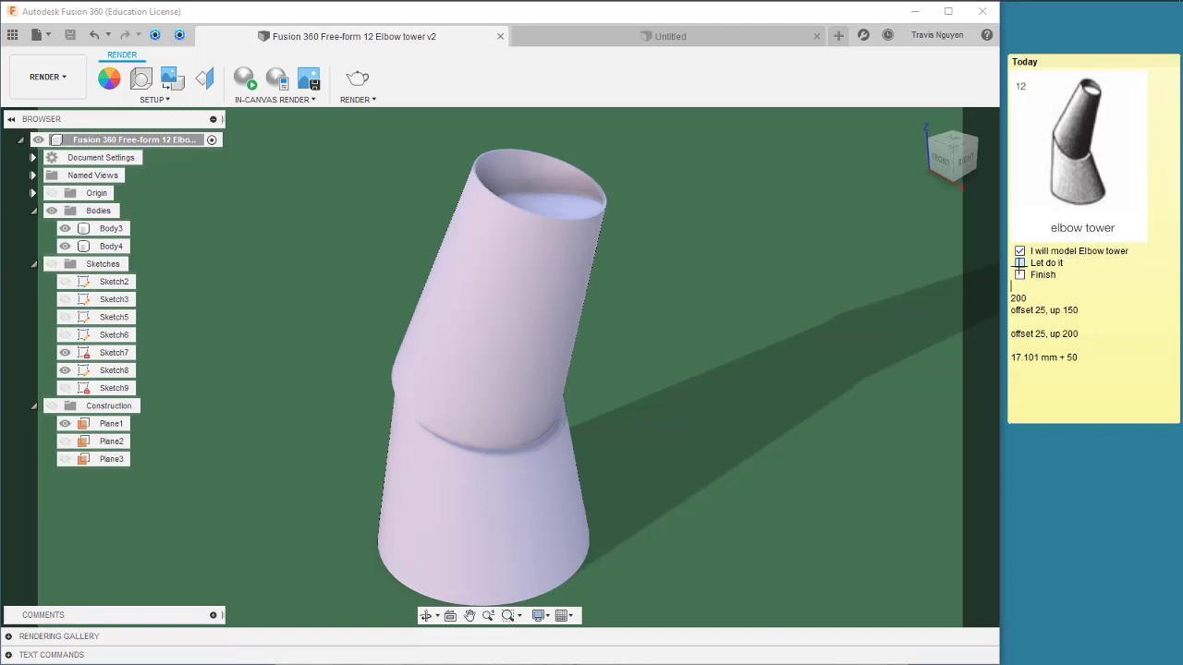
Start a new sketch on the ground plane in the untitled design.
{"action": "left_click", "coordinate": [688, 37]}
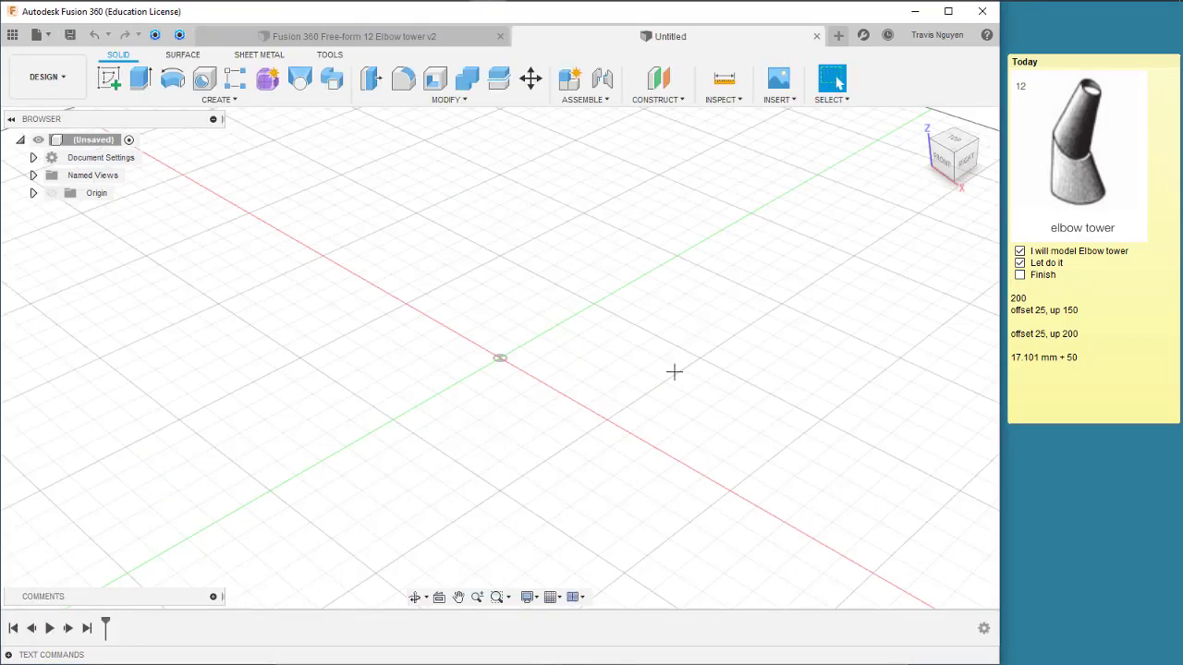
{"action": "left_click", "coordinate": [109, 79]}
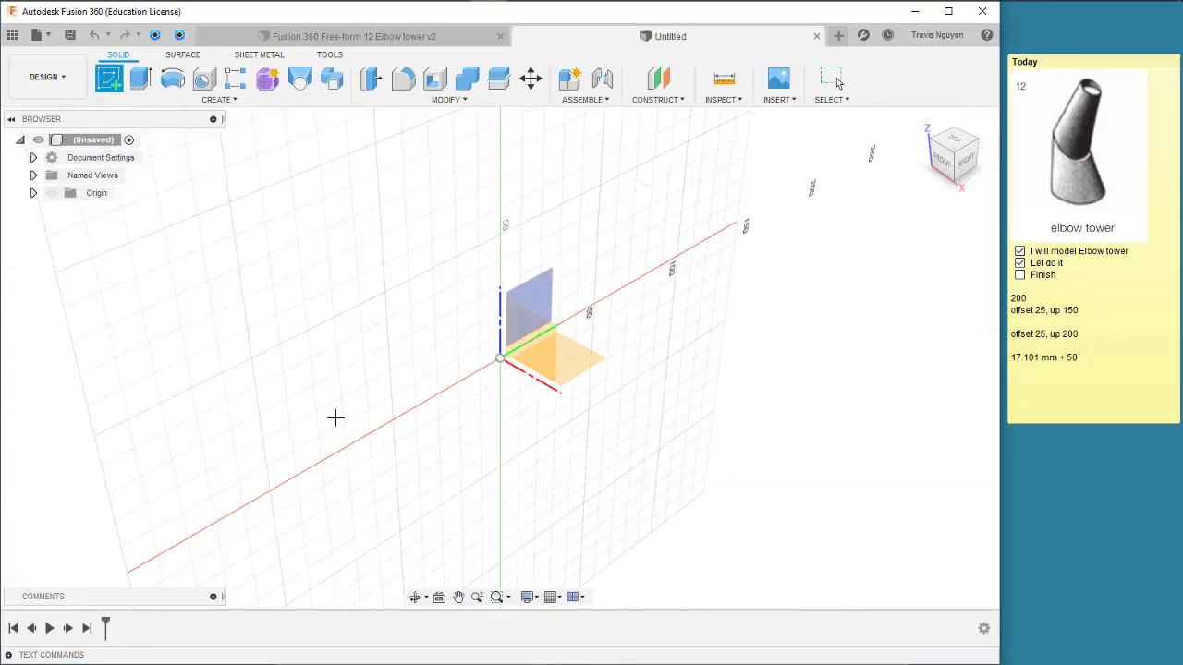
{"action": "left_click", "coordinate": [554, 365]}
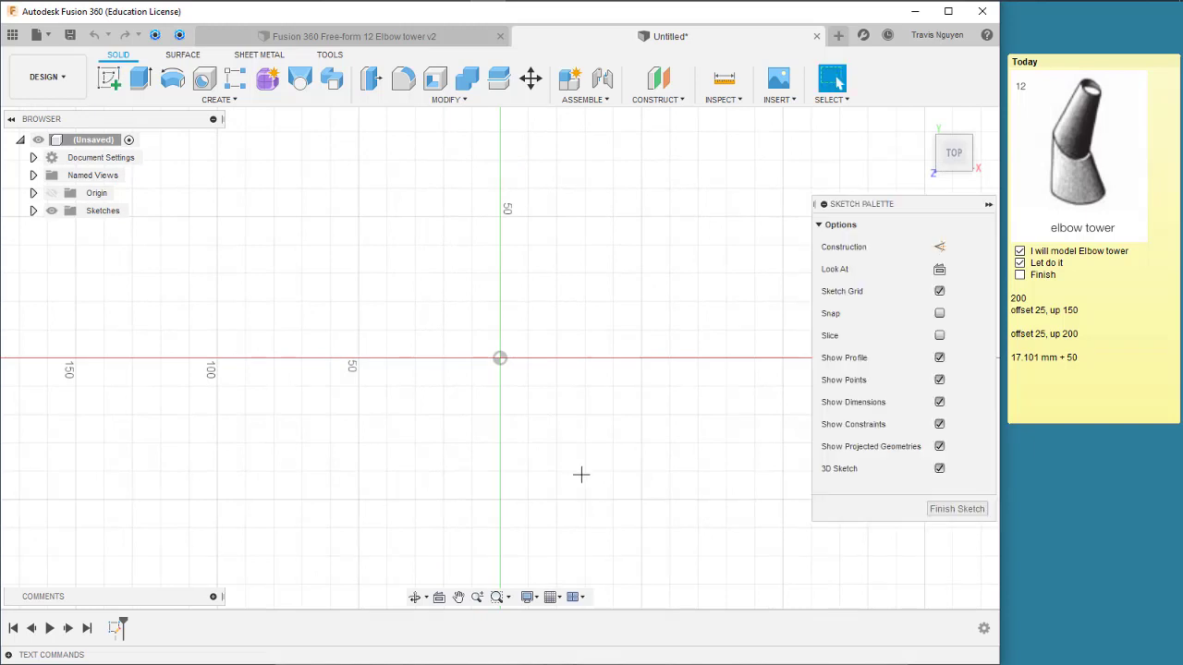
{"action": "middle_click_drag", "start_coordinate": [595, 430], "coordinate": [489, 404]}
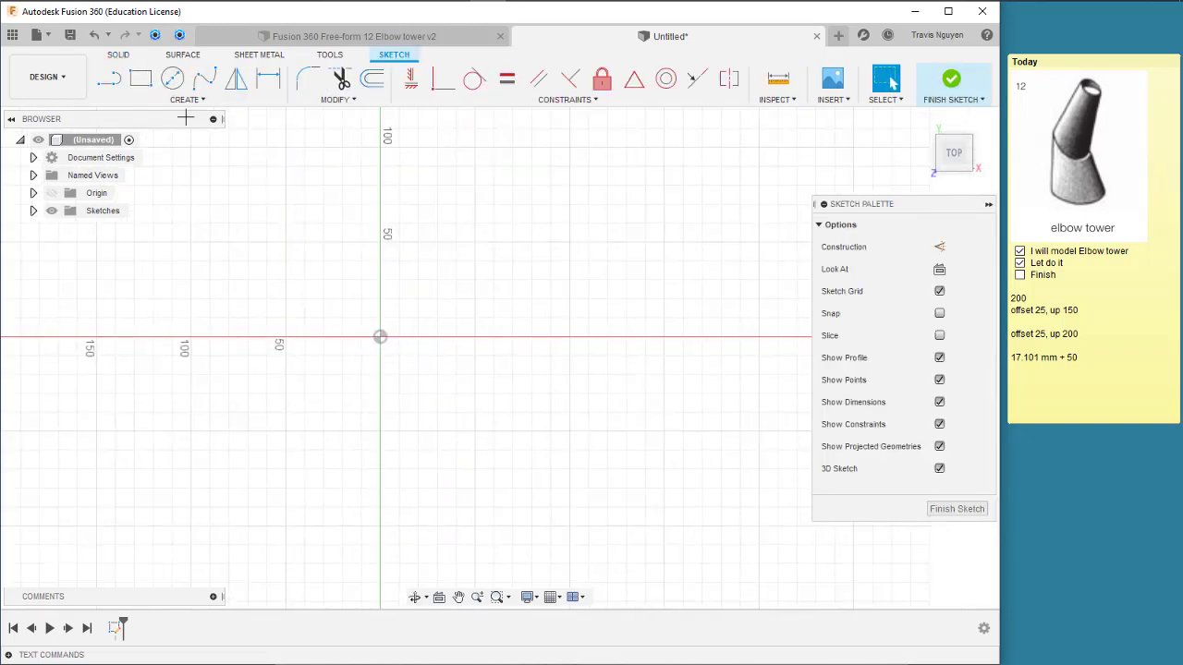
Draw a 200 mm diameter circle centred at the origin.
{"action": "left_click", "coordinate": [141, 78]}
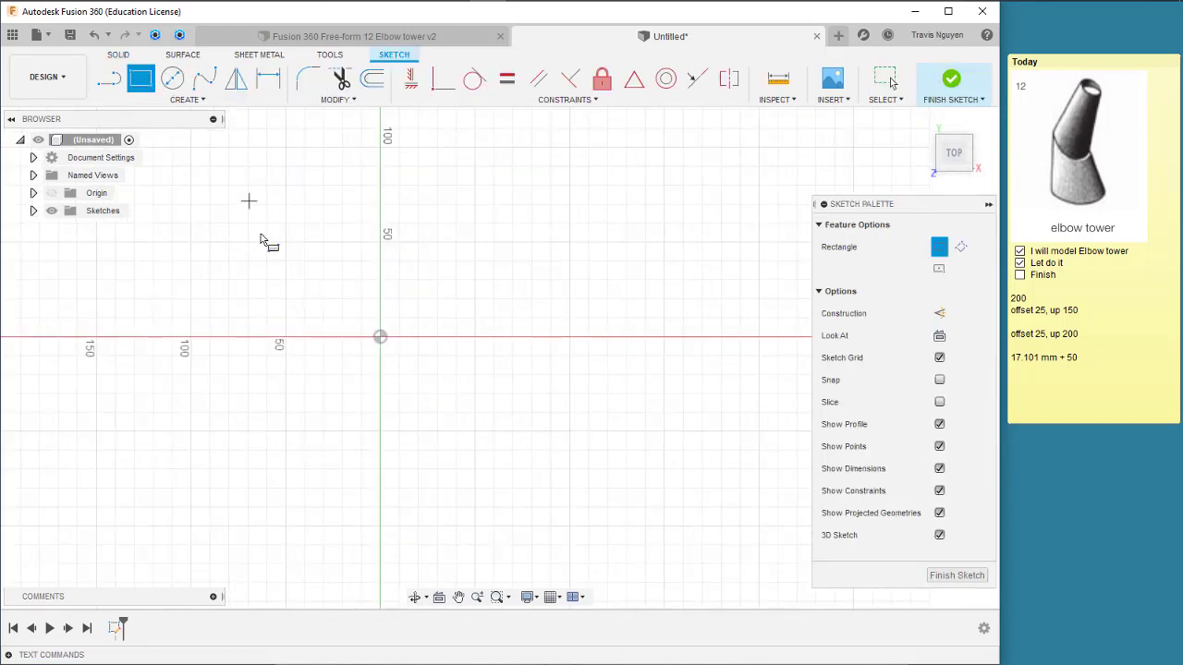
{"action": "left_click", "coordinate": [172, 78]}
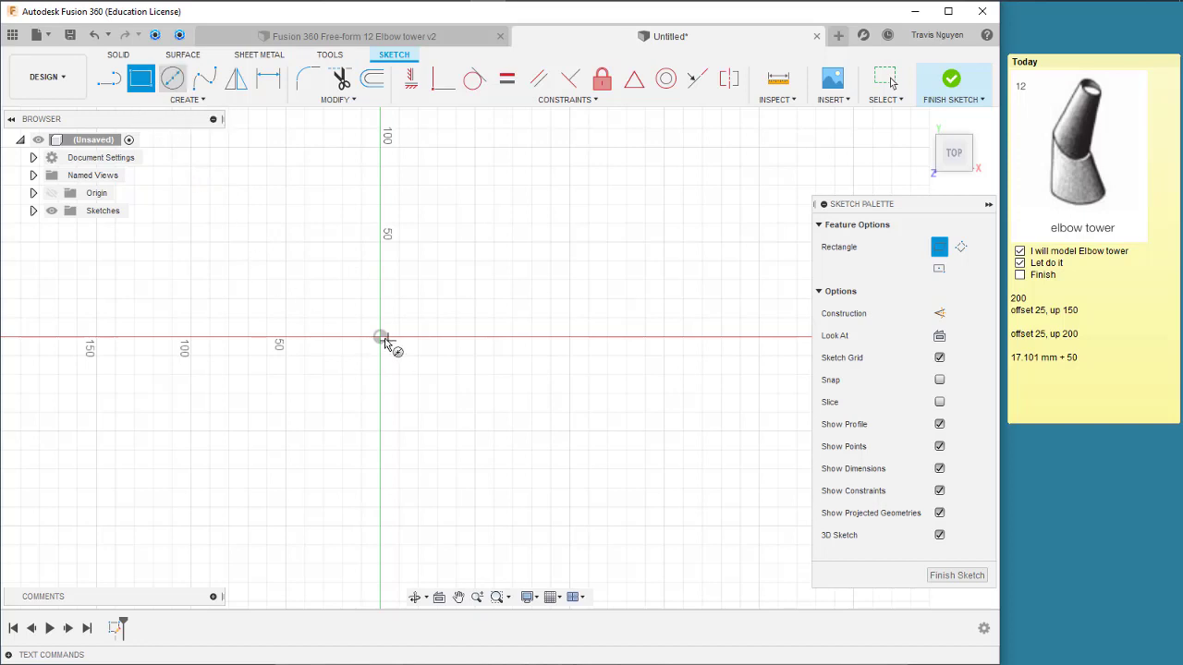
{"action": "left_click", "coordinate": [380, 336]}
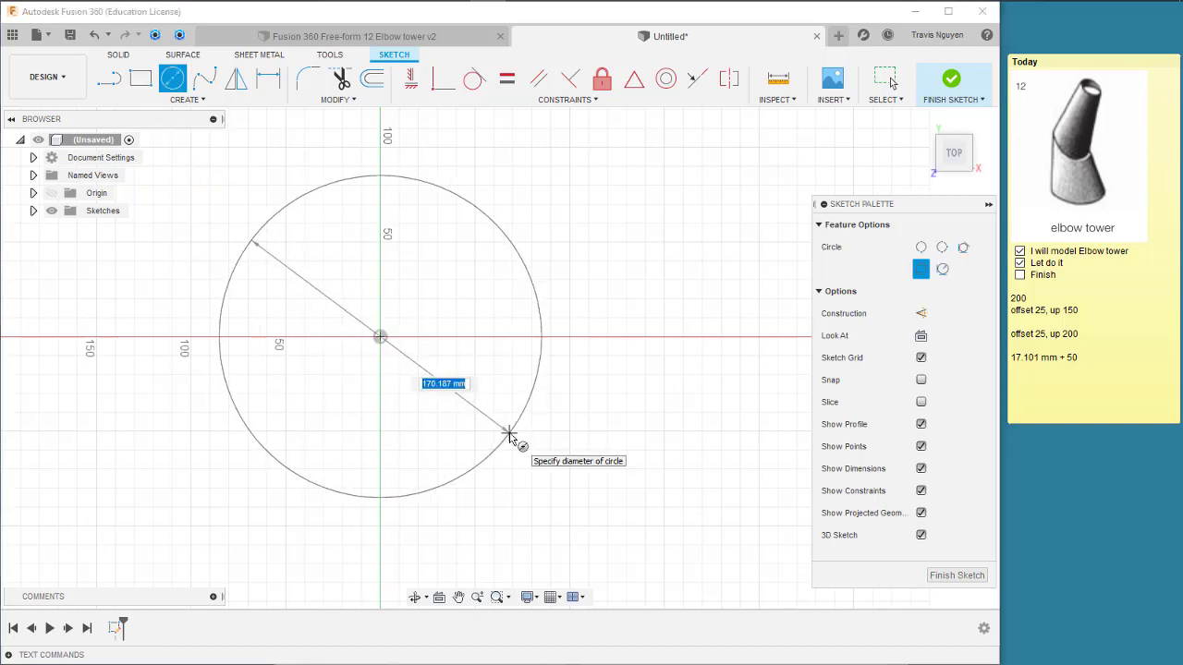
{"action": "type", "text": "200"}
{"action": "key", "text": "Return"}
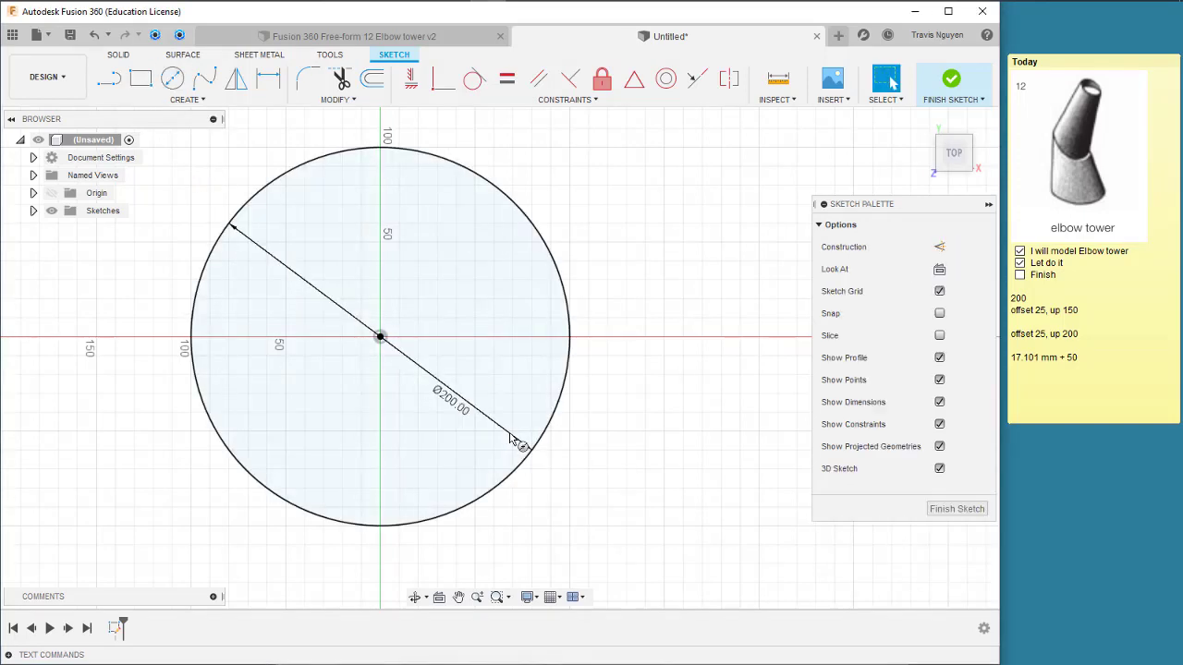
{"action": "scroll", "coordinate": [564, 369], "scroll_direction": "down", "scroll_amount": 2}
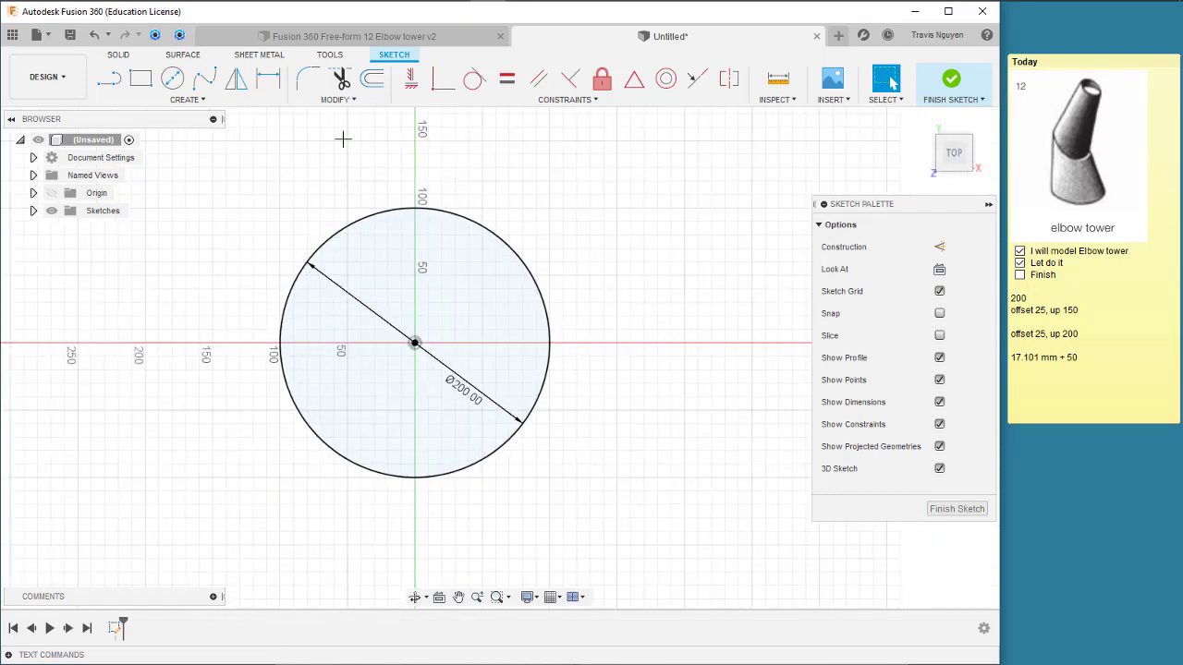
Offset the 200 mm circle 25 mm inward to make a concentric circle.
{"action": "left_click", "coordinate": [171, 77]}
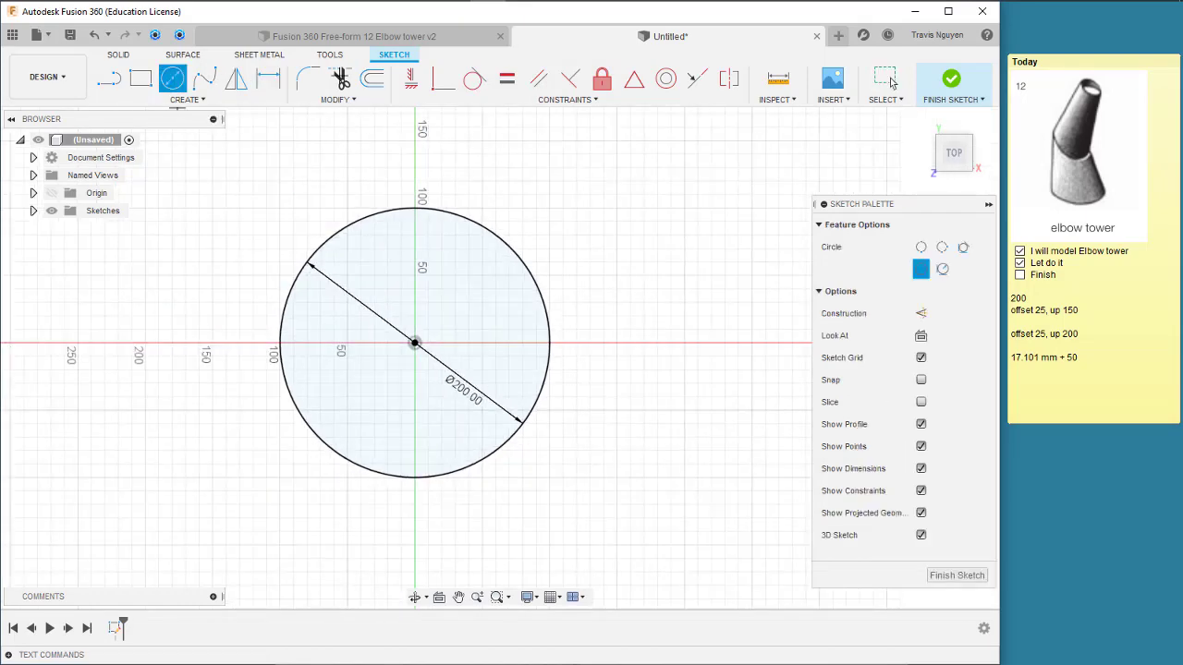
{"action": "left_click", "coordinate": [370, 78]}
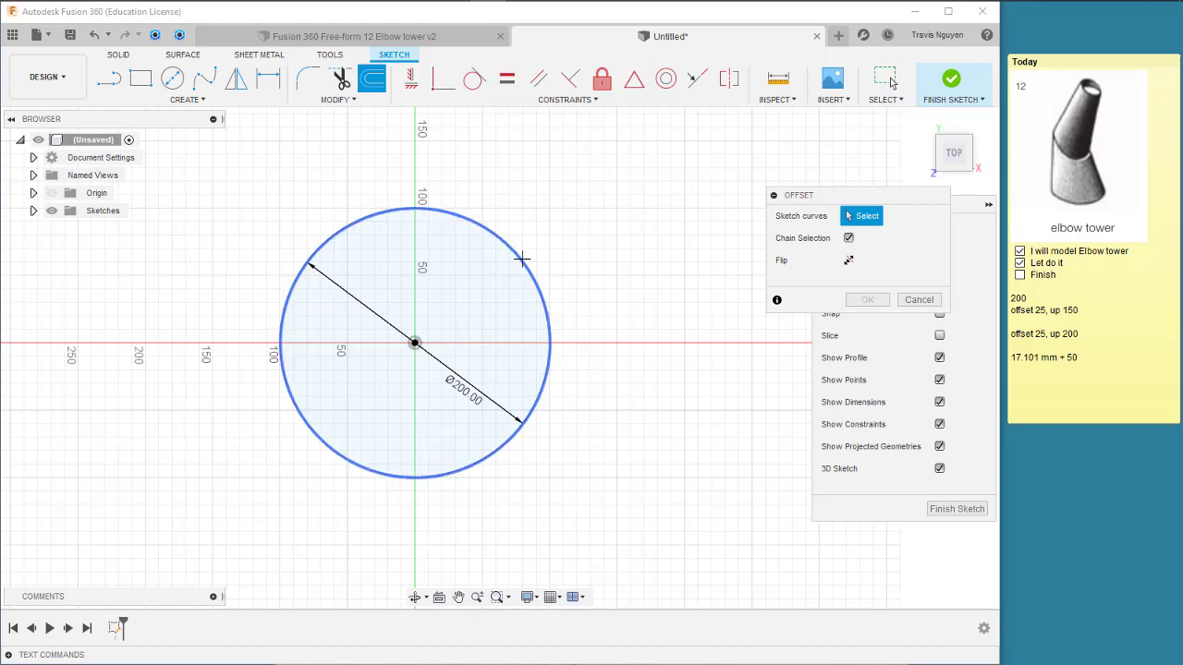
{"action": "left_click", "coordinate": [523, 257]}
{"action": "left_click_drag", "start_coordinate": [520, 258], "coordinate": [506, 280]}
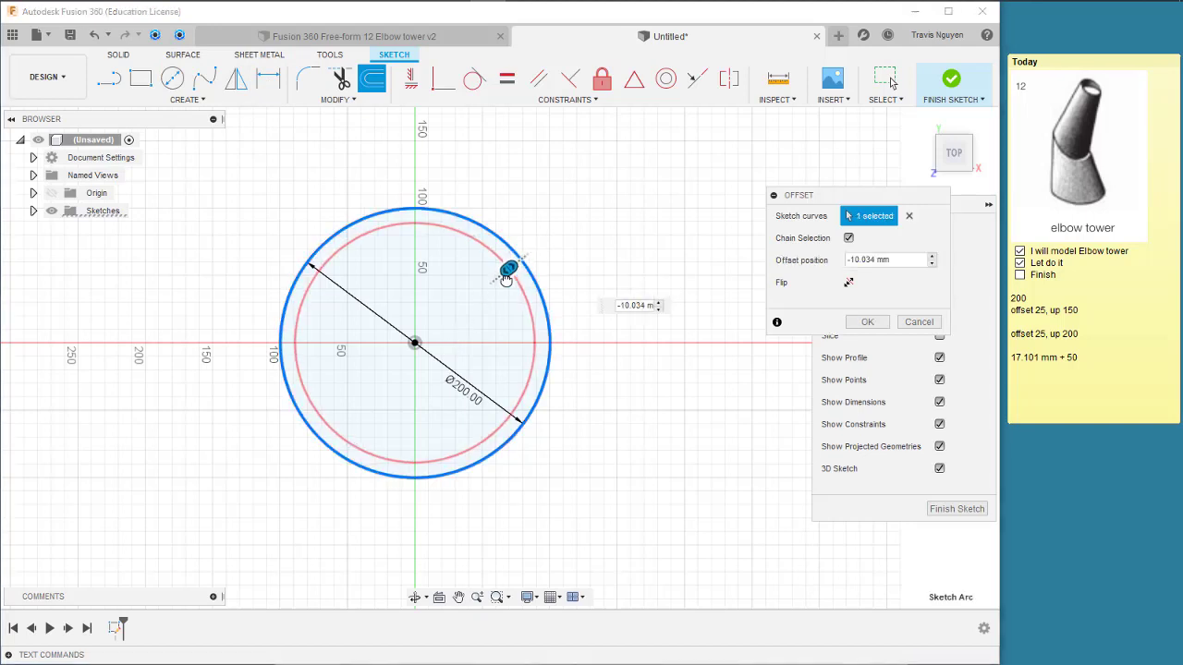
{"action": "key", "text": "BackSpace"}
{"action": "type", "text": "-25"}
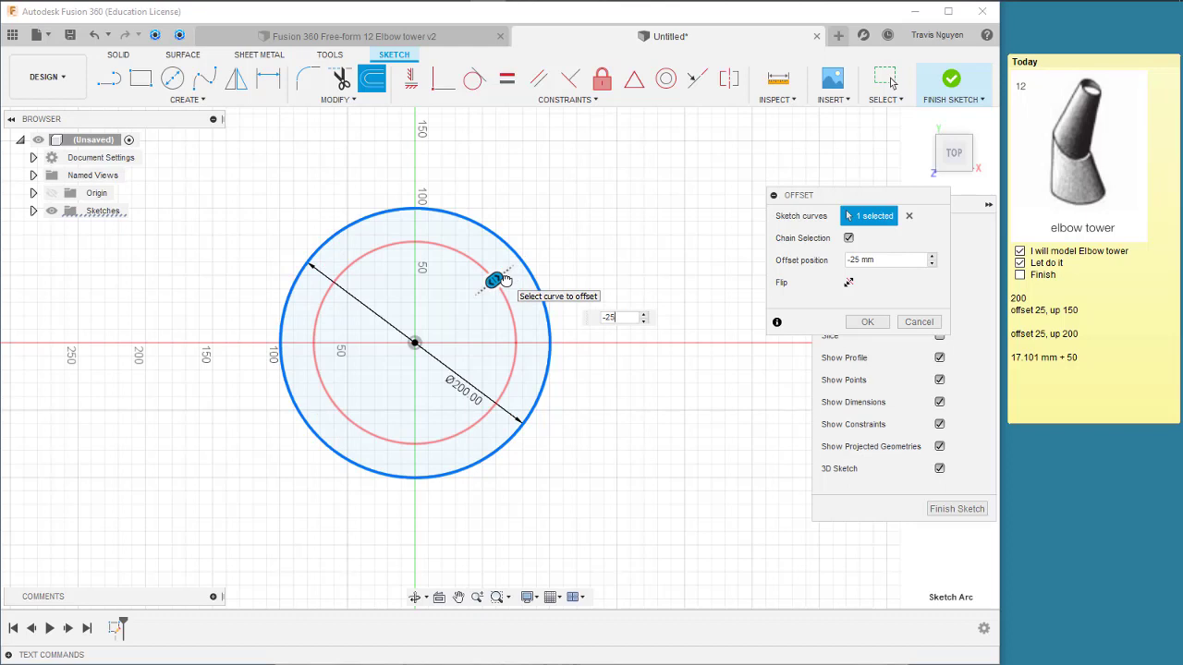
{"action": "key", "text": "Return"}
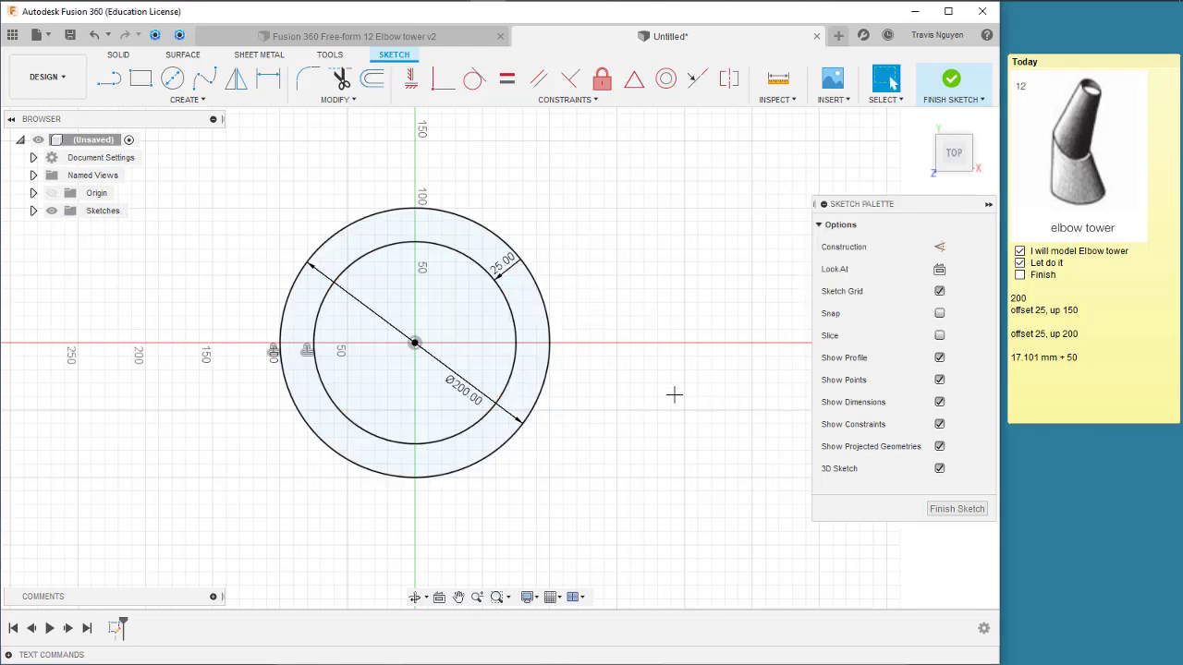
{"action": "middle_click_drag", "start_coordinate": [631, 407], "coordinate": [603, 300], "text": "shift"}
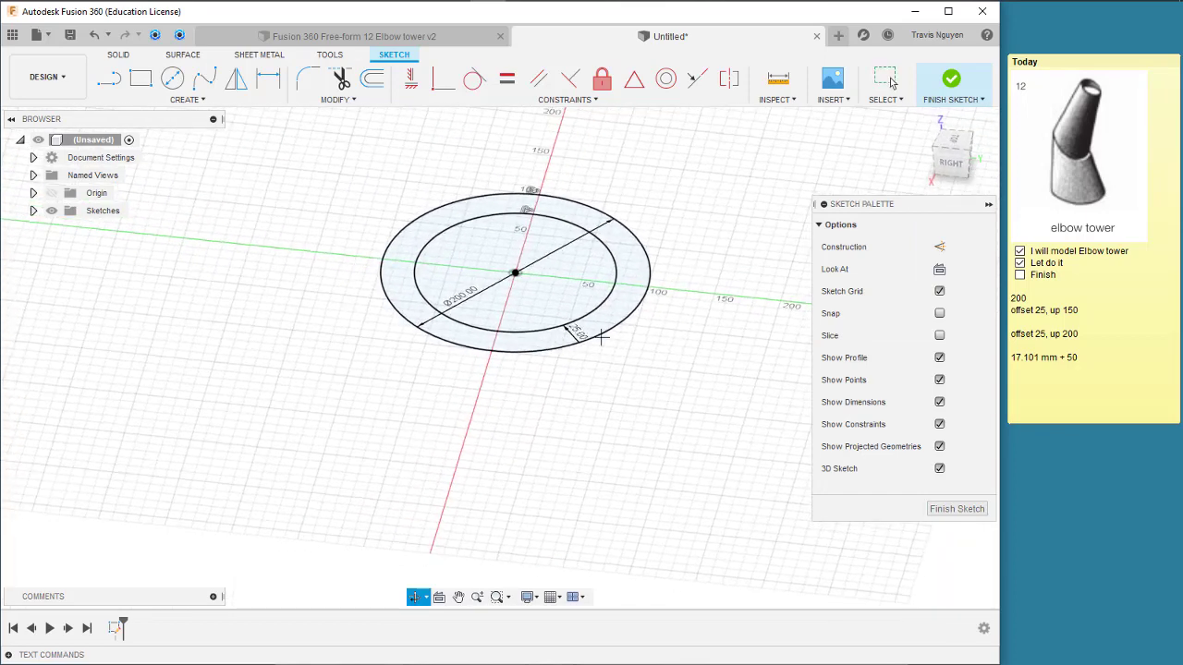
Move the inner 150 mm circle 150 mm up along Z.
{"action": "left_click", "coordinate": [591, 312]}
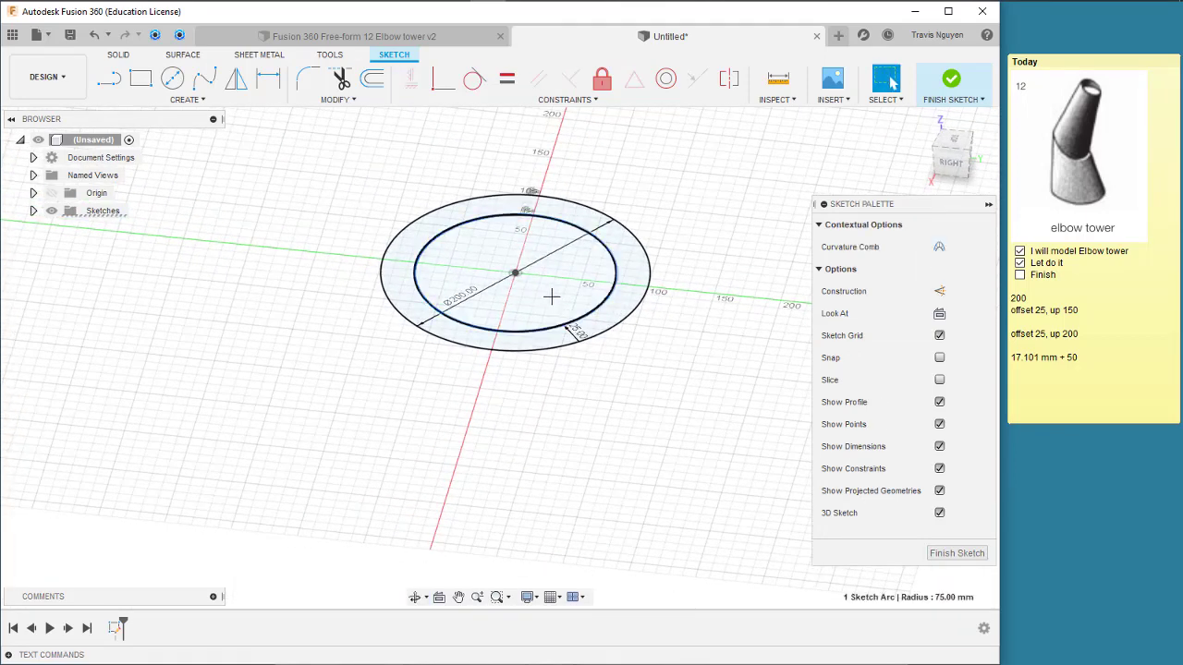
{"action": "key", "text": "m"}
{"action": "middle_click_drag", "start_coordinate": [431, 525], "coordinate": [395, 580]}
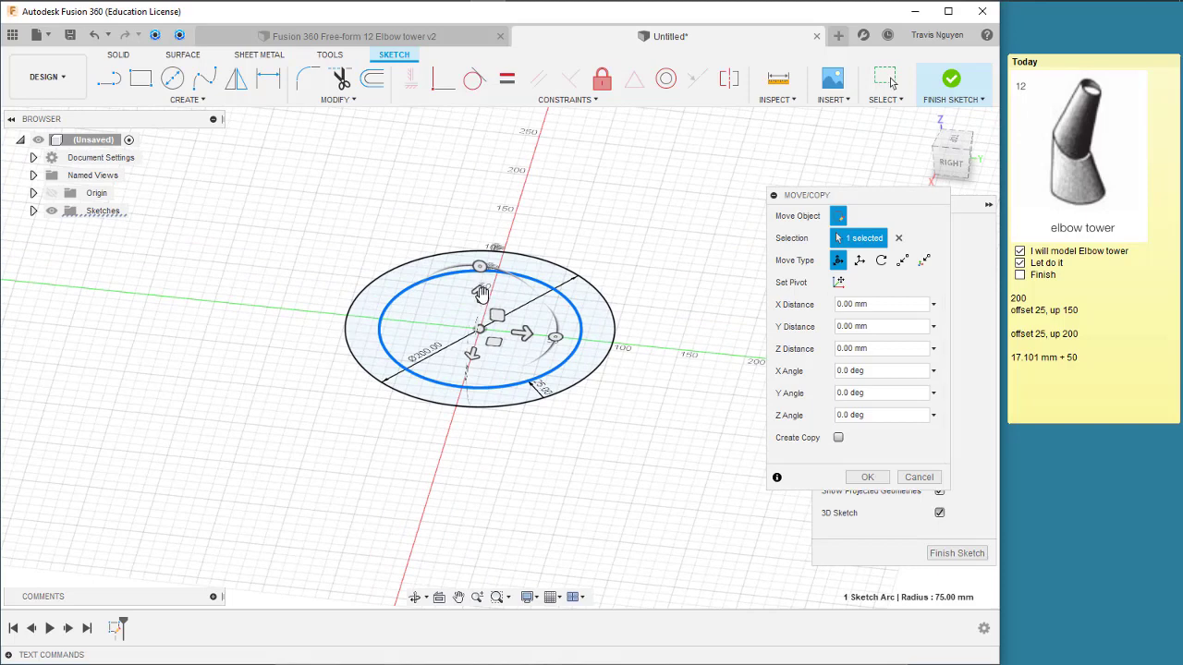
{"action": "left_click_drag", "start_coordinate": [480, 292], "coordinate": [481, 212]}
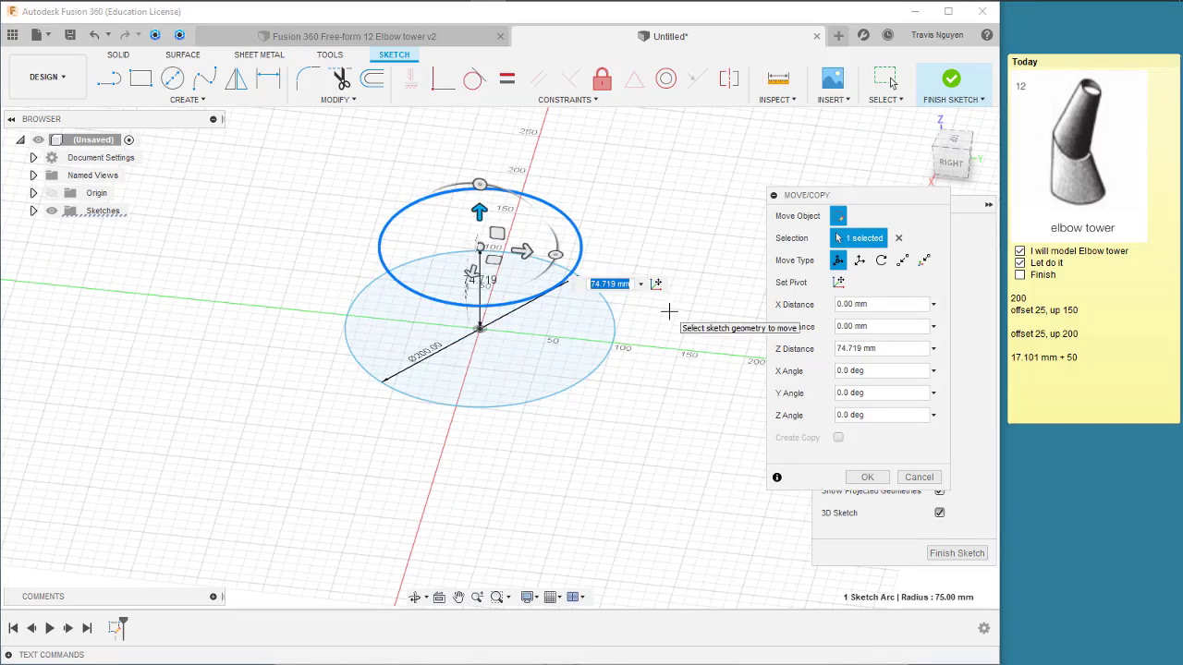
{"action": "type", "text": "150"}
{"action": "key", "text": "Return"}
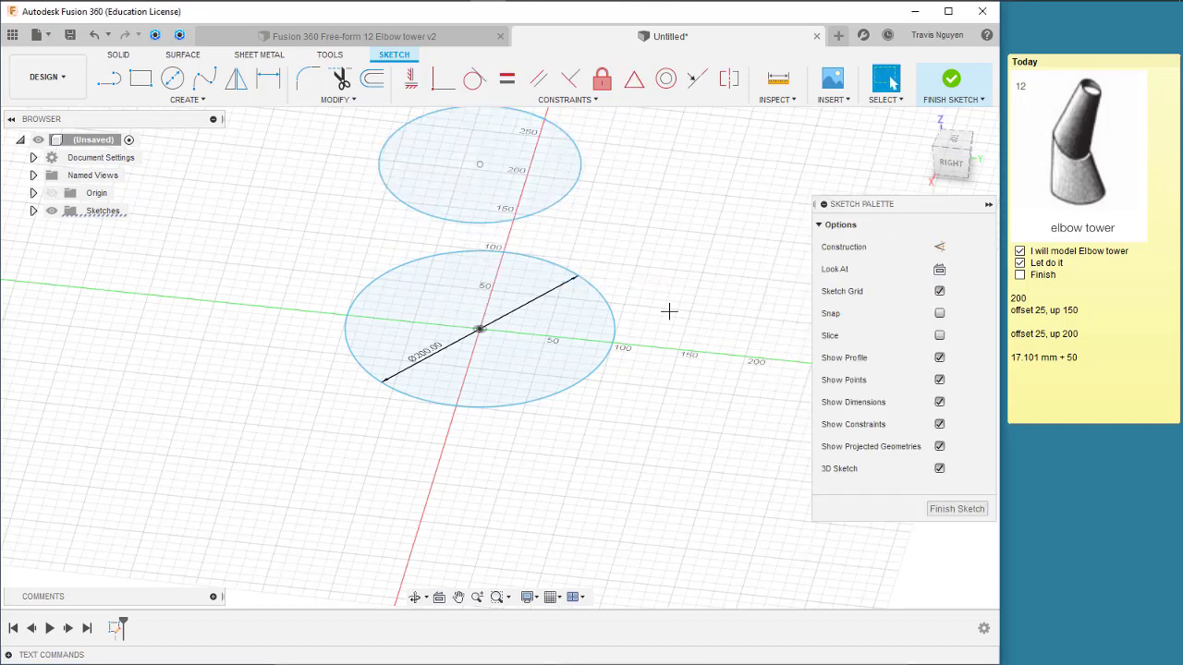
Abandon a construction line from the lower circle and finish the sketch.
{"action": "middle_click_drag", "start_coordinate": [674, 478], "coordinate": [600, 533]}
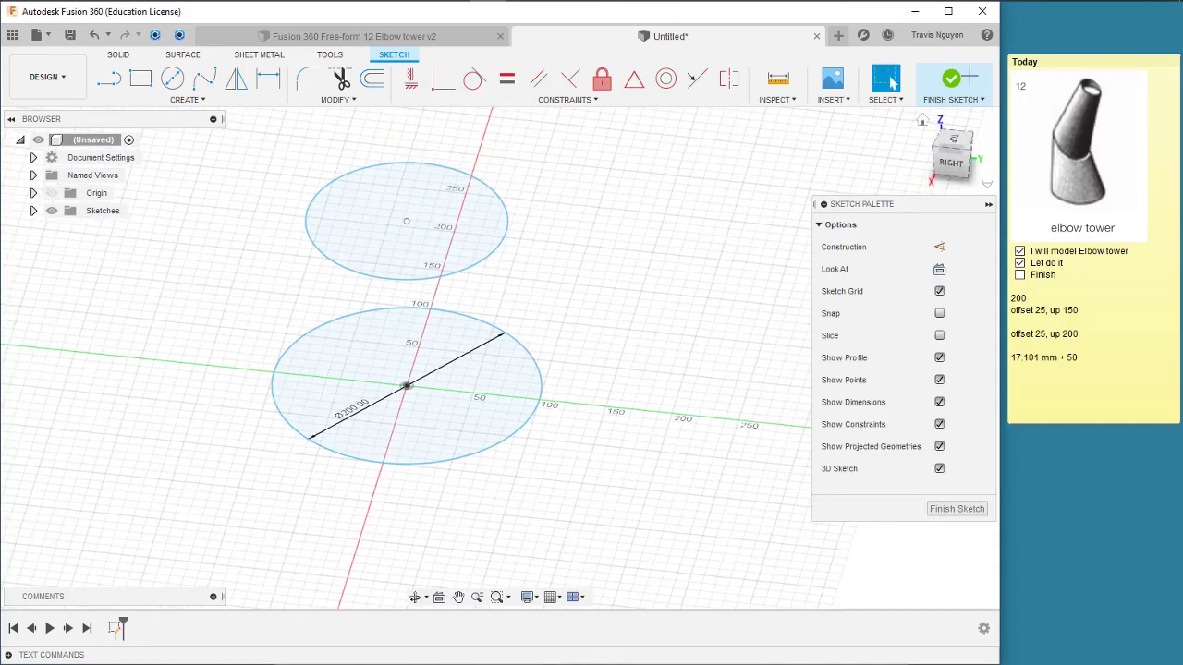
{"action": "mouse_move", "coordinate": [634, 409]}
{"action": "middle_mouse_down", "text": "shift"}
{"action": "mouse_move", "coordinate": [689, 322]}
{"action": "mouse_move", "coordinate": [546, 256]}
{"action": "middle_mouse_up", "text": "shift"}
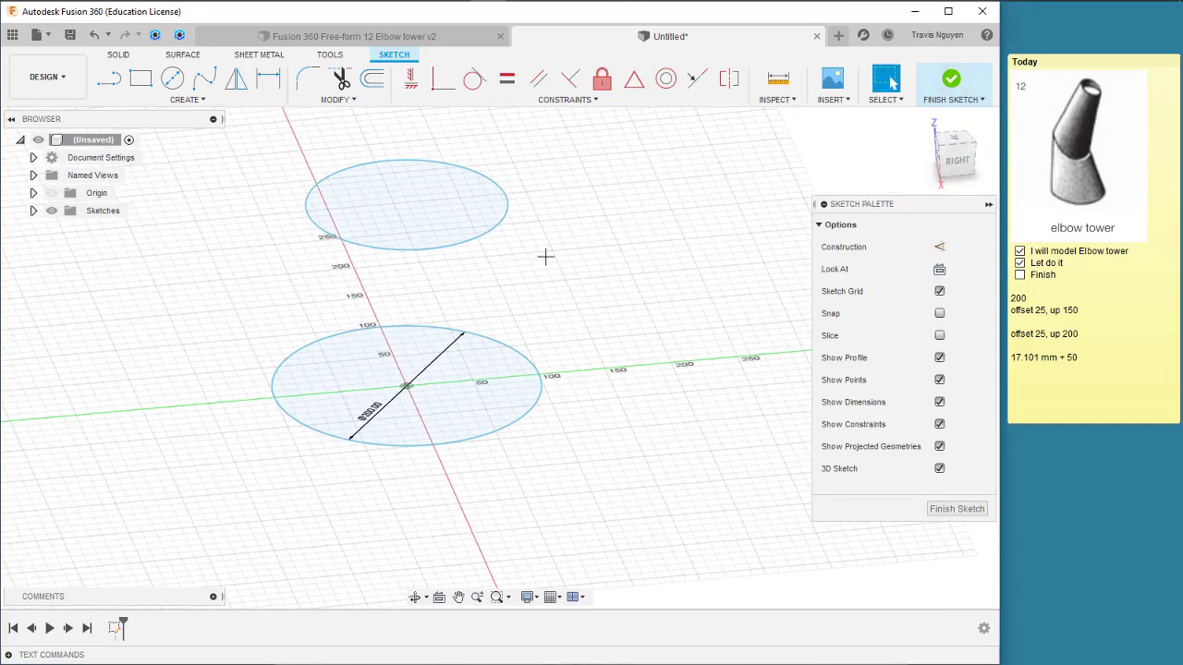
{"action": "left_click", "coordinate": [109, 80]}
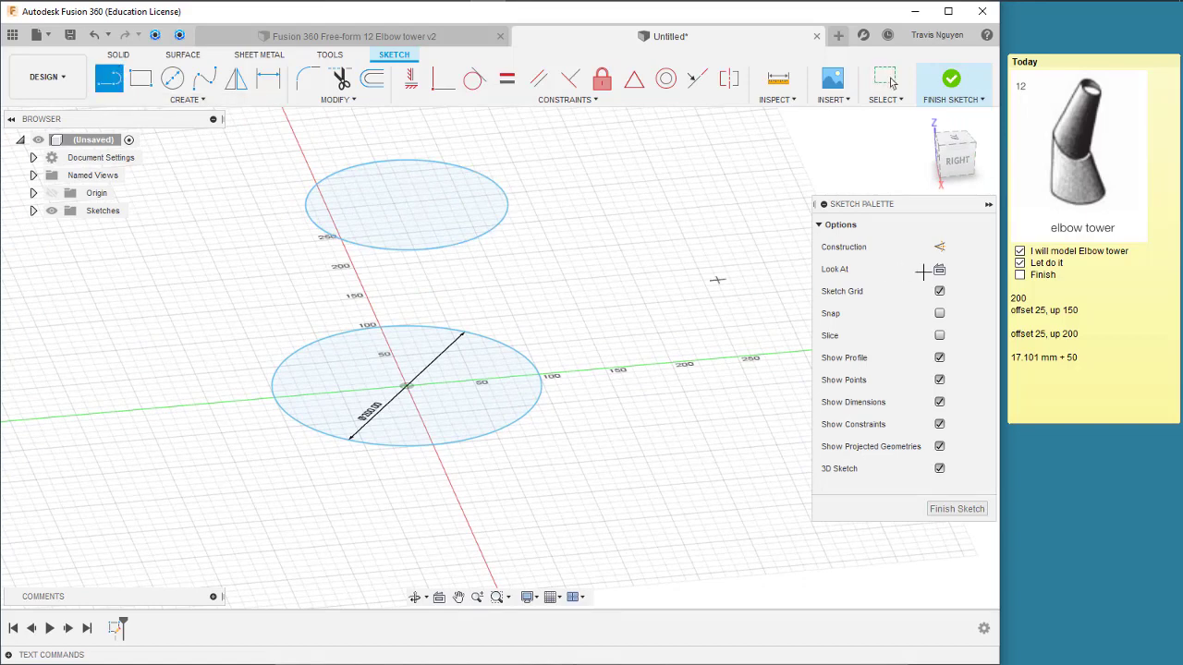
{"action": "left_click", "coordinate": [939, 246]}
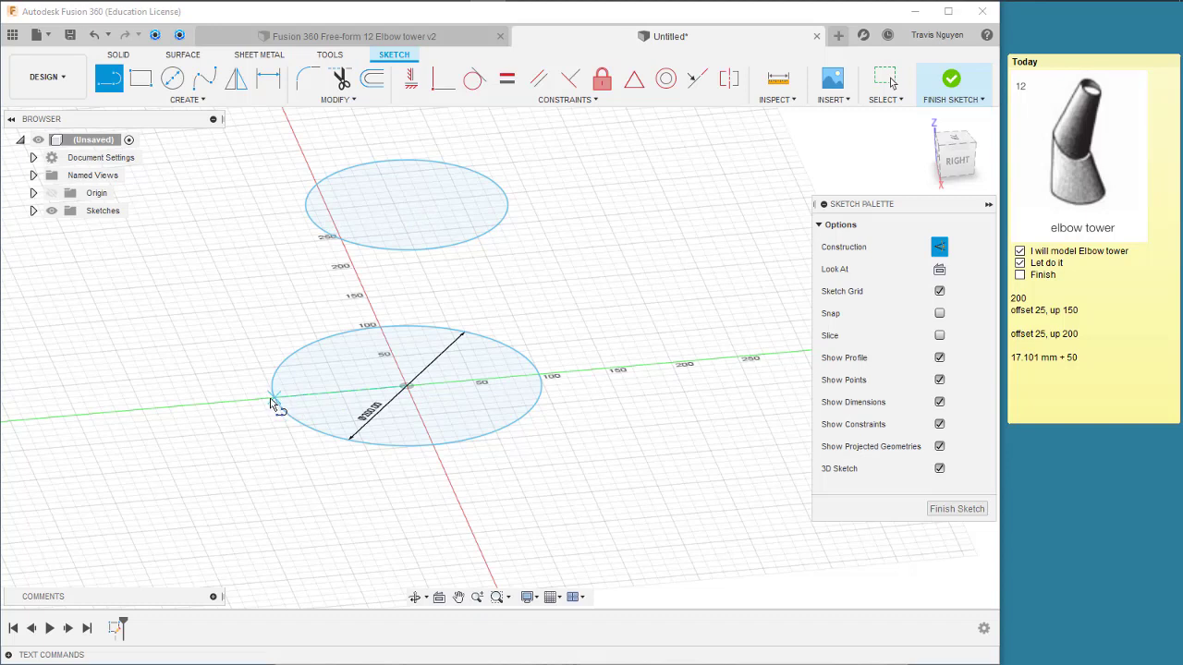
{"action": "left_click", "coordinate": [274, 398]}
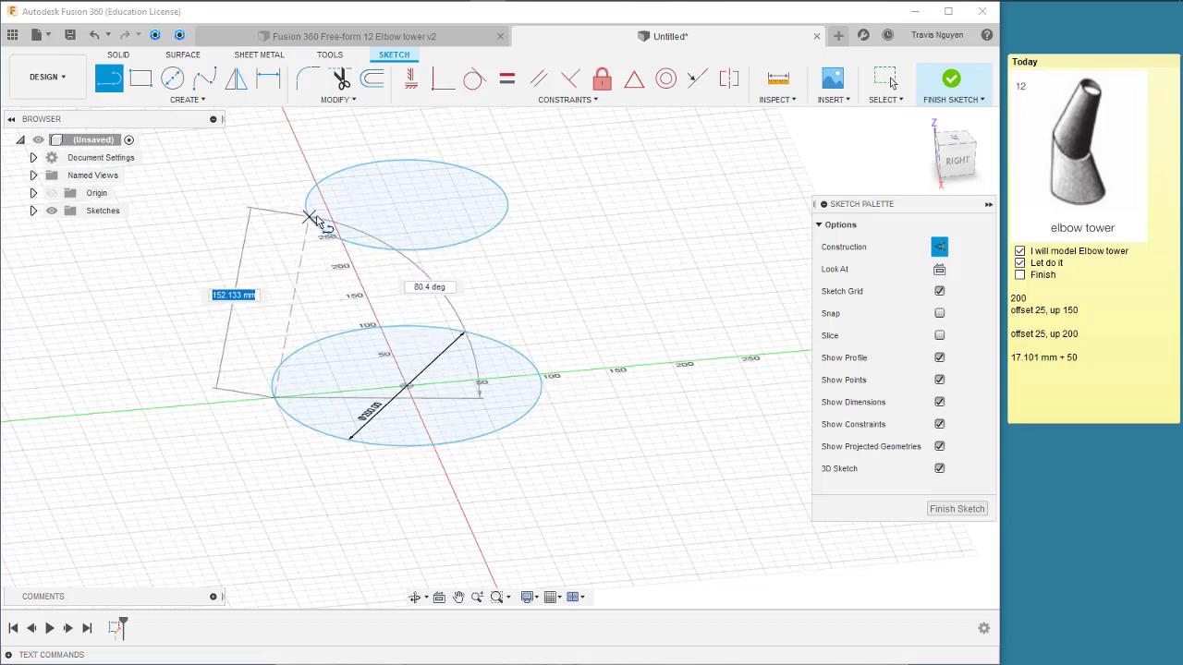
{"action": "key", "text": "Escape"}
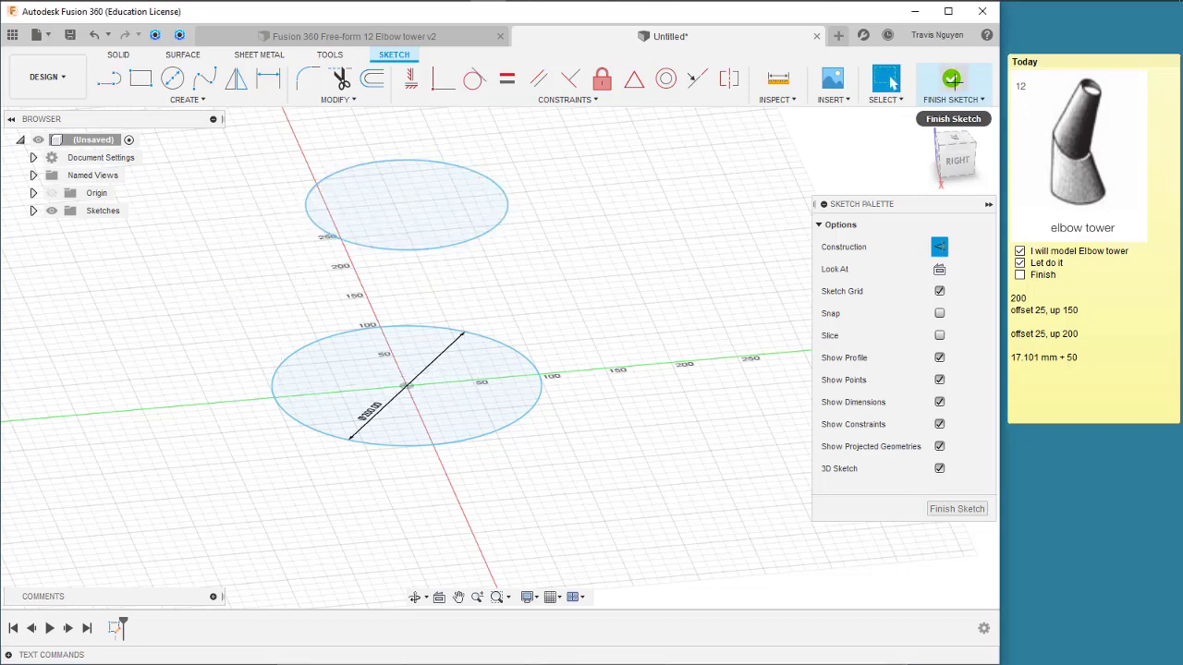
{"action": "left_click", "coordinate": [952, 78]}
{"action": "middle_click_drag", "start_coordinate": [678, 377], "coordinate": [713, 404]}
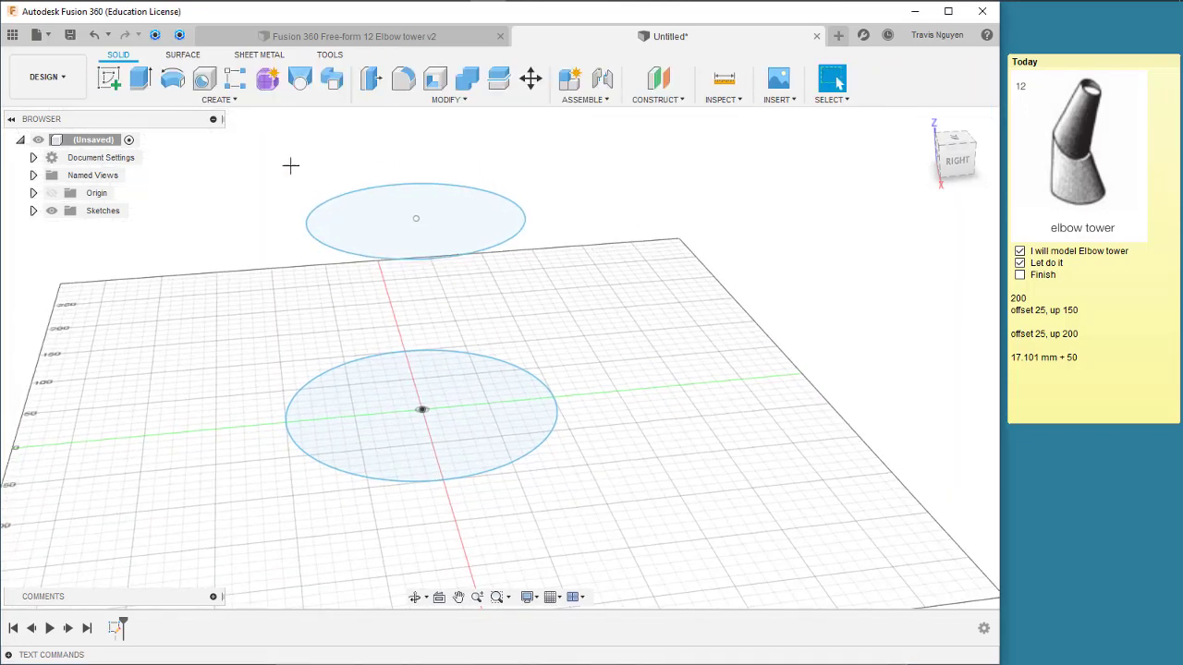
{"action": "left_click", "coordinate": [299, 79]}
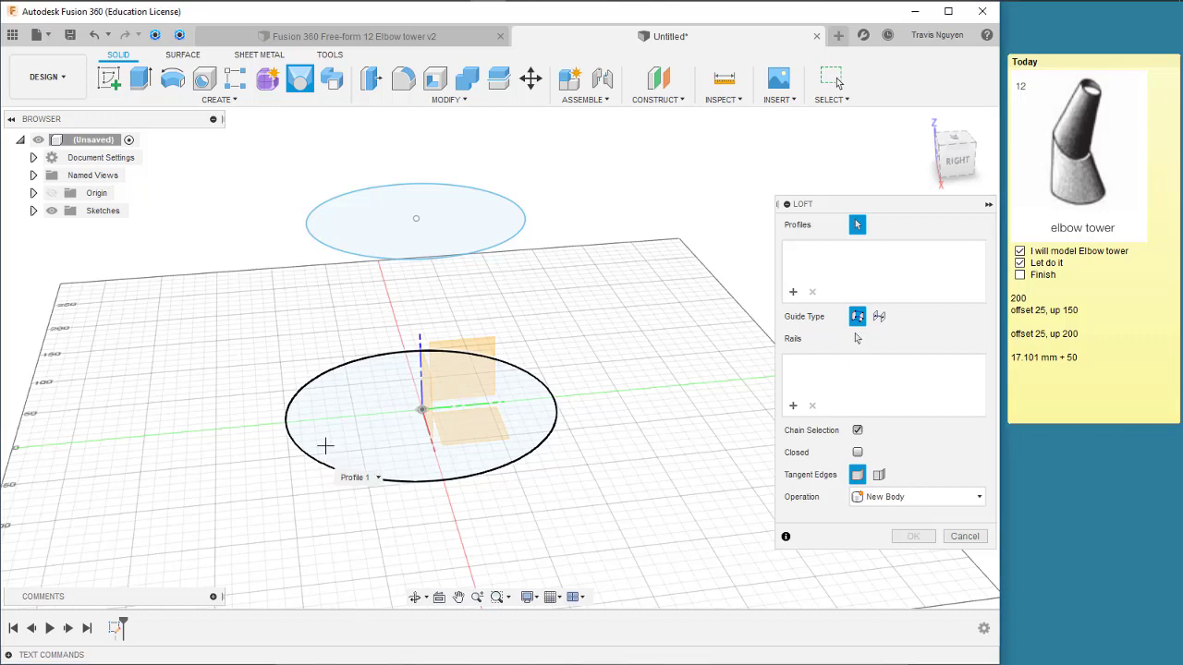
{"action": "left_click", "coordinate": [324, 447]}
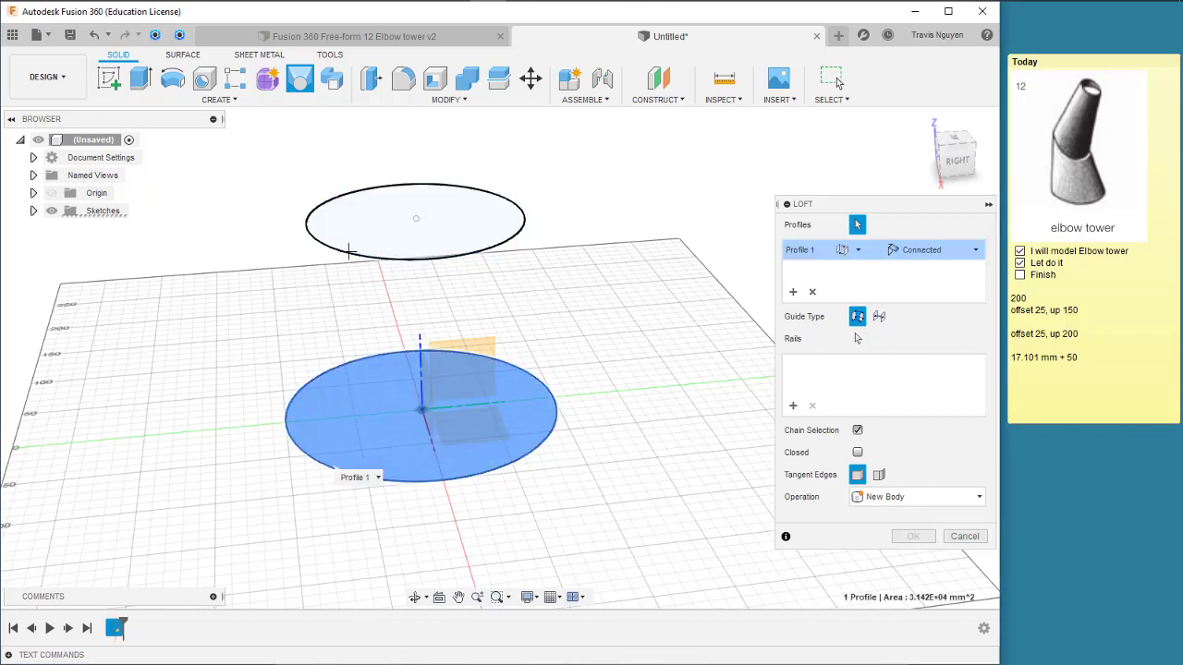
{"action": "left_click", "coordinate": [346, 254]}
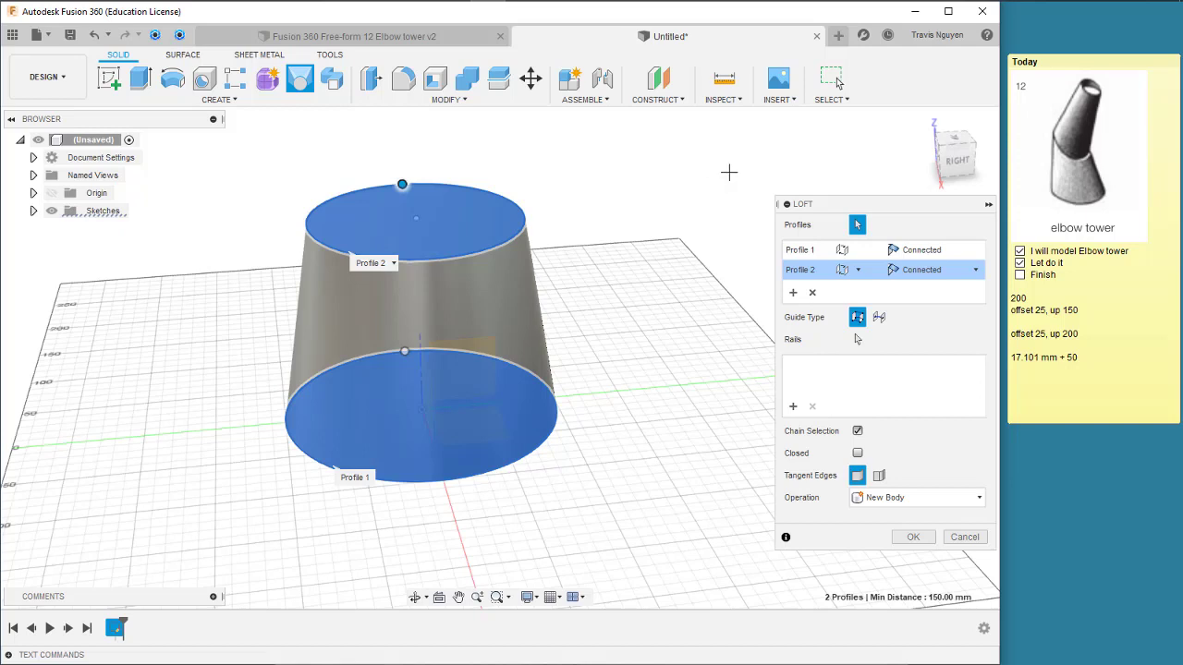
{"action": "key", "text": "Escape"}
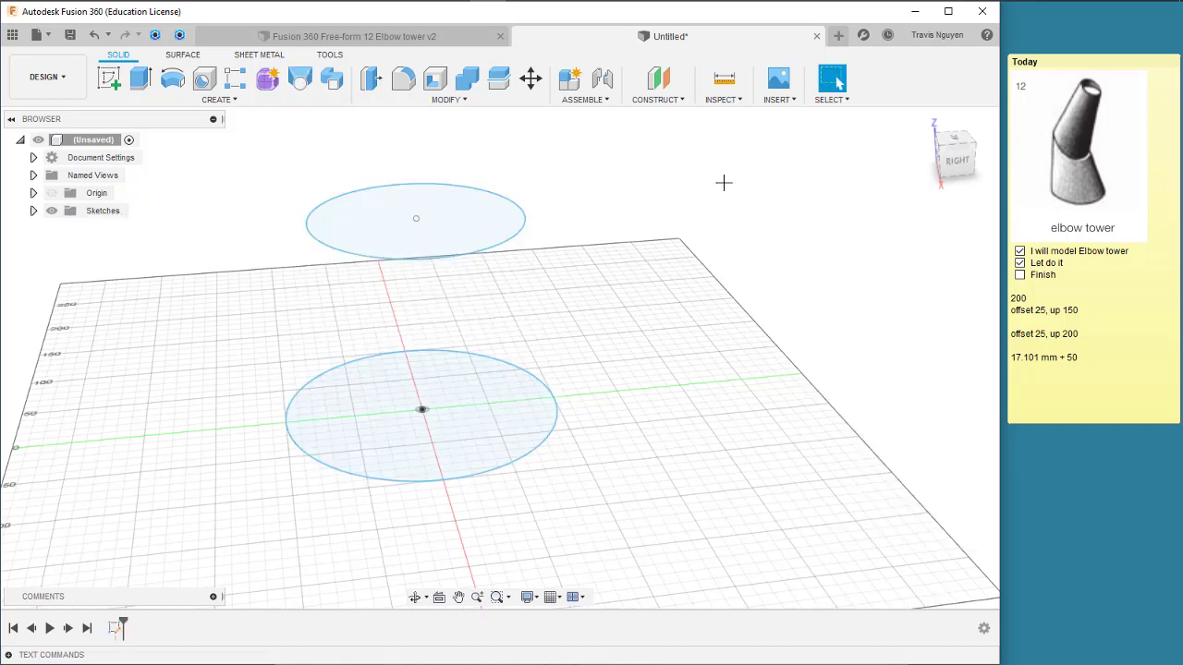
Rotate the upper circle -20° about the X axis and note '-20 degree'.
{"action": "middle_click_drag", "start_coordinate": [800, 291], "coordinate": [560, 261], "text": "shift"}
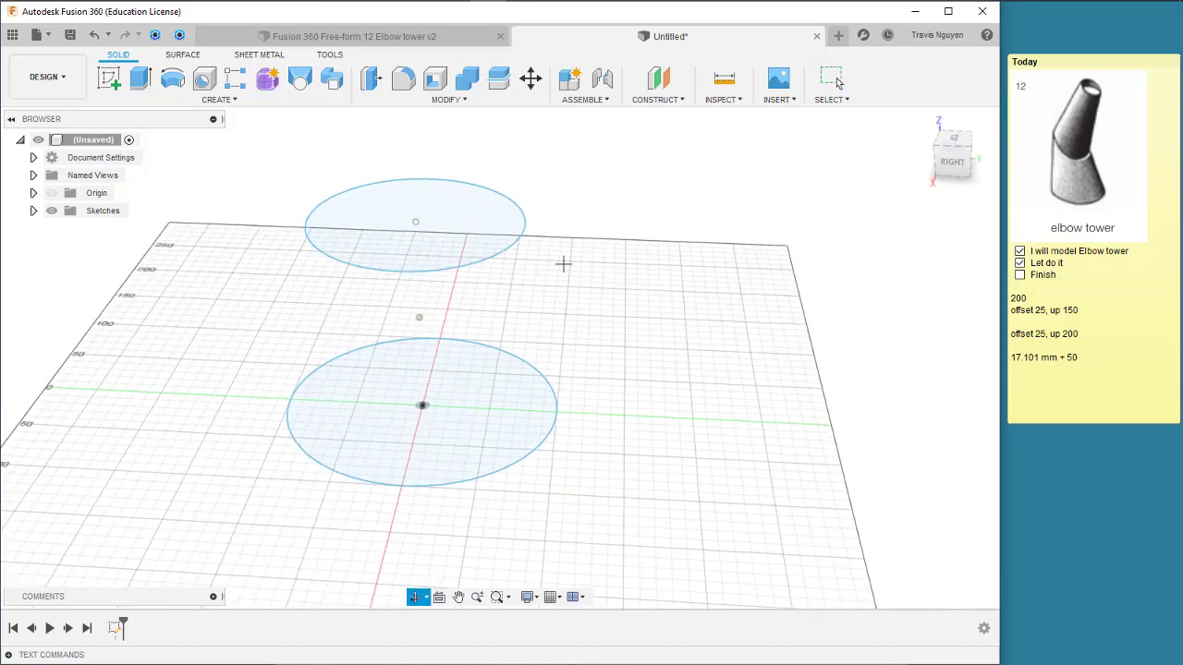
{"action": "left_click", "coordinate": [523, 239]}
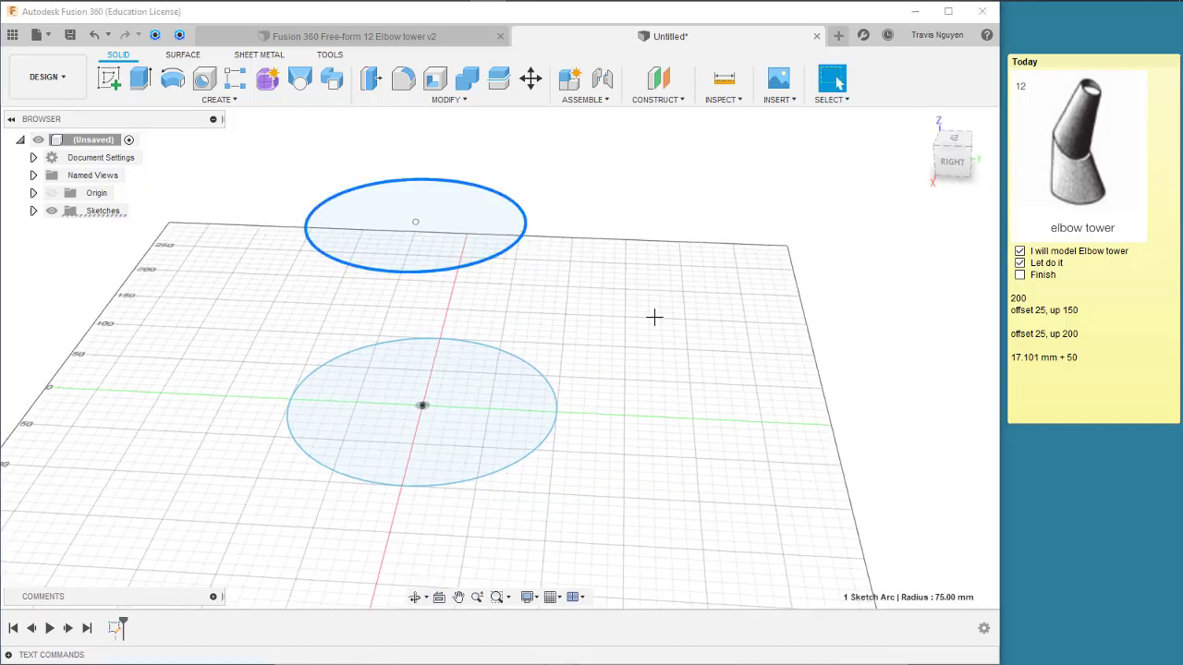
{"action": "key", "text": "m"}
{"action": "middle_click_drag", "start_coordinate": [702, 349], "coordinate": [620, 248], "text": "shift"}
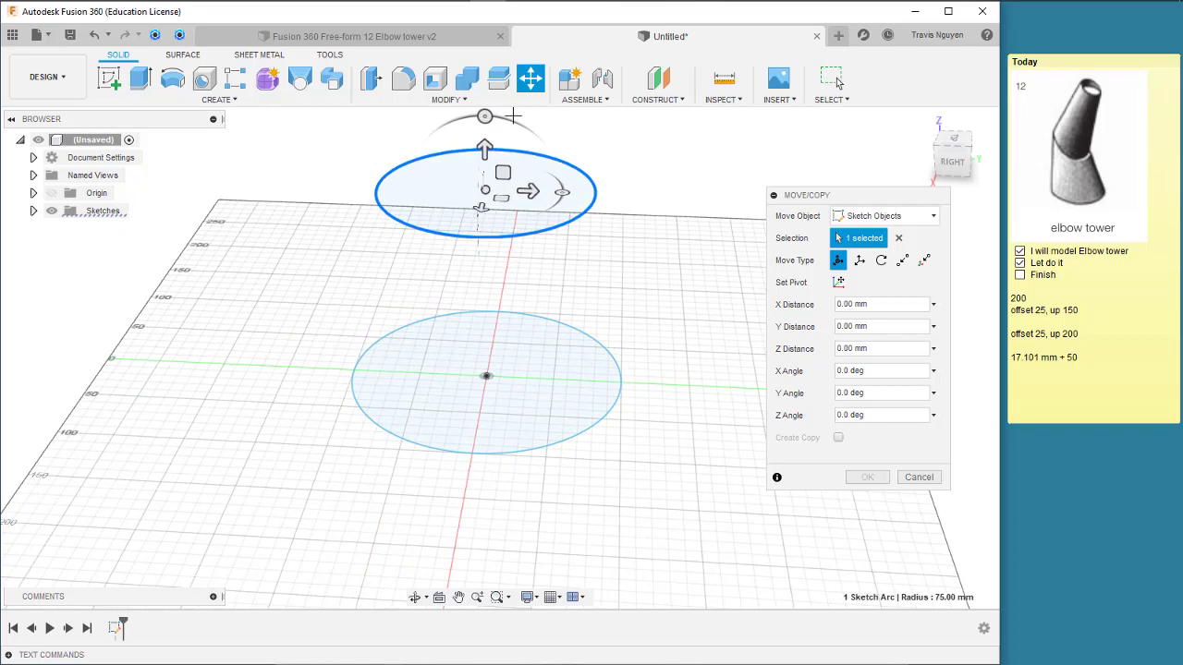
{"action": "left_click_drag", "start_coordinate": [484, 117], "coordinate": [504, 123]}
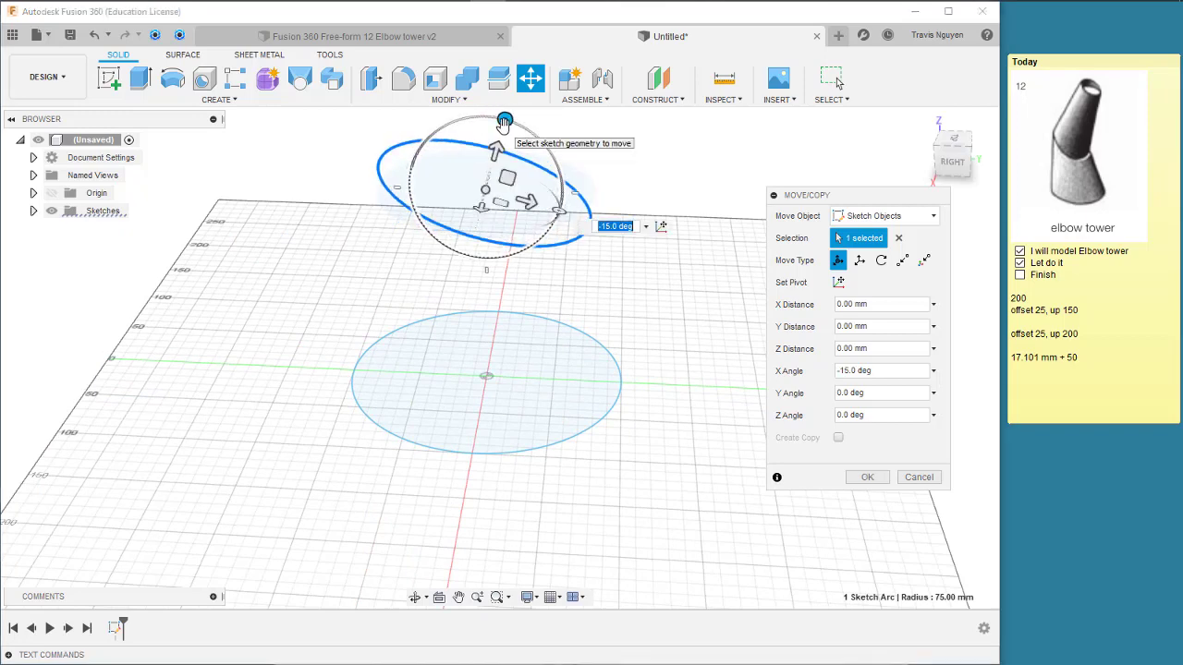
{"action": "key", "text": "BackSpace"}
{"action": "key", "text": "Return"}
{"action": "key", "text": "Return"}
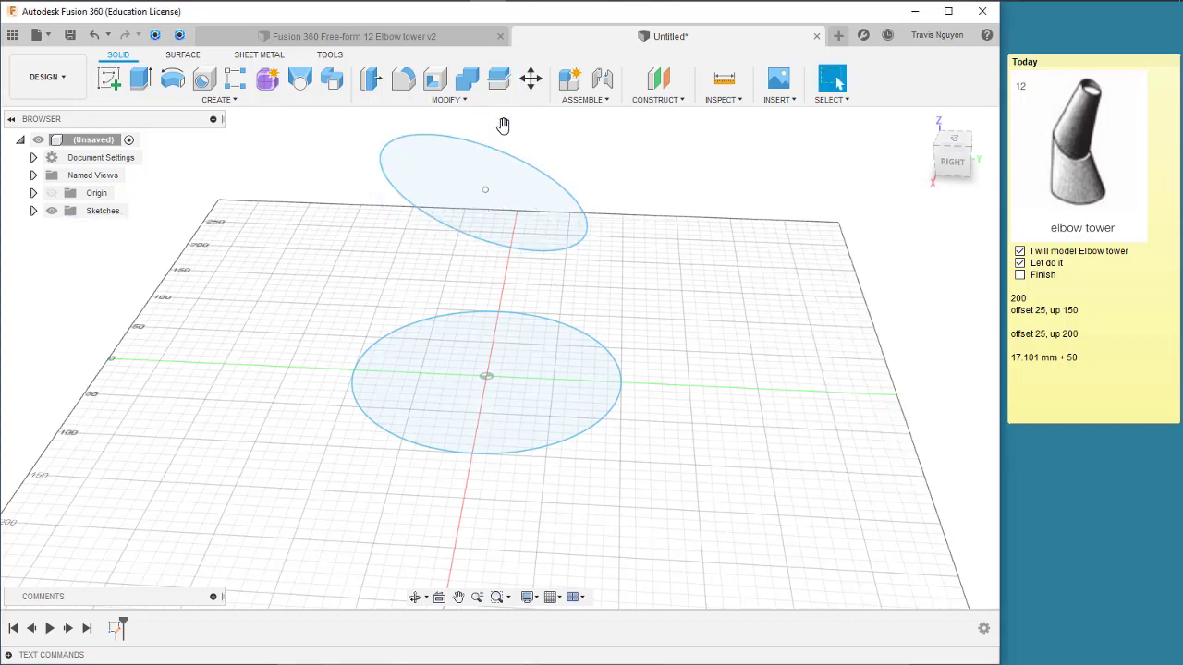
{"action": "left_click", "coordinate": [1082, 314]}
{"action": "type", "text": ", -20 degree"}
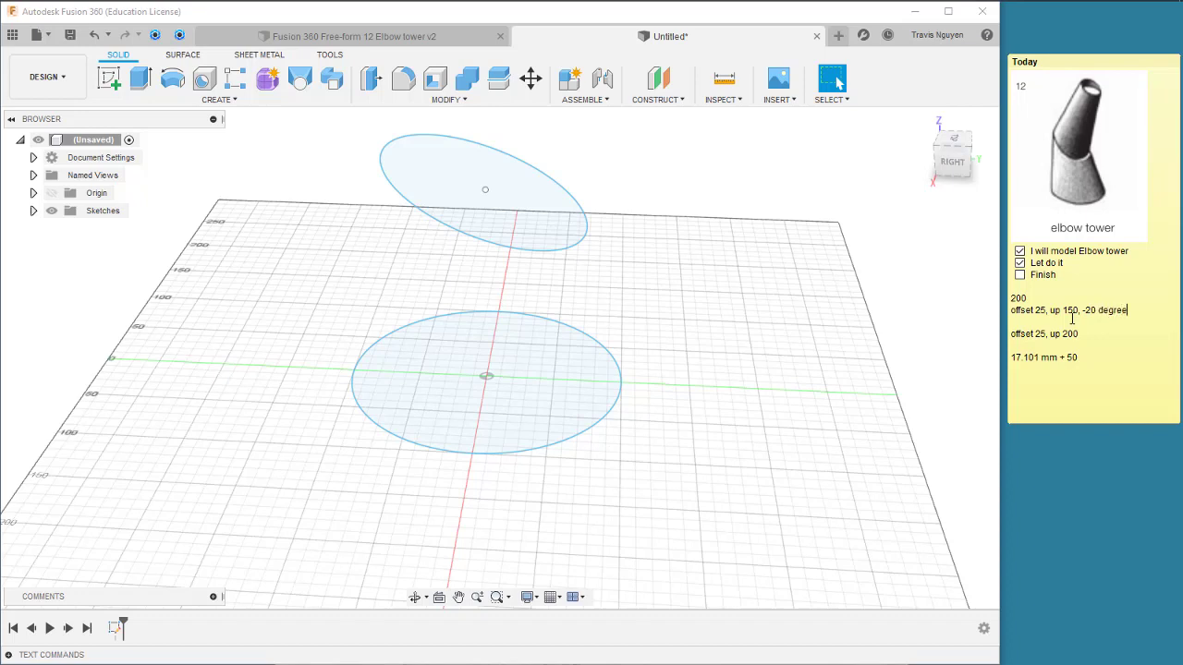
{"action": "left_click", "coordinate": [691, 251]}
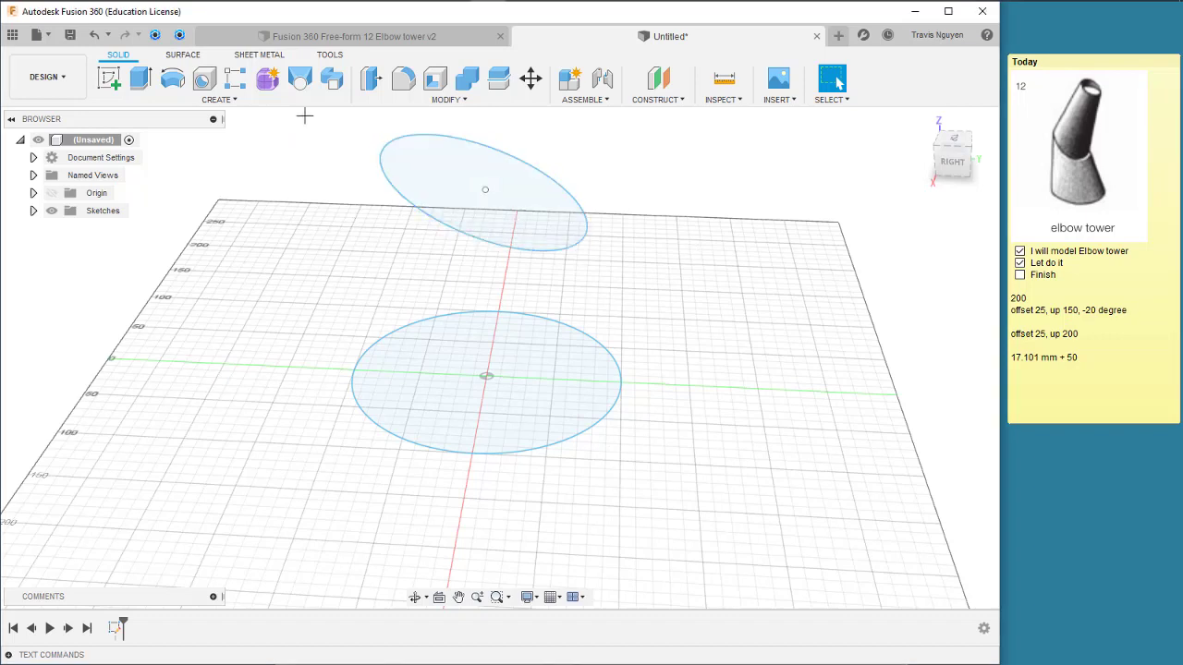
Loft from the Ø200 mm base circle to the tilted upper circle.
{"action": "left_click", "coordinate": [299, 78]}
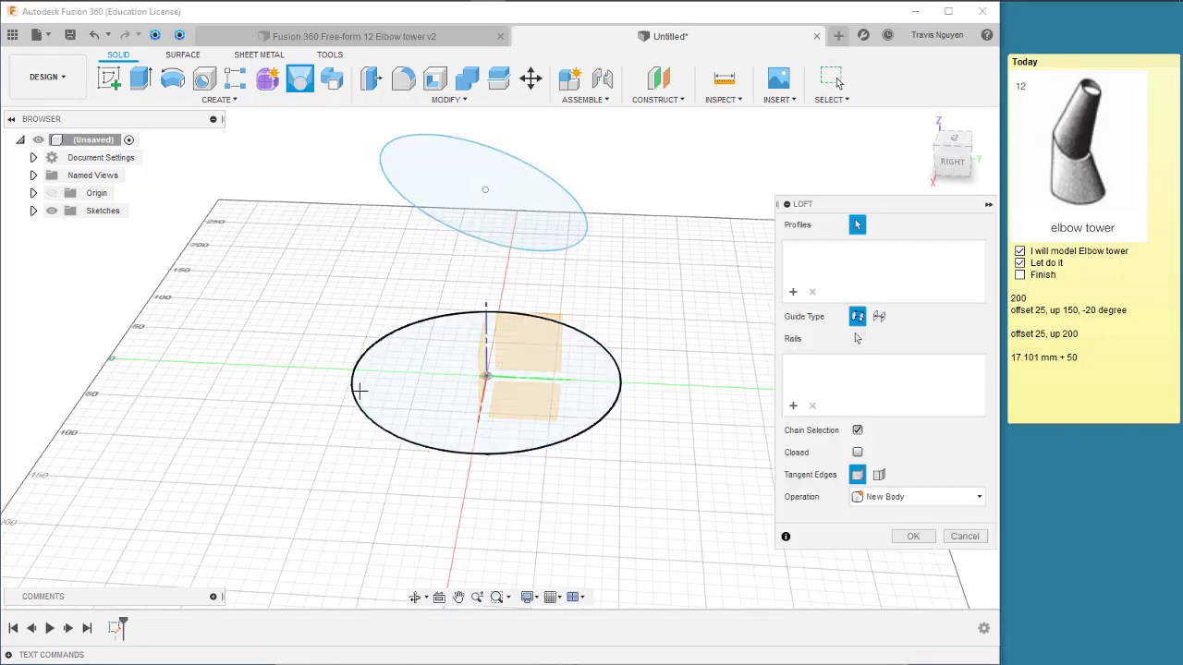
{"action": "left_click", "coordinate": [360, 390]}
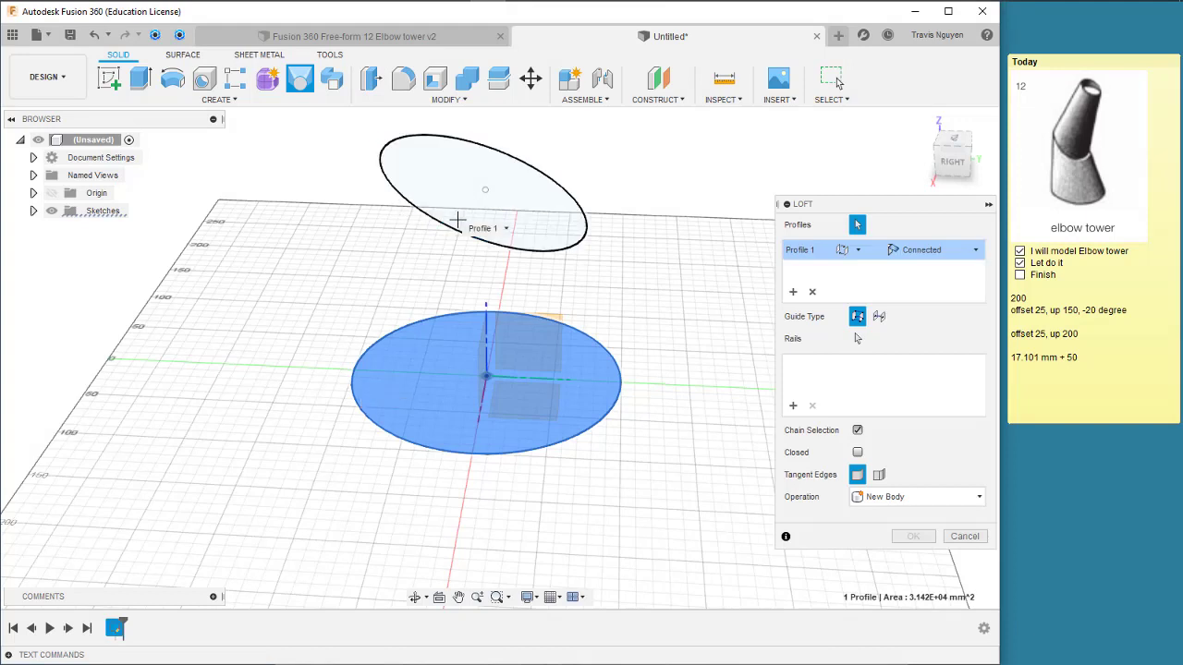
{"action": "left_click", "coordinate": [453, 220]}
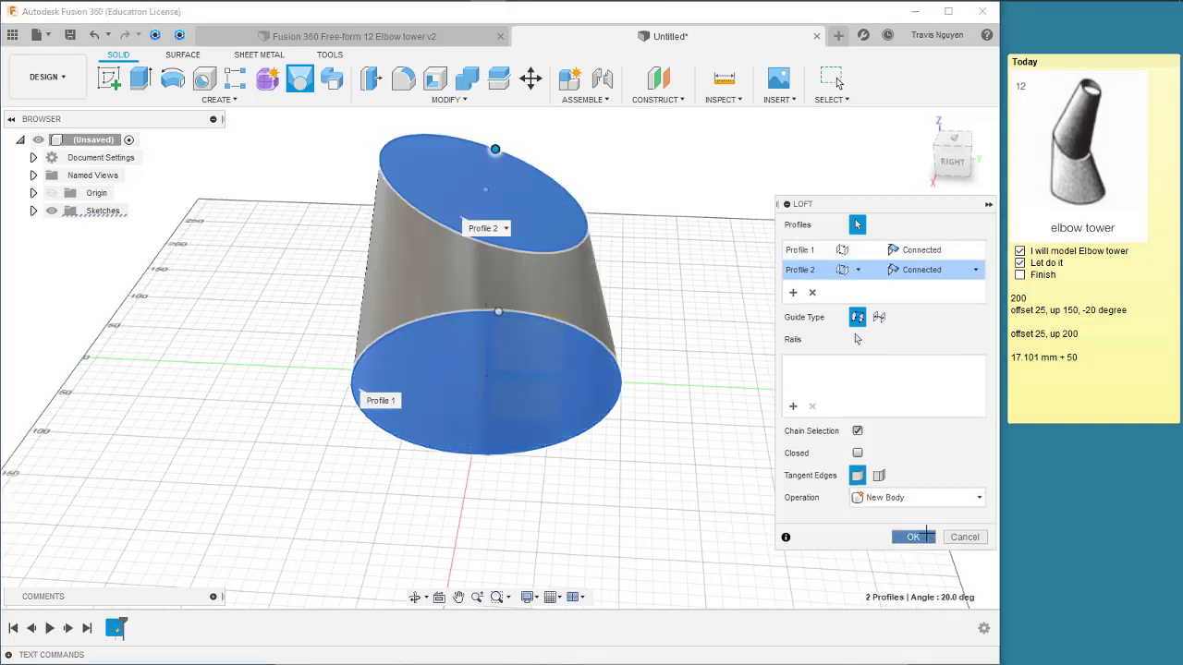
{"action": "left_click", "coordinate": [913, 537]}
{"action": "mouse_move", "coordinate": [744, 424]}
{"action": "middle_mouse_down", "text": "shift"}
{"action": "mouse_move", "coordinate": [739, 409]}
{"action": "mouse_move", "coordinate": [752, 415]}
{"action": "mouse_move", "coordinate": [468, 247]}
{"action": "middle_mouse_up", "text": "shift"}
{"action": "left_click", "coordinate": [111, 81]}
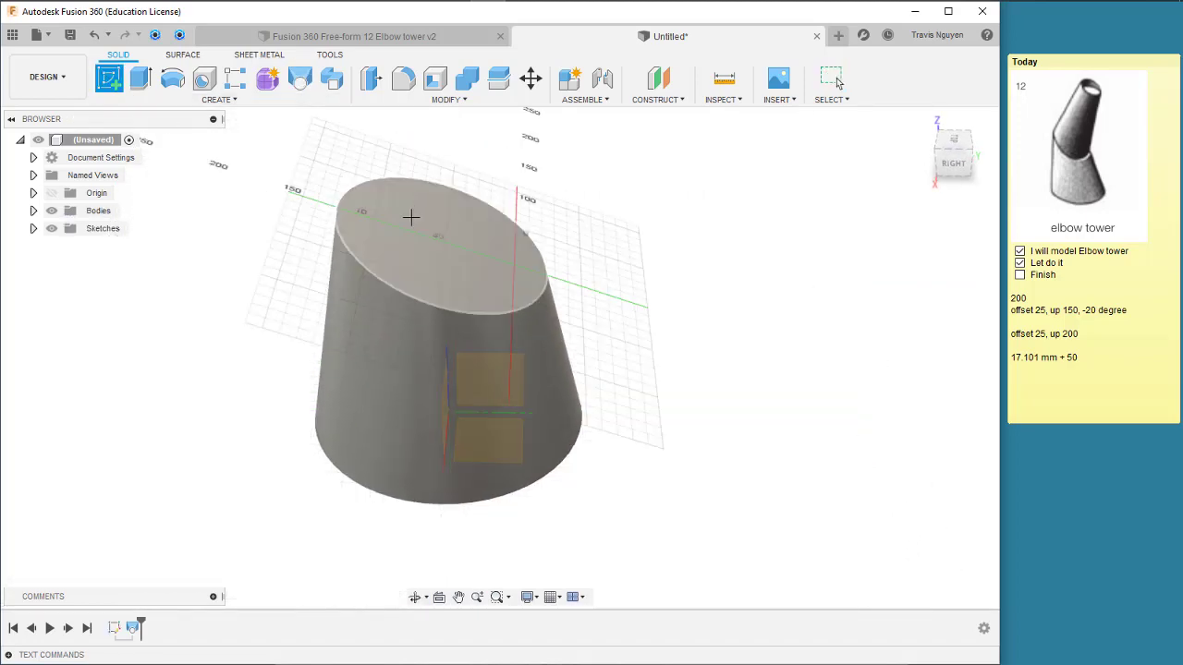
Sketch a circle on the slanted top face matching its edge.
{"action": "left_click", "coordinate": [400, 224]}
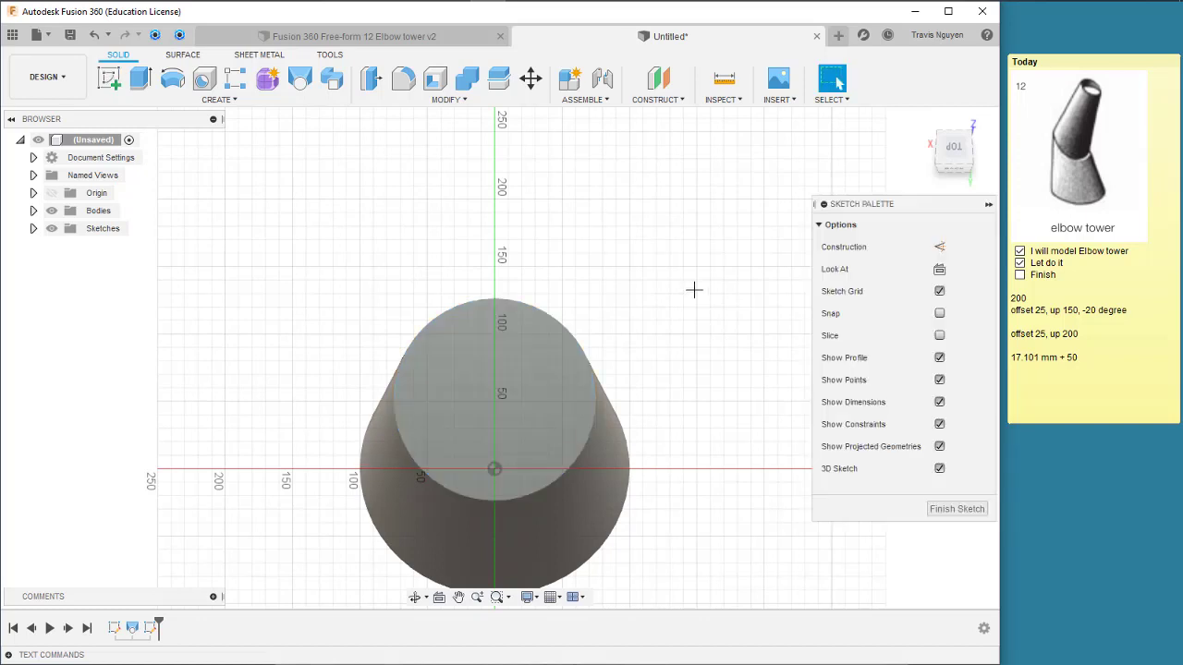
{"action": "left_click", "coordinate": [172, 79]}
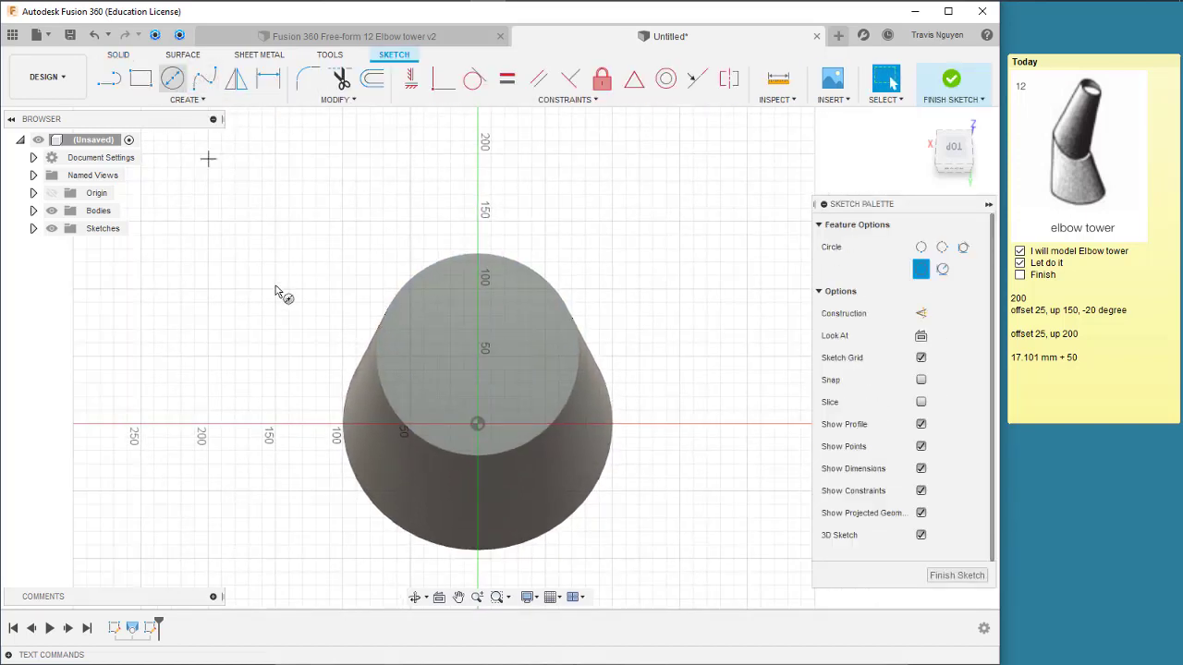
{"action": "left_click", "coordinate": [478, 352]}
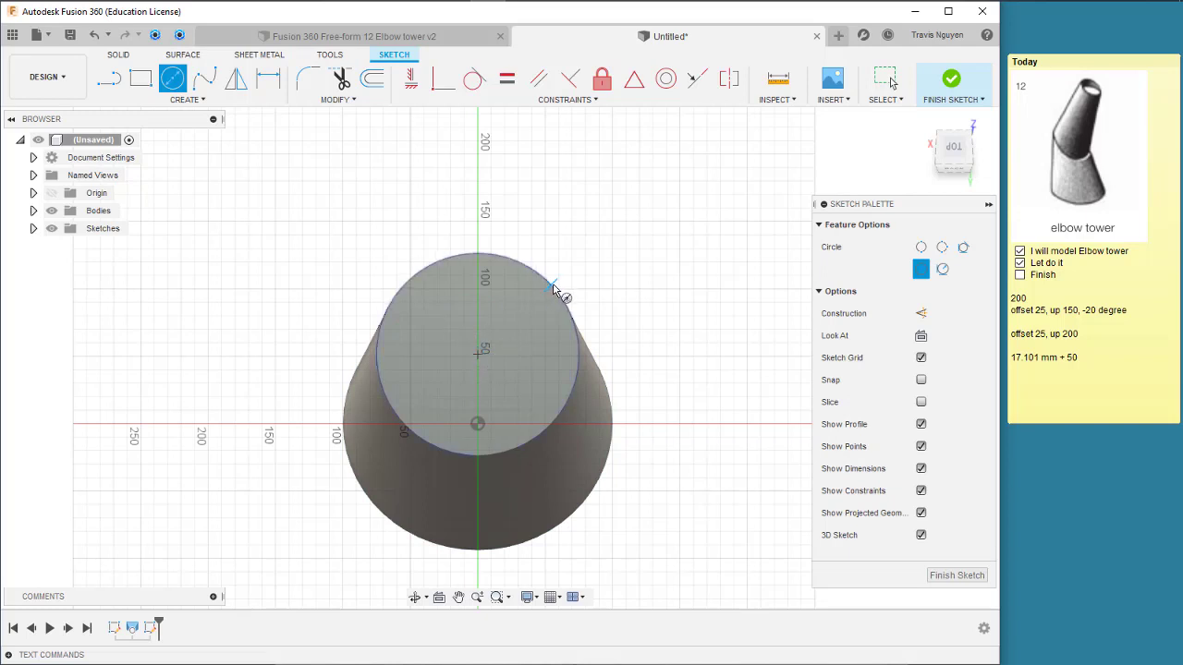
{"action": "left_click", "coordinate": [553, 290]}
{"action": "key", "text": "Escape"}
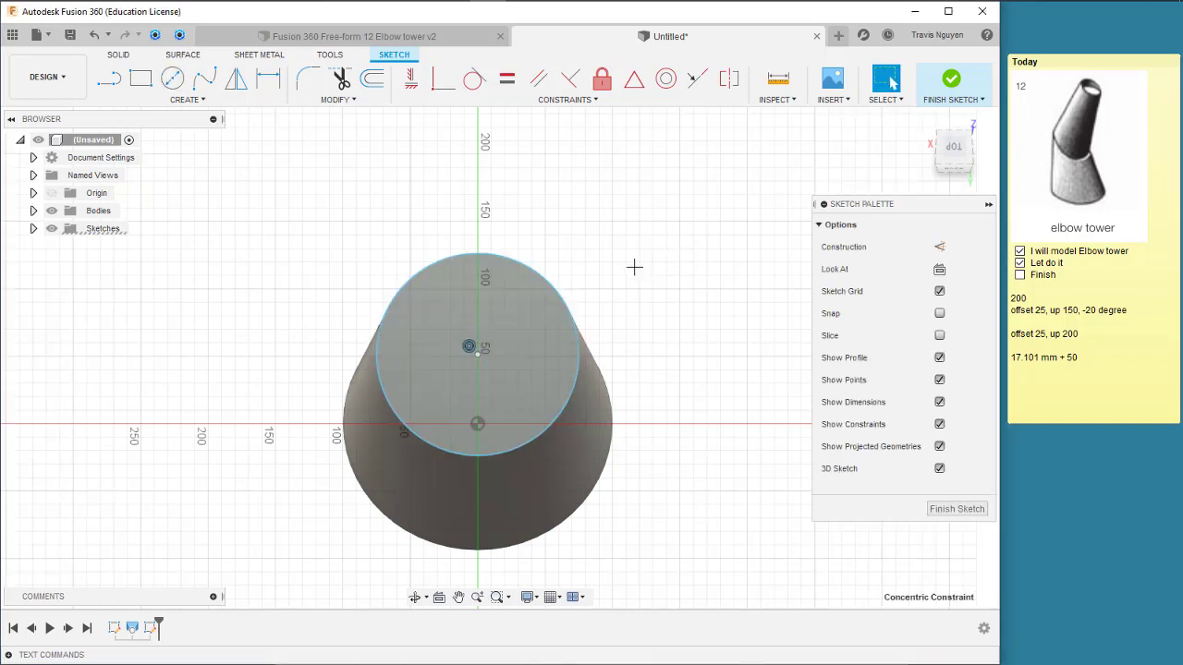
Shift the new circle about 4.4 mm upward in Y.
{"action": "left_click", "coordinate": [460, 256]}
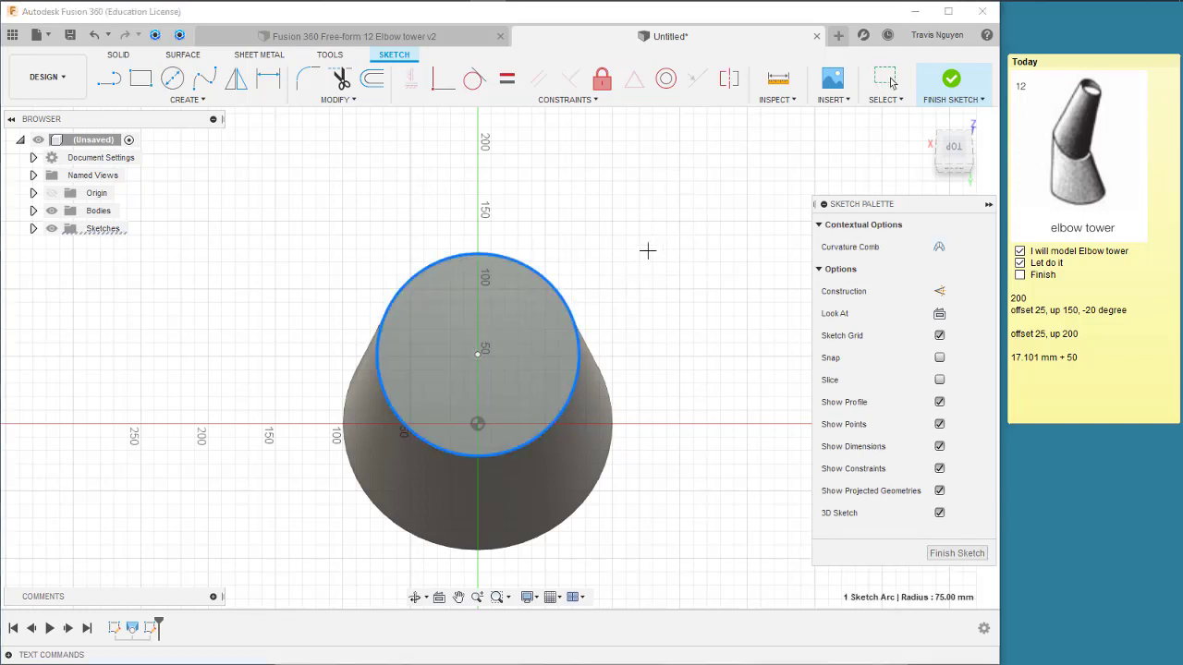
{"action": "key", "text": "m"}
{"action": "left_click_drag", "start_coordinate": [477, 312], "coordinate": [477, 305]}
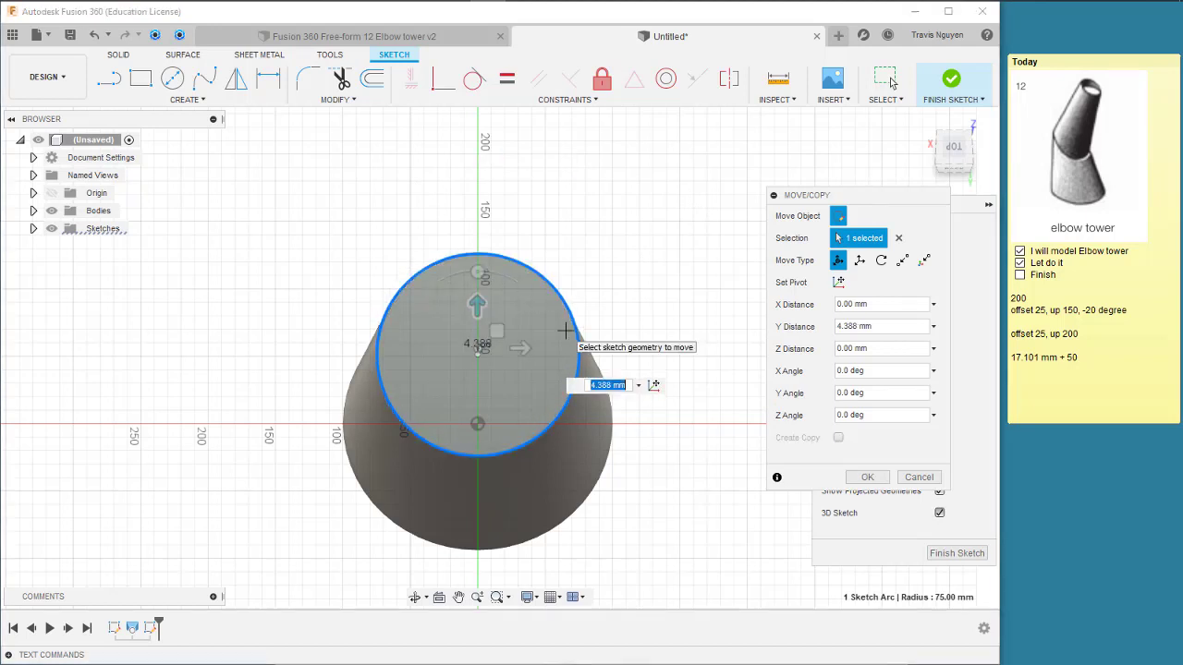
{"action": "key", "text": "Return"}
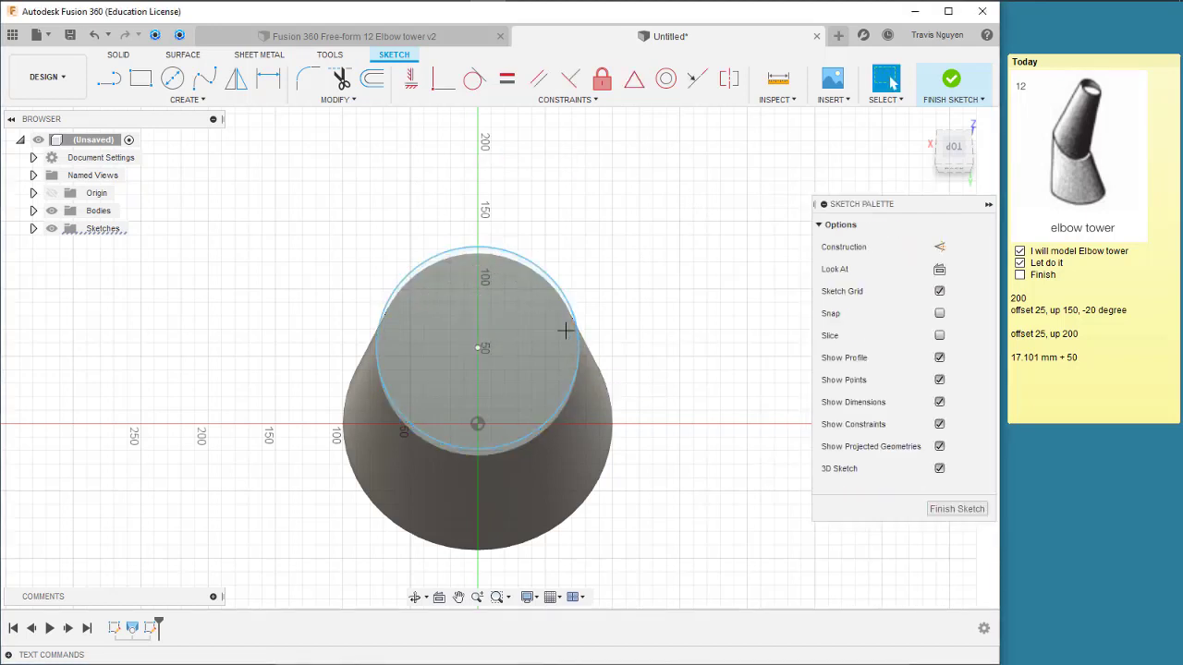
{"action": "left_click", "coordinate": [547, 266]}
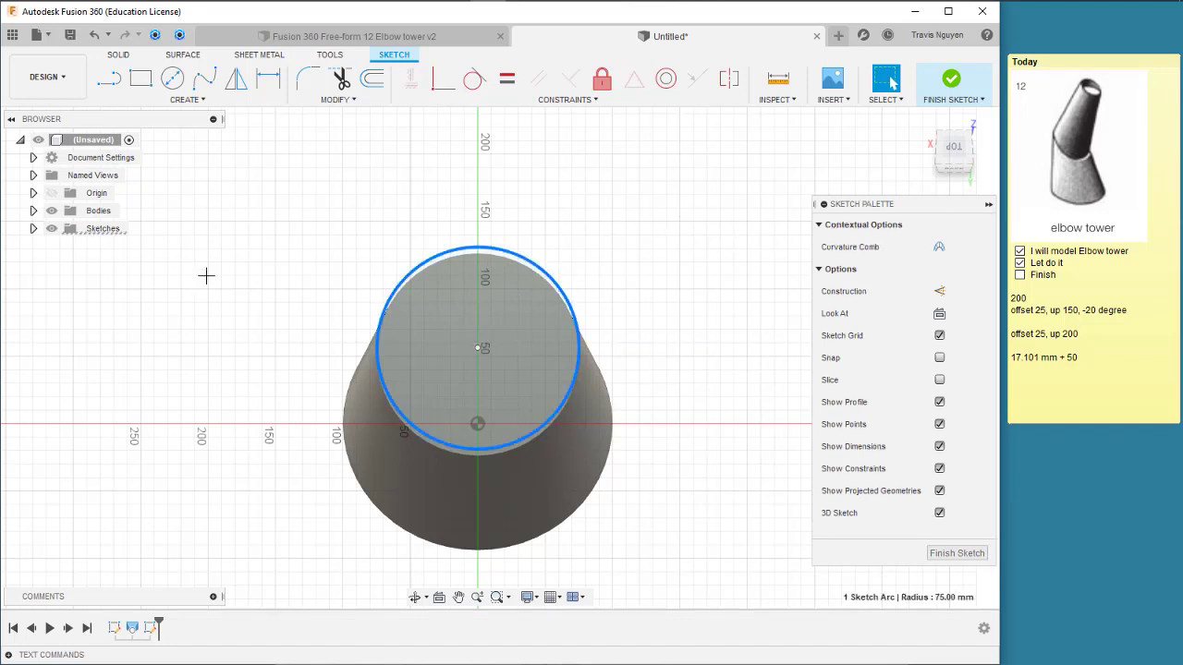
{"action": "key", "text": "m"}
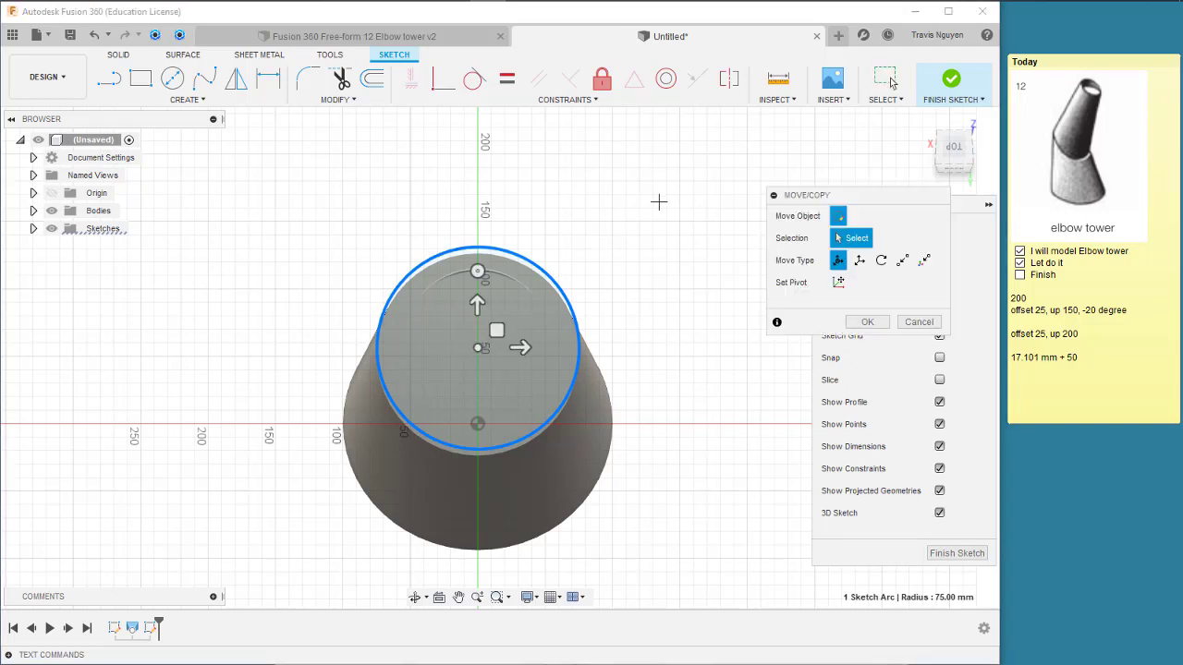
{"action": "key", "text": "Escape"}
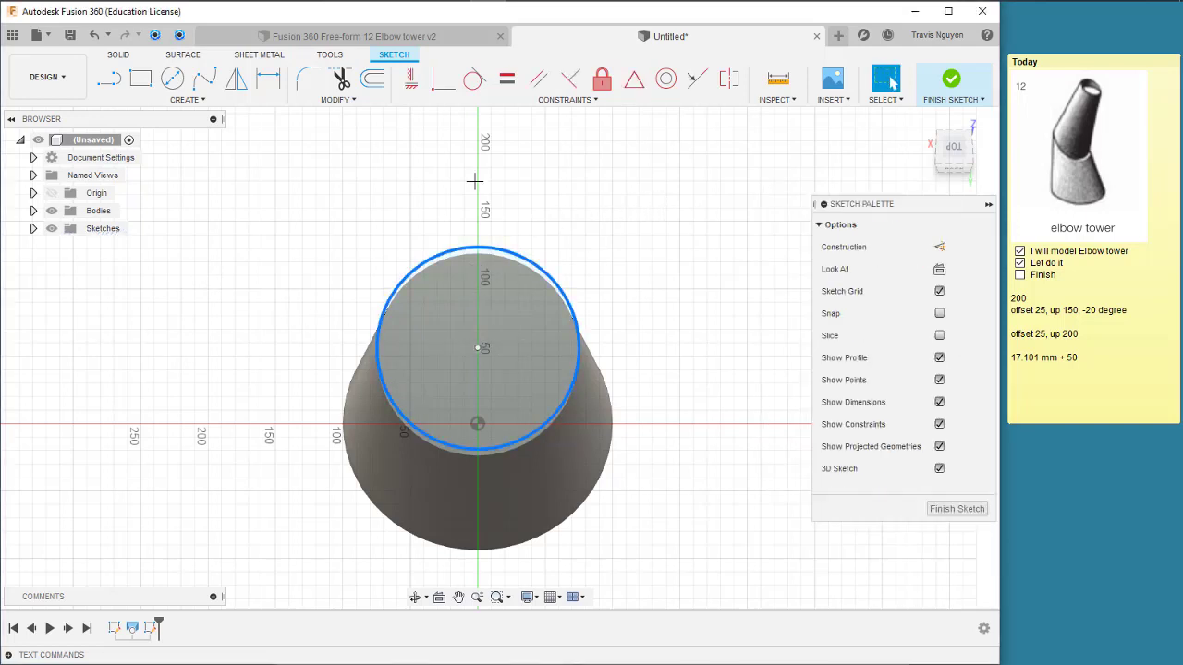
Offset the top circle -25 mm to create an inner circle.
{"action": "left_click", "coordinate": [371, 81]}
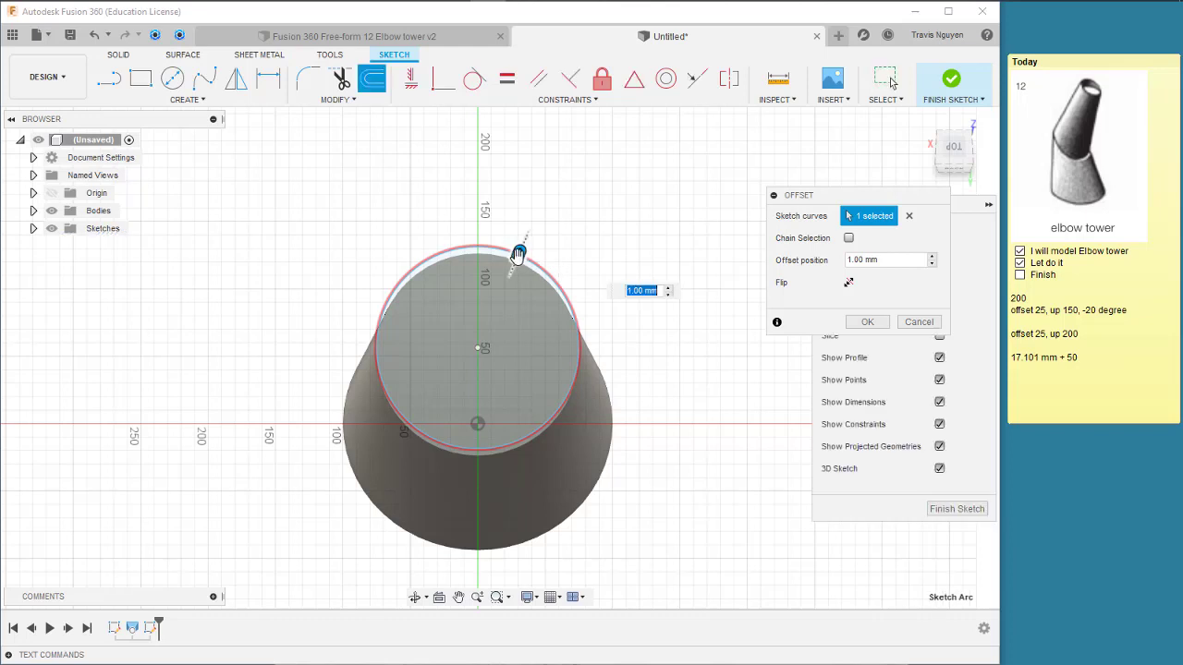
{"action": "left_click_drag", "start_coordinate": [515, 268], "coordinate": [509, 283]}
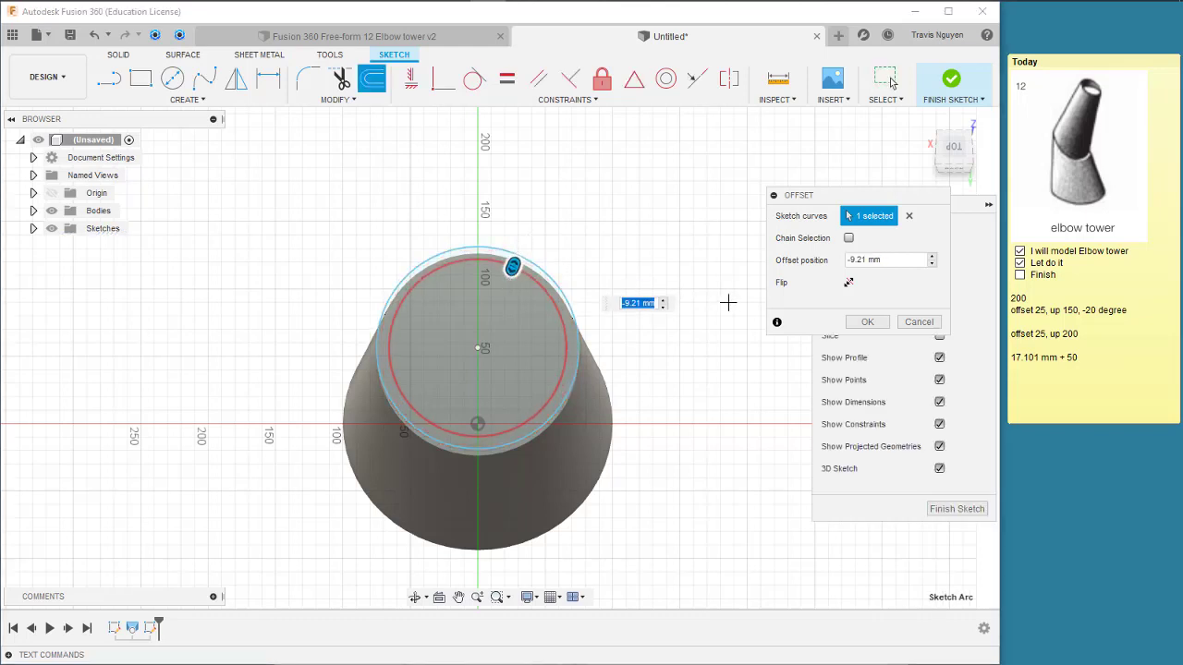
{"action": "type", "text": "-10"}
{"action": "key", "text": "Return"}
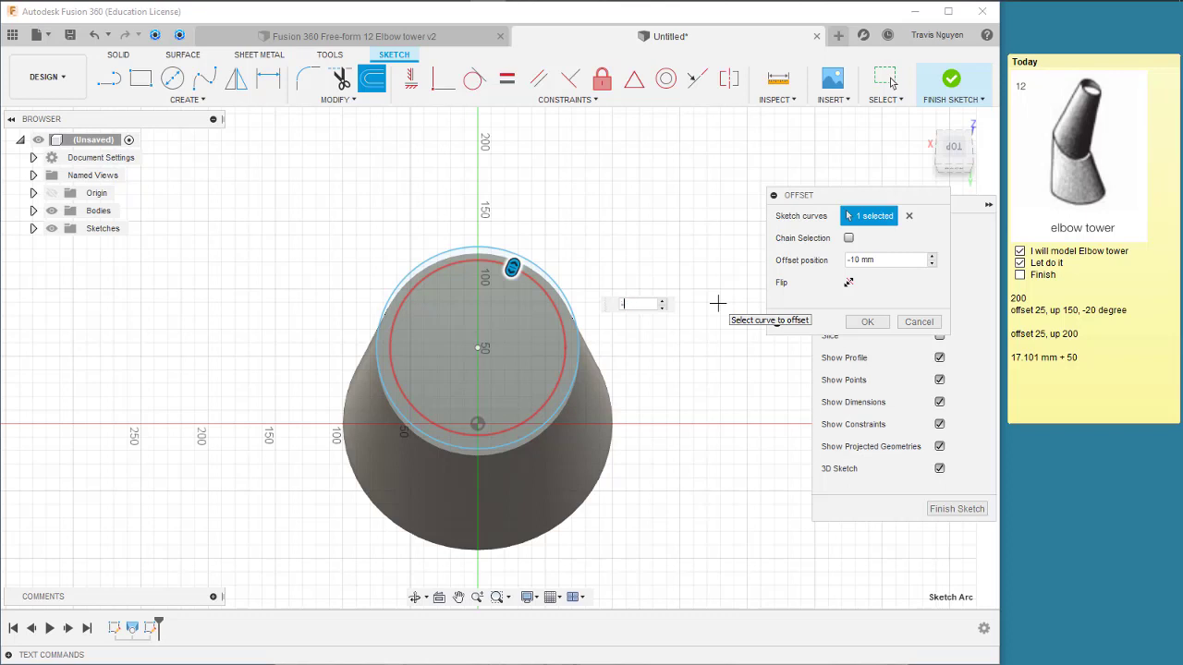
{"action": "type", "text": "25"}
{"action": "key", "text": "Return"}
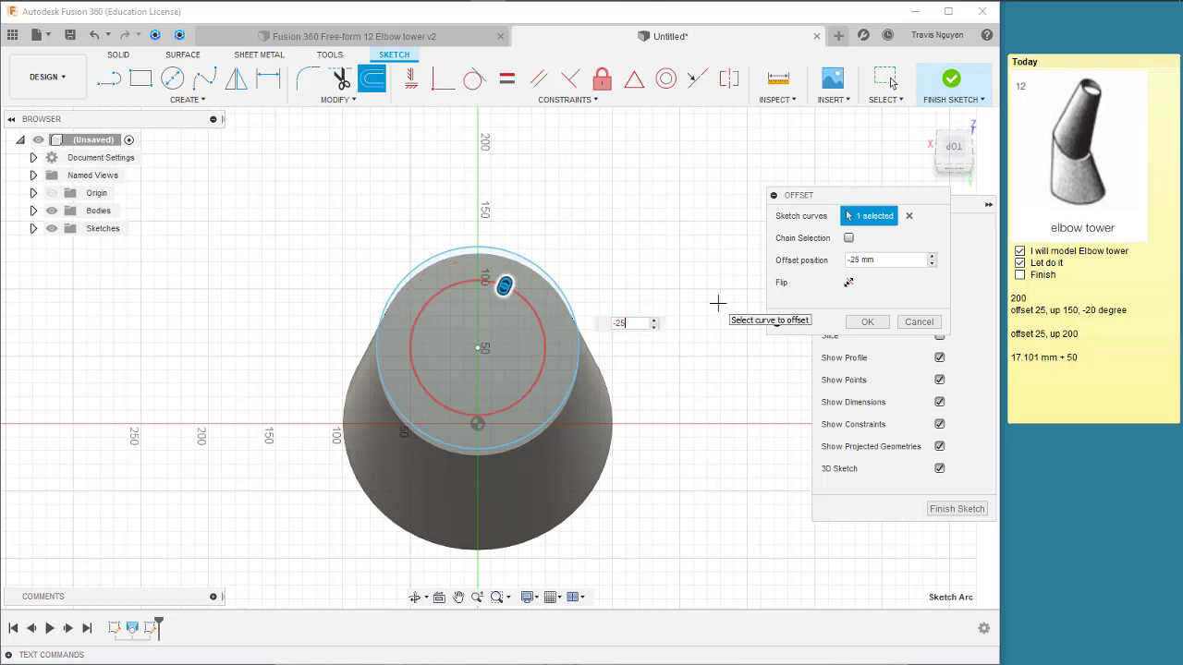
{"action": "key", "text": "Return"}
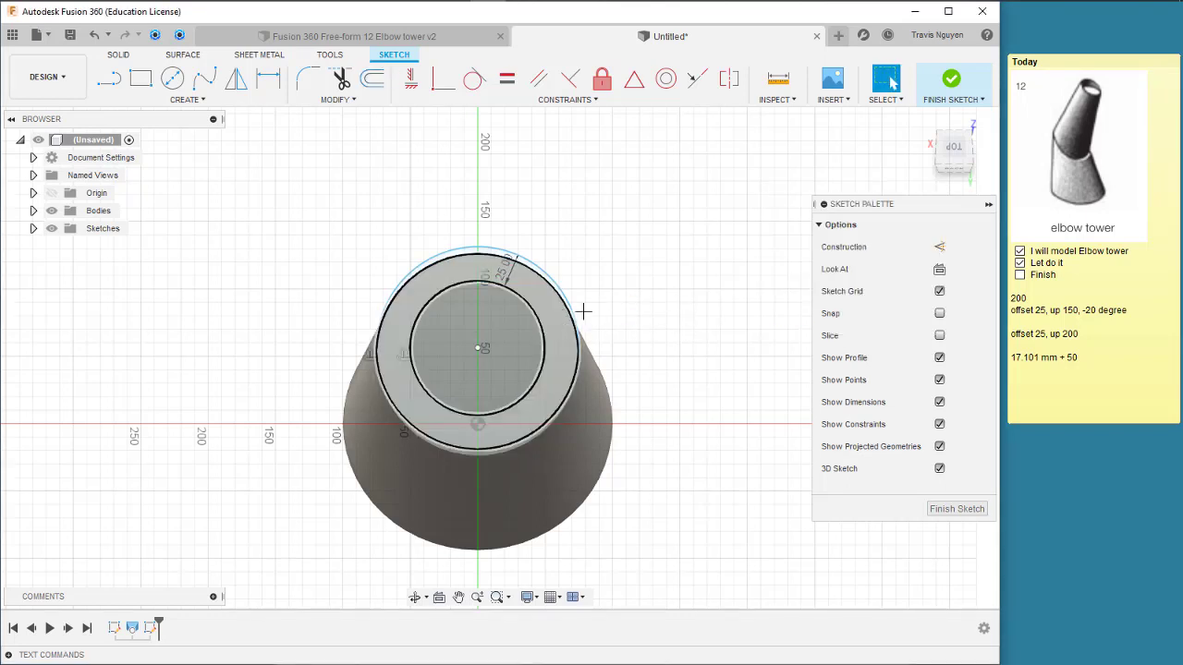
Lift the inner 50 mm-radius circle 200 mm up along Z.
{"action": "left_click", "coordinate": [536, 321]}
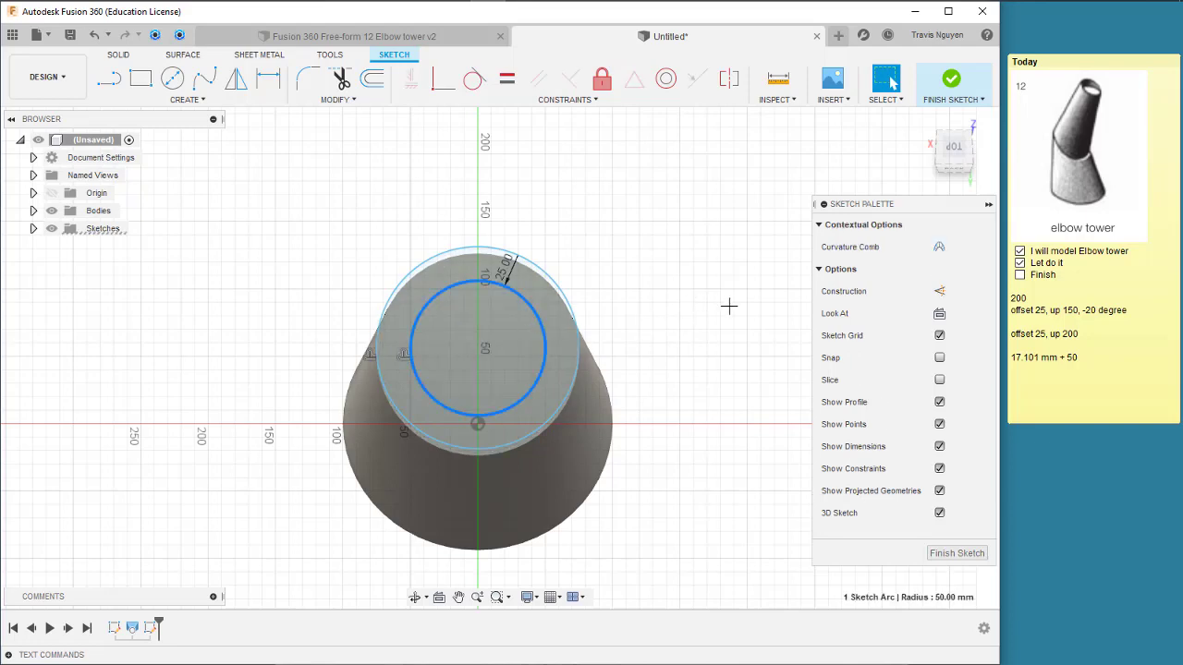
{"action": "mouse_move", "coordinate": [692, 322]}
{"action": "middle_mouse_down", "text": "shift"}
{"action": "mouse_move", "coordinate": [792, 312]}
{"action": "mouse_move", "coordinate": [719, 315]}
{"action": "mouse_move", "coordinate": [692, 268]}
{"action": "middle_mouse_up", "text": "shift"}
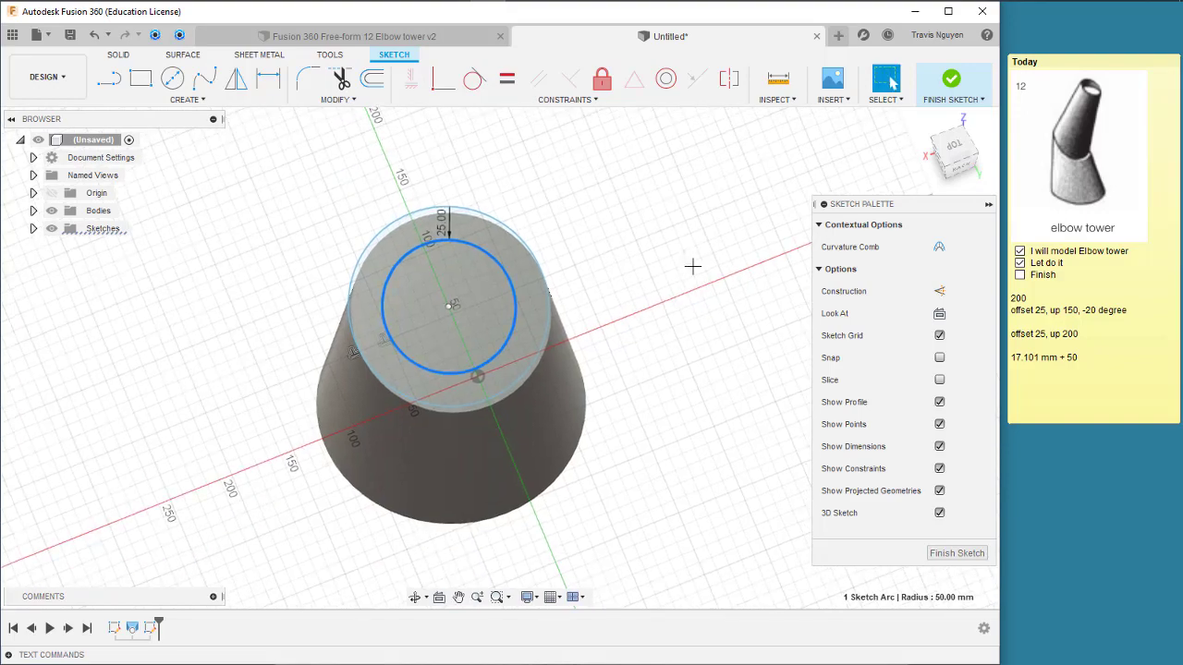
{"action": "key", "text": "m"}
{"action": "mouse_move", "coordinate": [660, 423]}
{"action": "middle_mouse_down", "text": "shift"}
{"action": "mouse_move", "coordinate": [713, 391]}
{"action": "mouse_move", "coordinate": [545, 342]}
{"action": "middle_mouse_up", "text": "shift"}
{"action": "left_click_drag", "start_coordinate": [422, 309], "coordinate": [456, 219]}
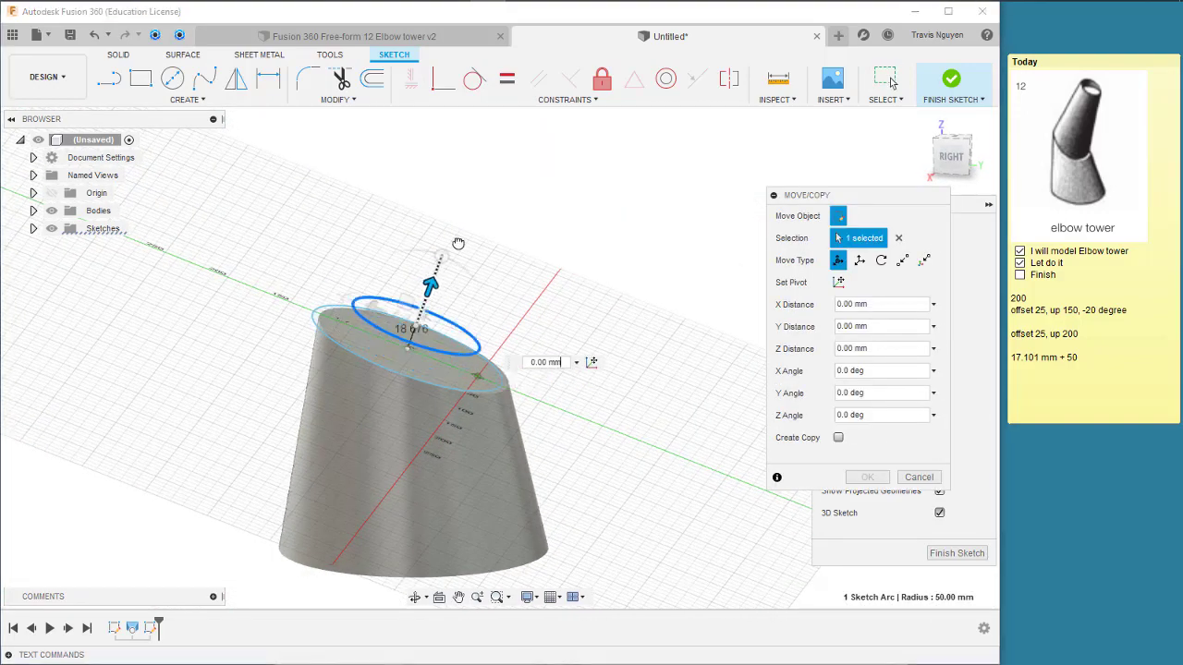
{"action": "type", "text": "2"}
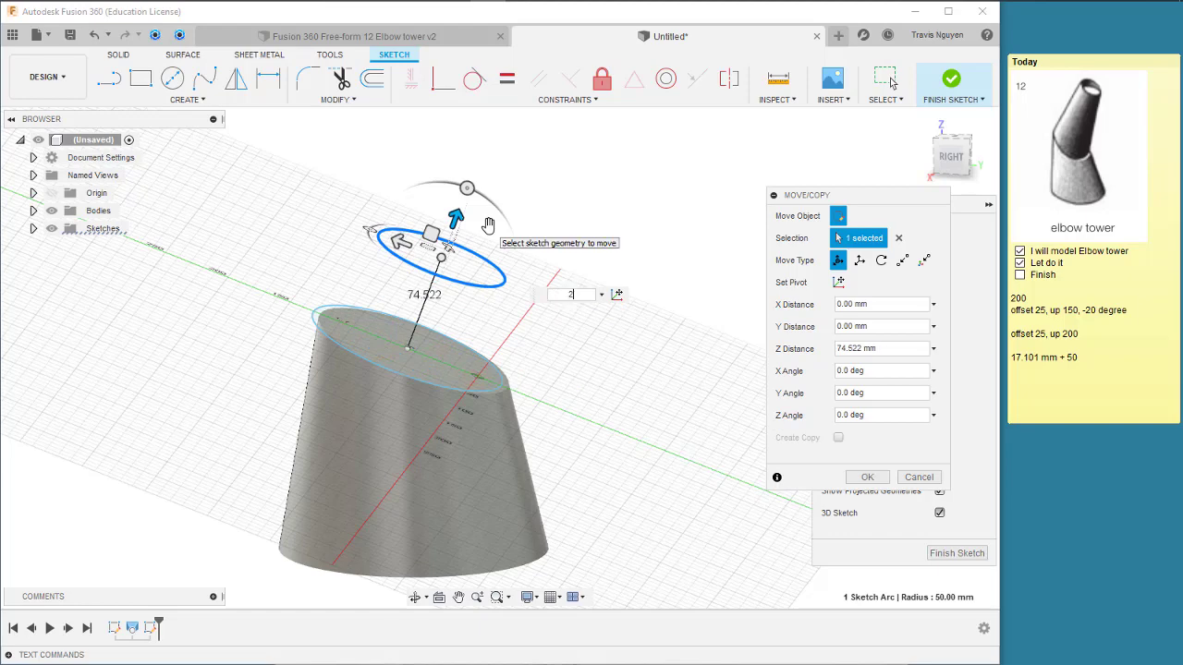
{"action": "type", "text": "00"}
{"action": "key", "text": "Return"}
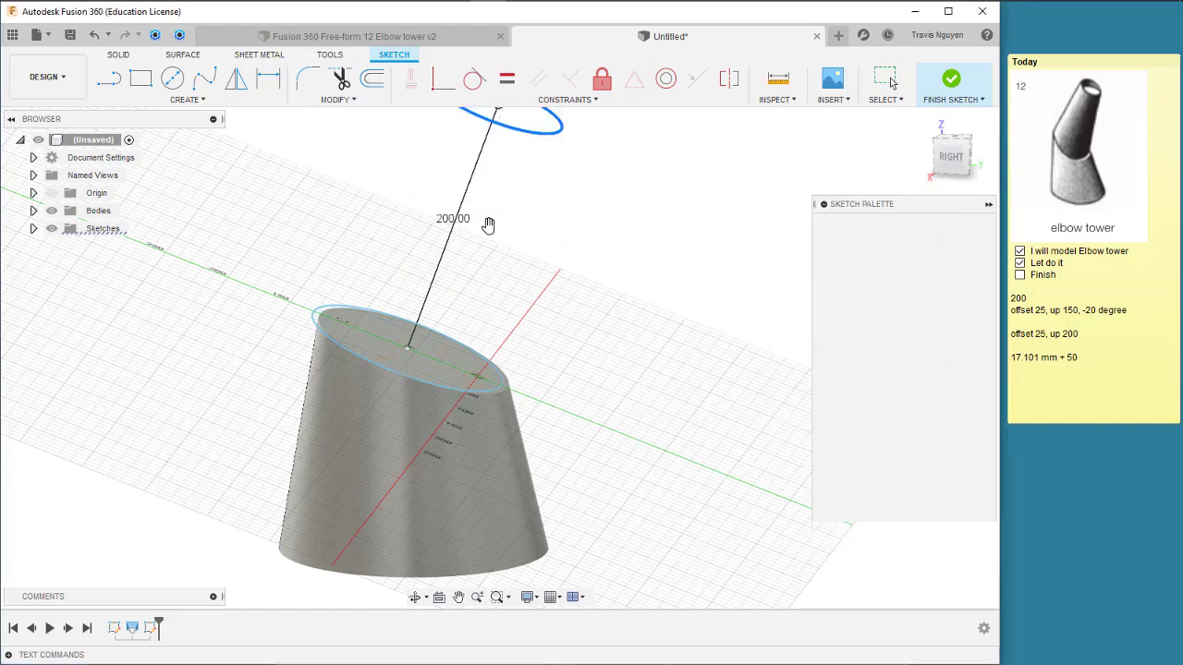
{"action": "key", "text": "shift+F6"}
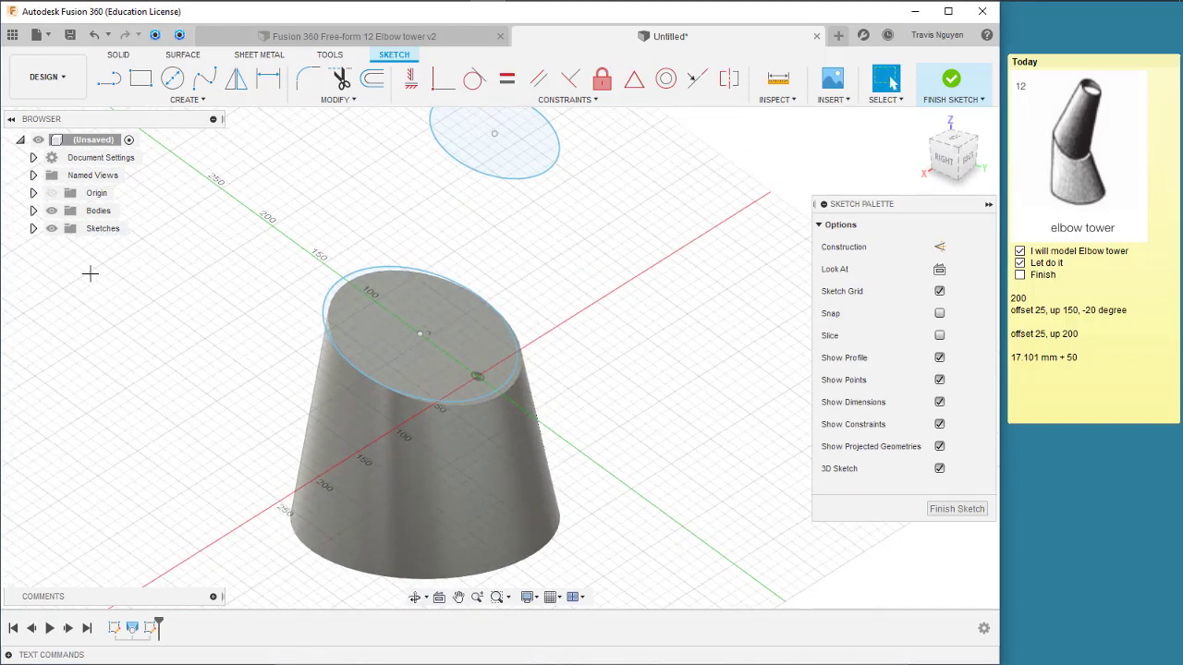
Hide the lofted Body1 so the sketch ellipses are visible.
{"action": "left_click", "coordinate": [32, 210]}
{"action": "left_click", "coordinate": [65, 229]}
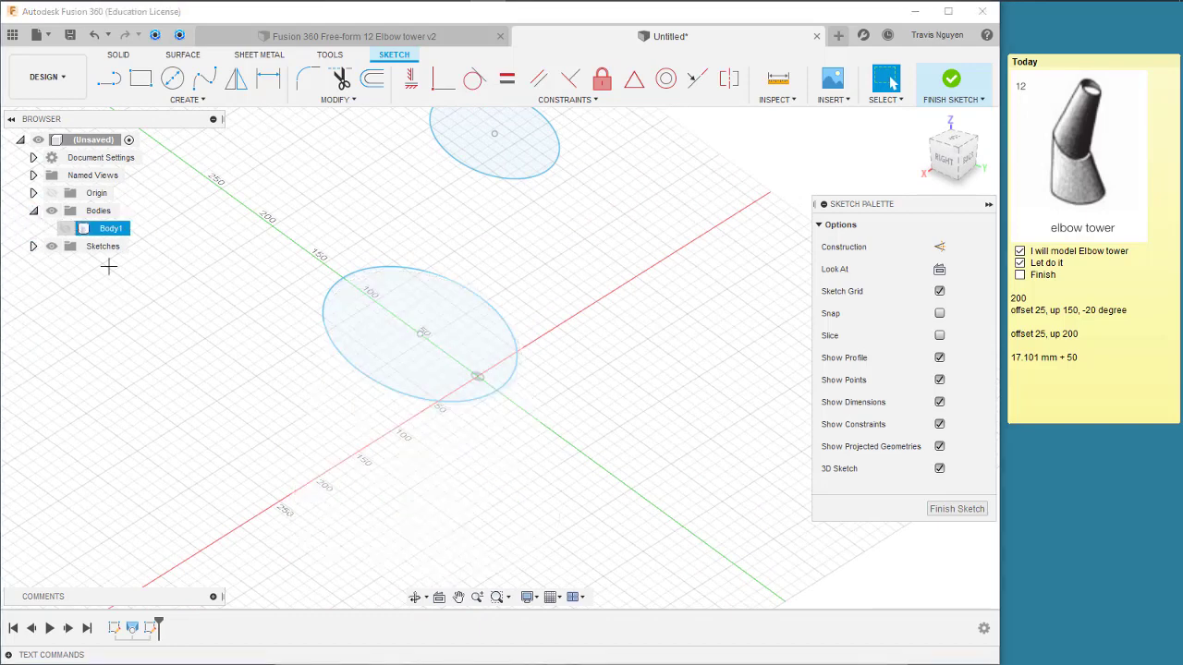
{"action": "left_click", "coordinate": [379, 272]}
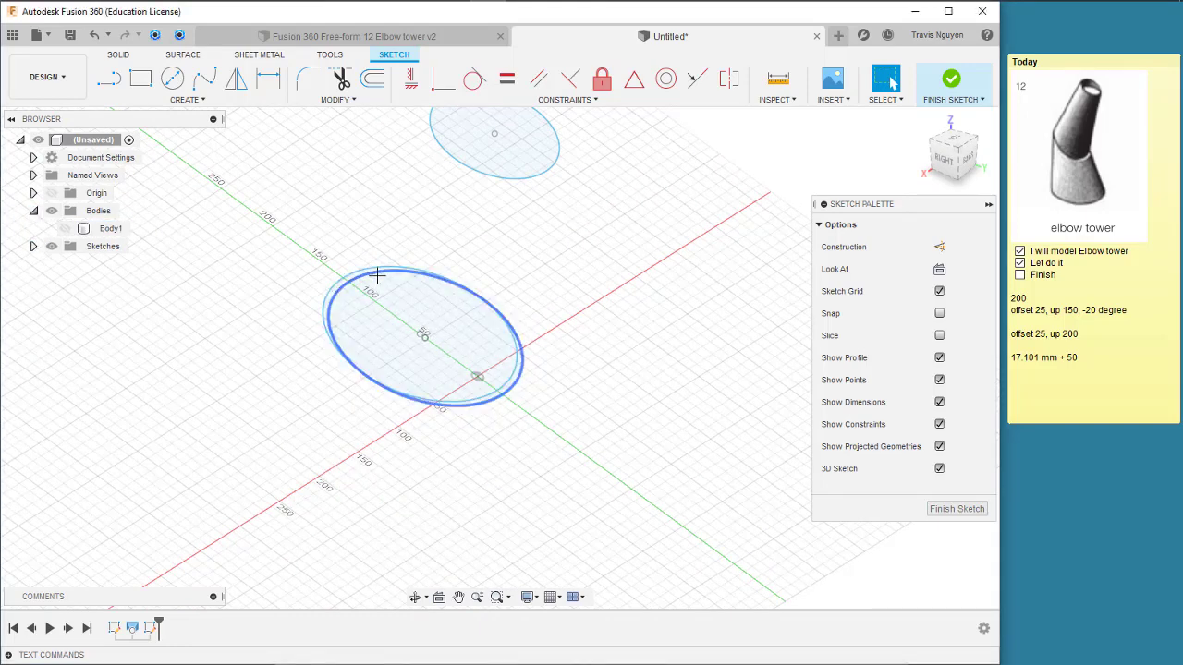
{"action": "left_click", "coordinate": [702, 523]}
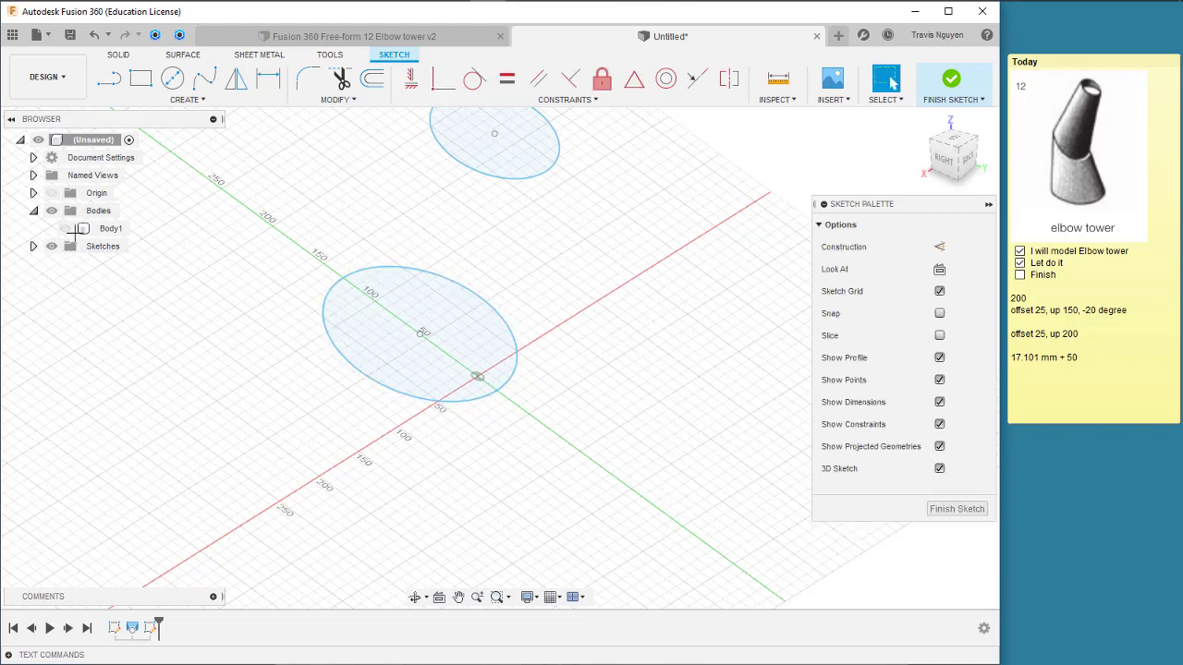
{"action": "left_click", "coordinate": [65, 228]}
{"action": "left_click", "coordinate": [65, 228]}
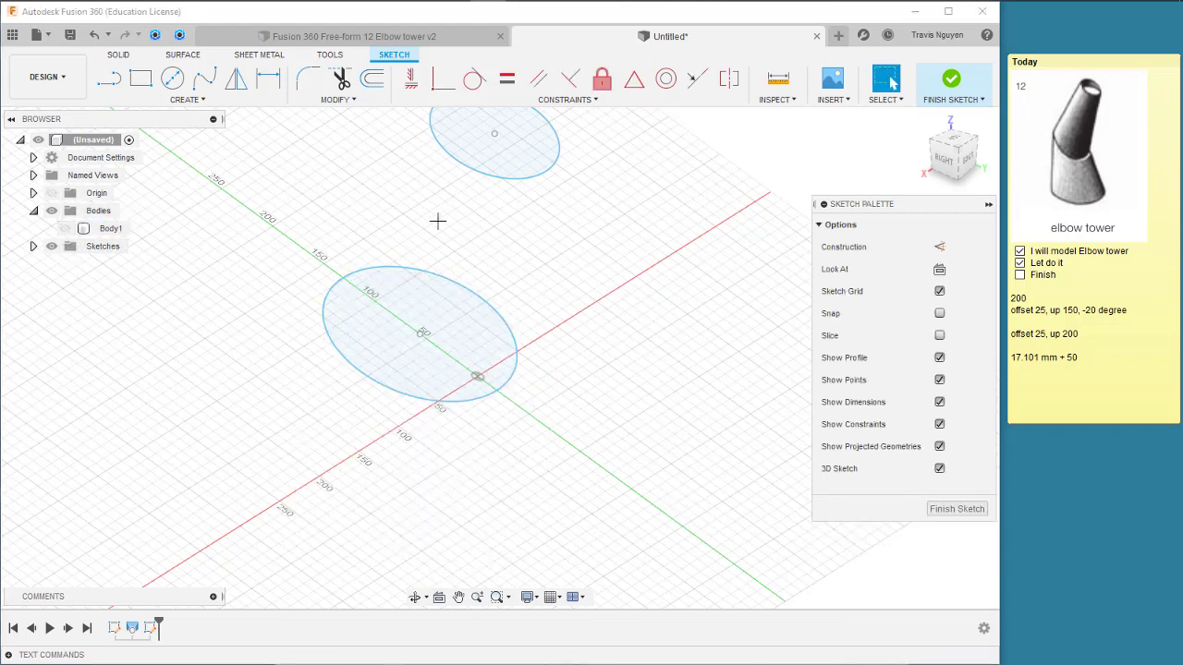
Select the lower and upper ellipses, finish the sketch, and frame both.
{"action": "left_click", "coordinate": [418, 267]}
{"action": "middle_click_drag", "start_coordinate": [630, 317], "coordinate": [620, 381]}
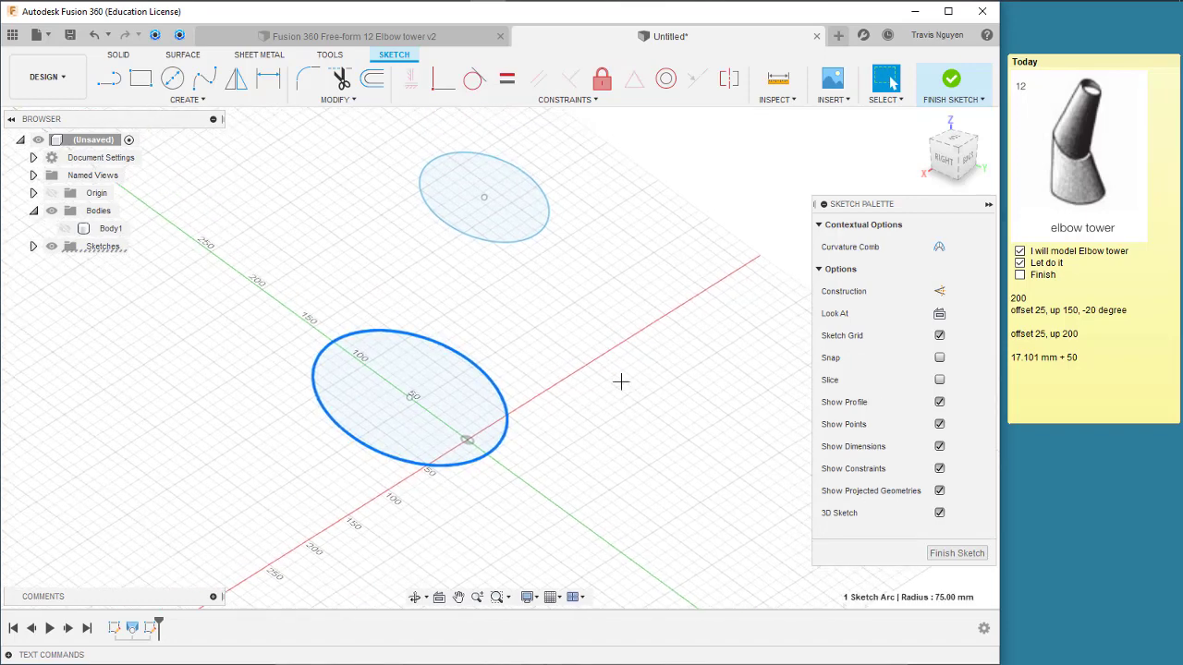
{"action": "left_click", "coordinate": [502, 243], "text": "ctrl"}
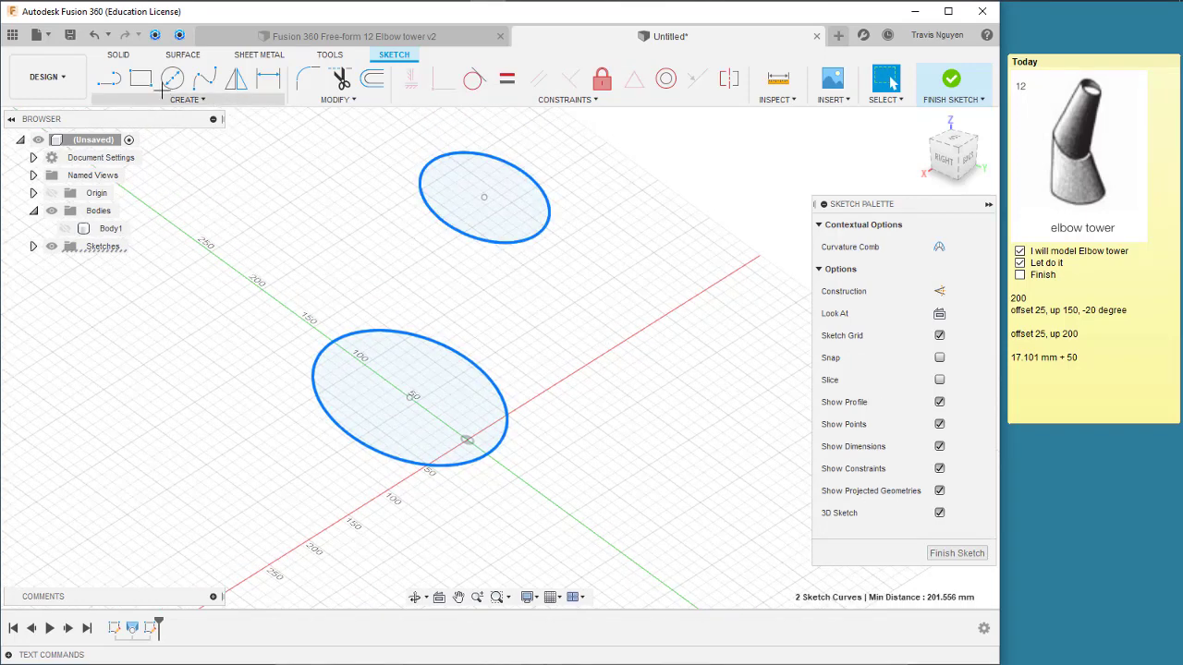
{"action": "left_click", "coordinate": [950, 81]}
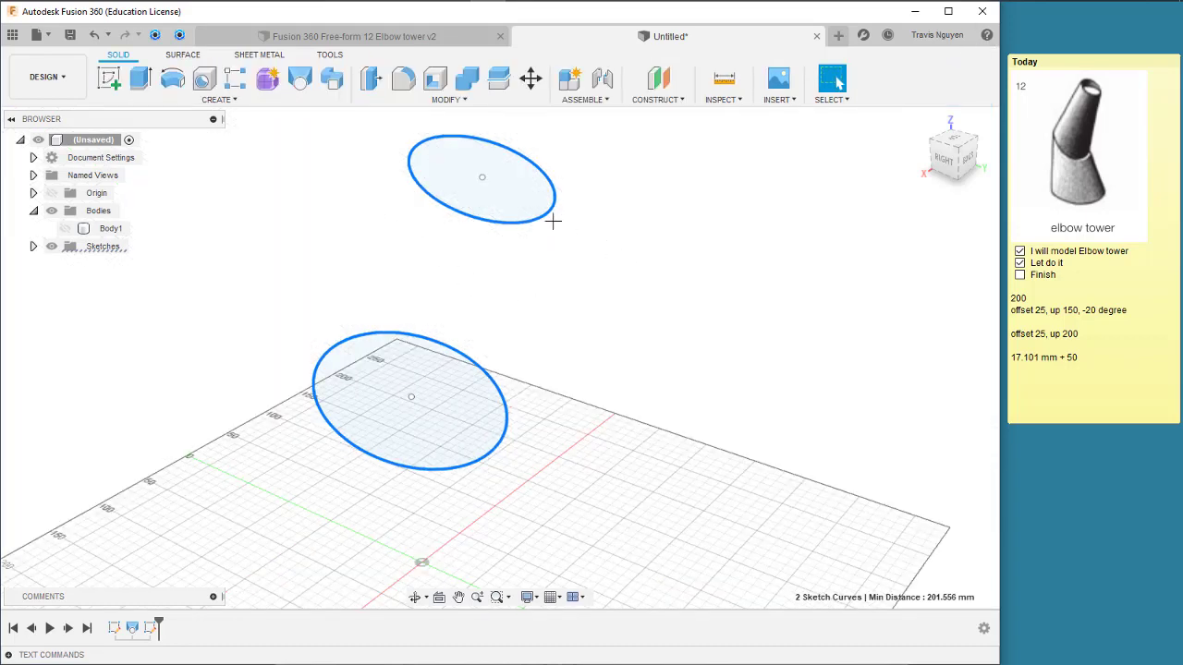
{"action": "middle_click_drag", "start_coordinate": [684, 340], "coordinate": [718, 374]}
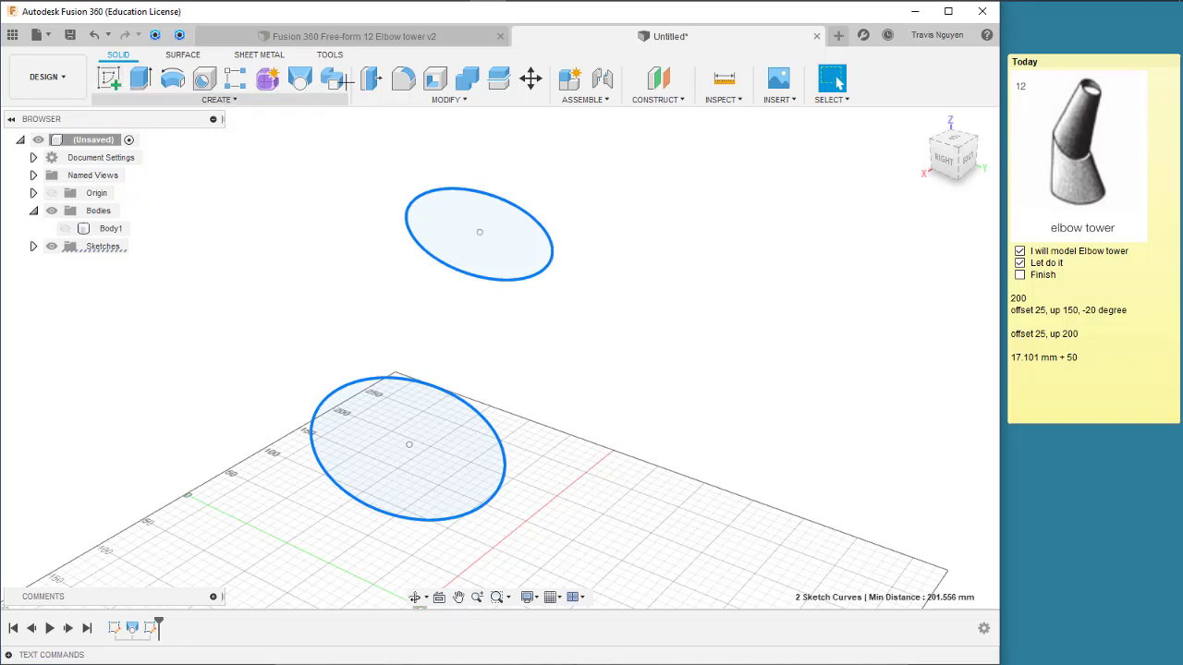
Try lofting between the two ellipses, cancelling the failed attempts.
{"action": "left_click", "coordinate": [300, 78]}
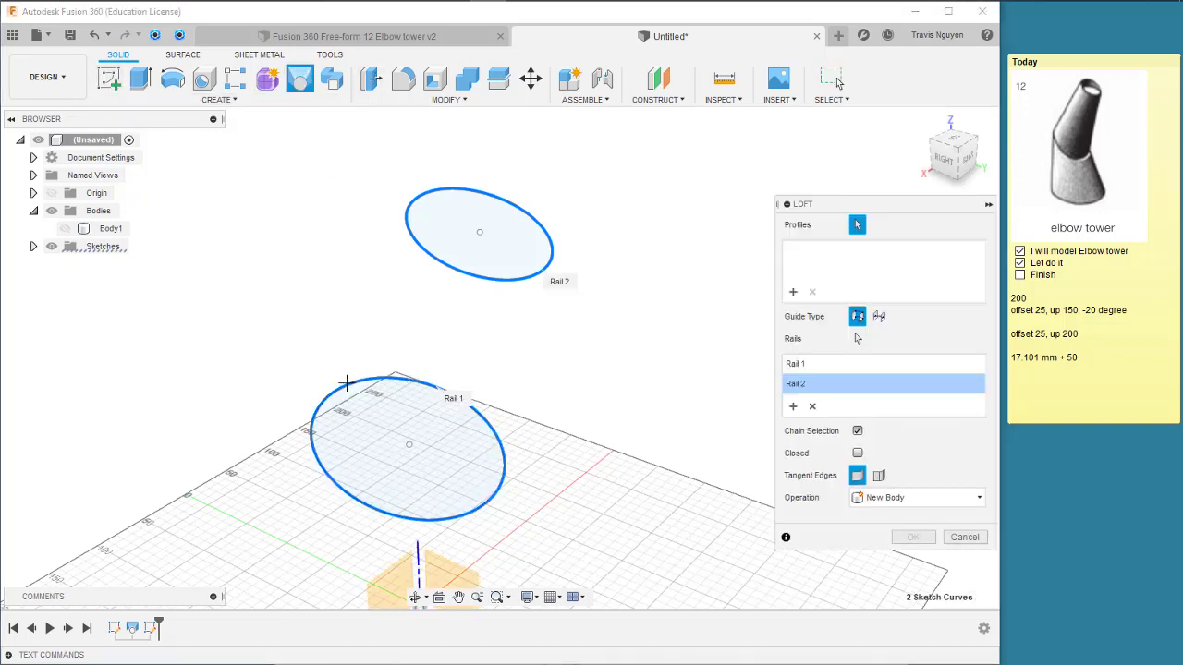
{"action": "left_click", "coordinate": [344, 391]}
{"action": "left_click", "coordinate": [460, 270]}
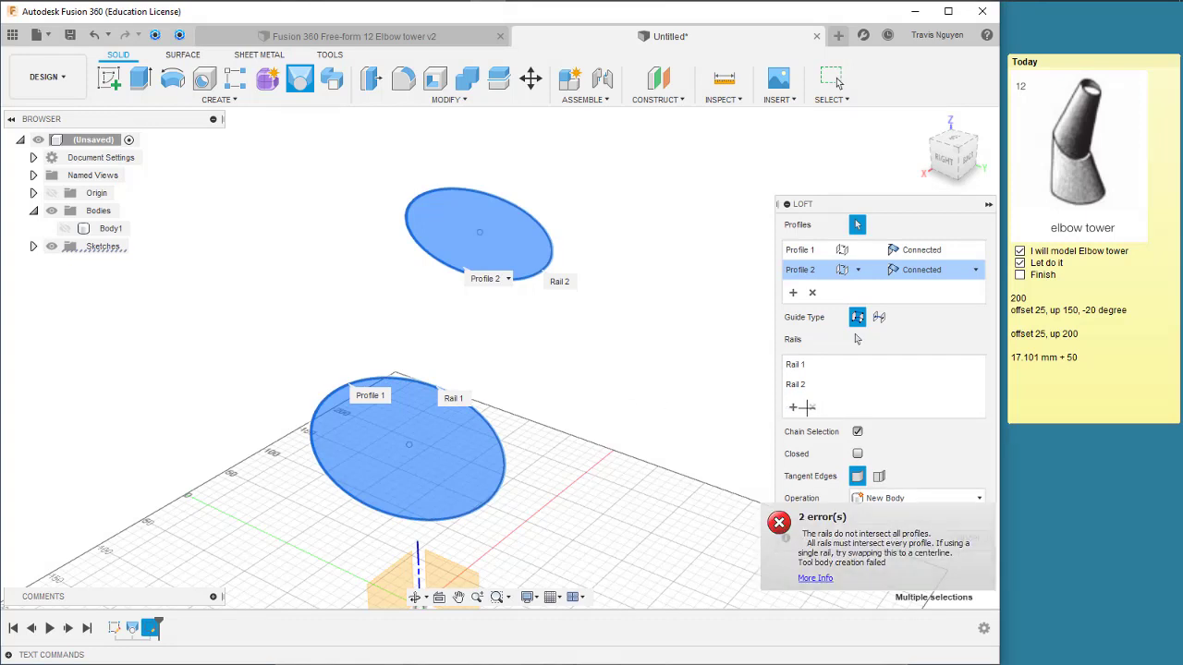
{"action": "key", "text": "Escape"}
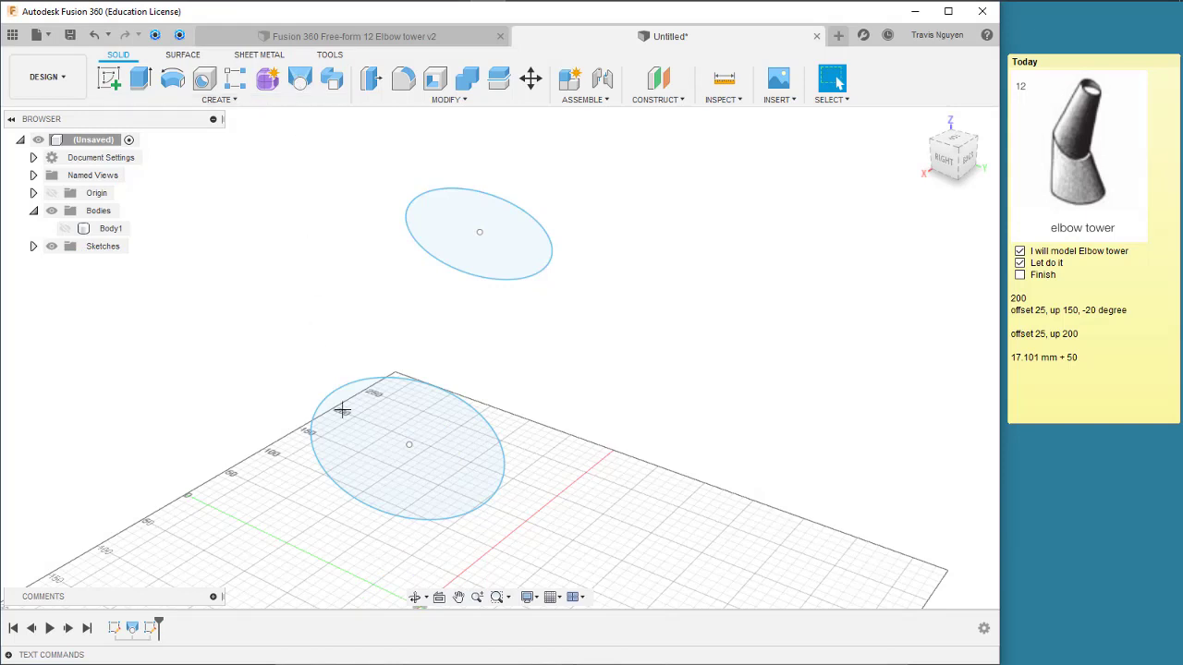
{"action": "left_click", "coordinate": [336, 389]}
{"action": "left_click", "coordinate": [436, 266], "text": "ctrl"}
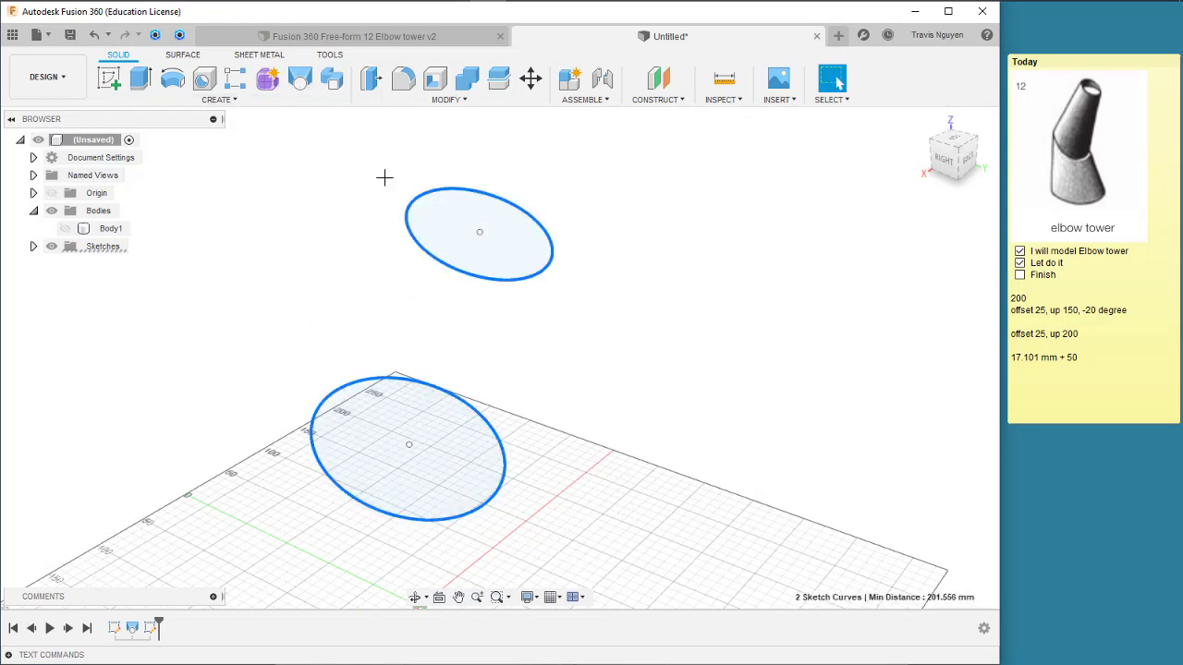
{"action": "left_click", "coordinate": [300, 82]}
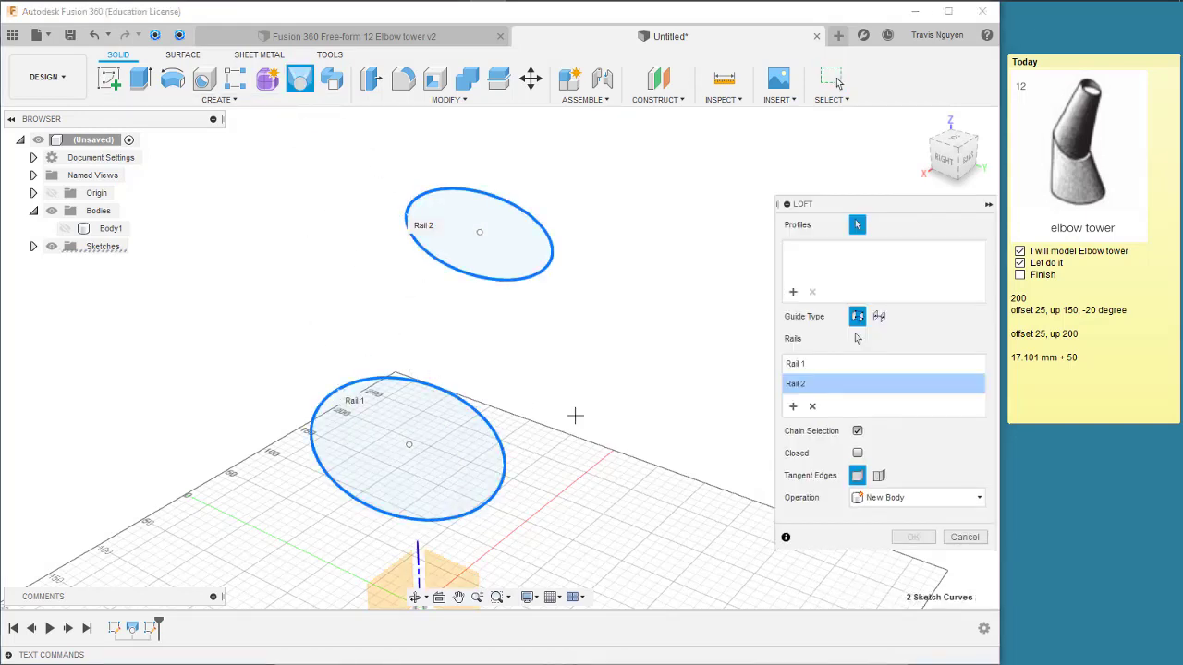
{"action": "key", "text": "Escape"}
Loft from the lower to the upper ellipse to create Body2, then show Body1.
{"action": "left_click", "coordinate": [300, 81]}
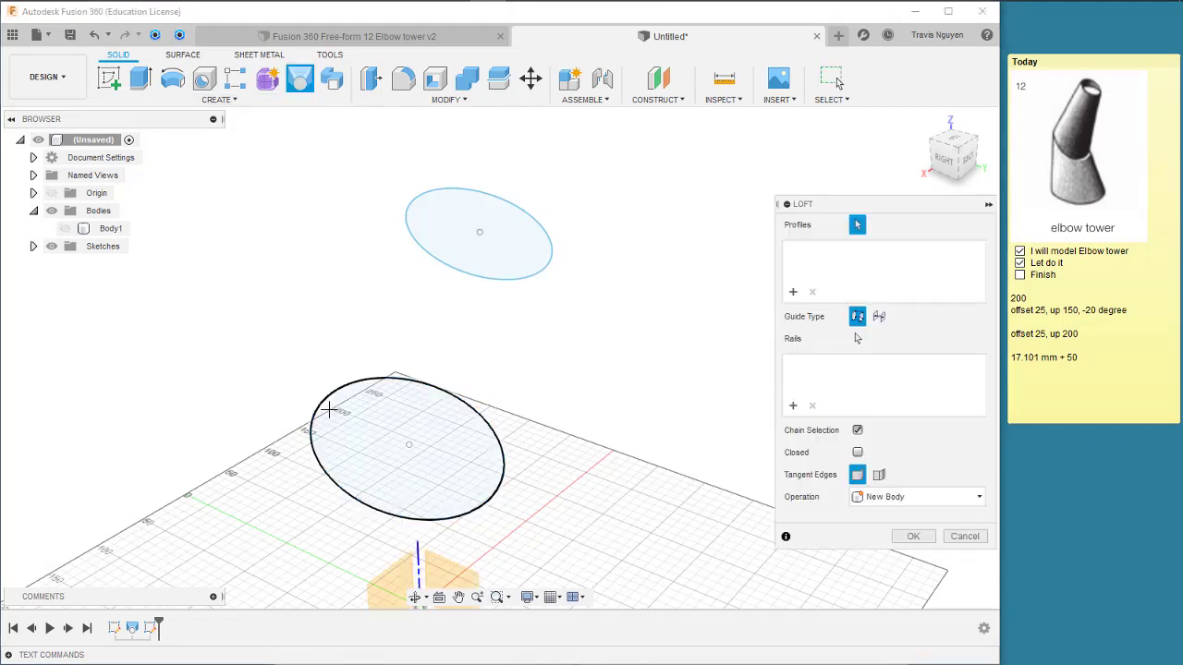
{"action": "left_click", "coordinate": [360, 372]}
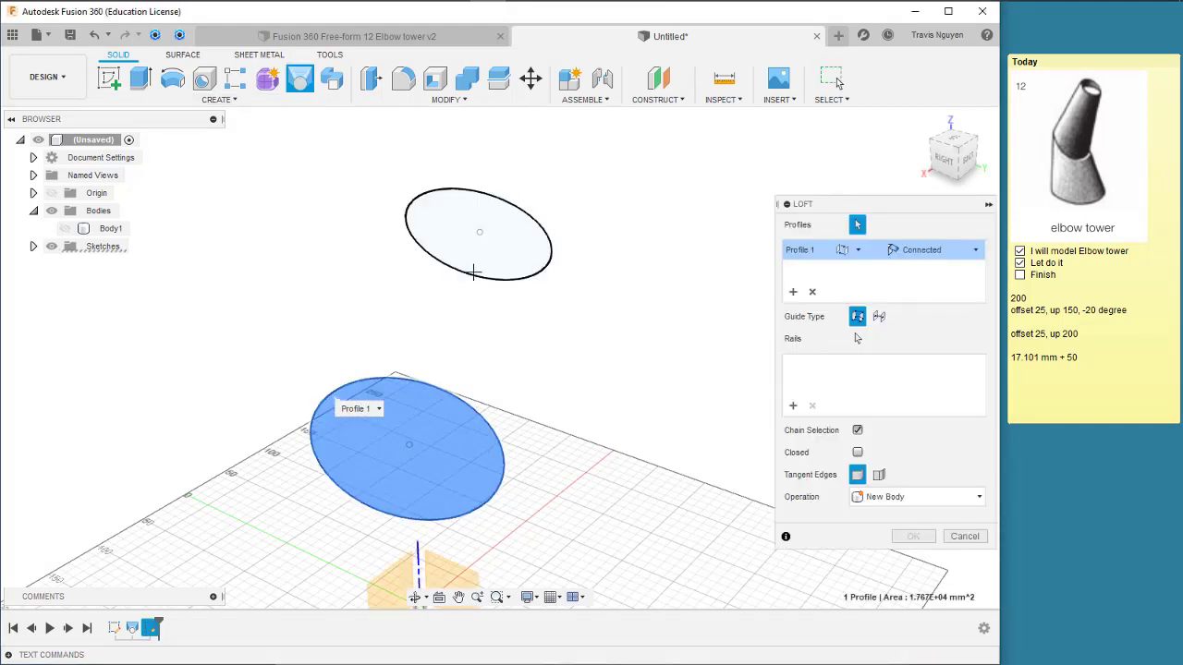
{"action": "left_click", "coordinate": [473, 272]}
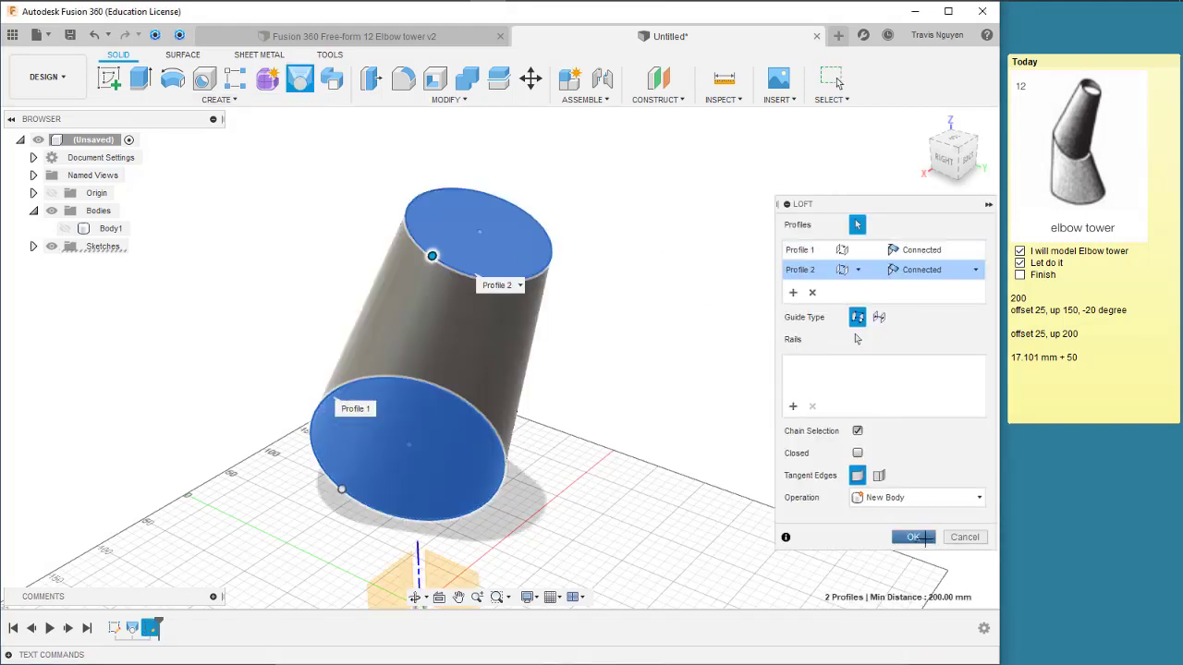
{"action": "left_click", "coordinate": [912, 537]}
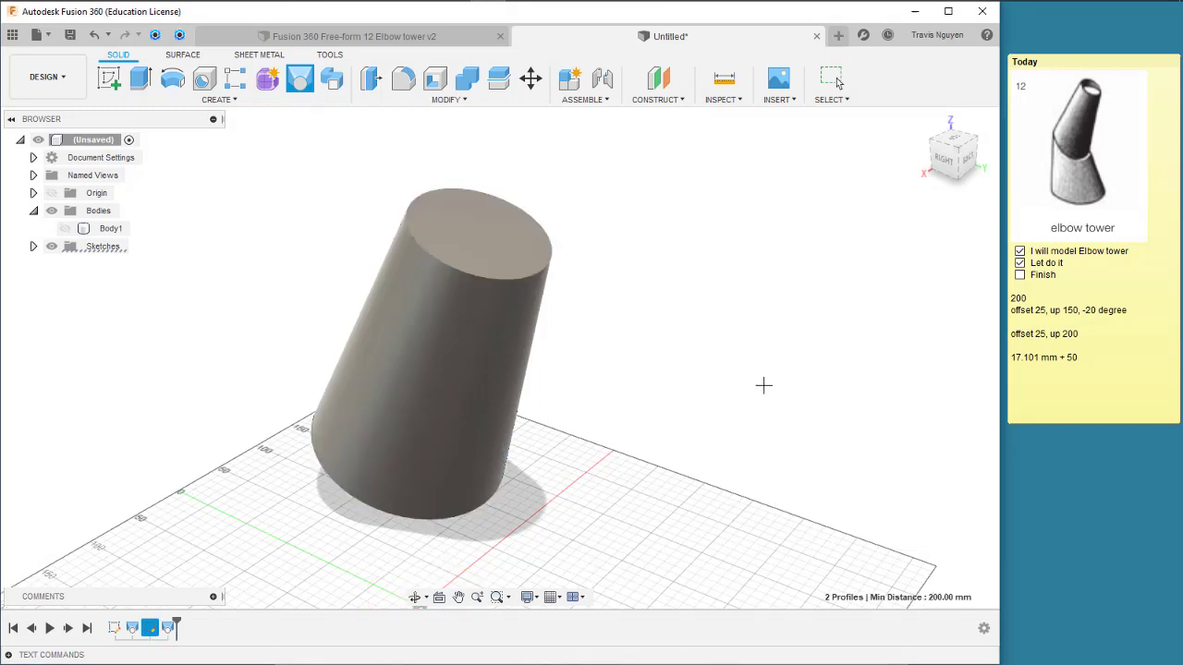
{"action": "left_click", "coordinate": [65, 229]}
Hide Body1 and Body2, leaving only Sketch2's two circles visible.
{"action": "scroll", "coordinate": [824, 387], "scroll_direction": "down", "scroll_amount": 2}
{"action": "mouse_move", "coordinate": [772, 385]}
{"action": "middle_mouse_down", "text": "shift"}
{"action": "mouse_move", "coordinate": [758, 382]}
{"action": "mouse_move", "coordinate": [748, 352]}
{"action": "middle_mouse_up", "text": "shift"}
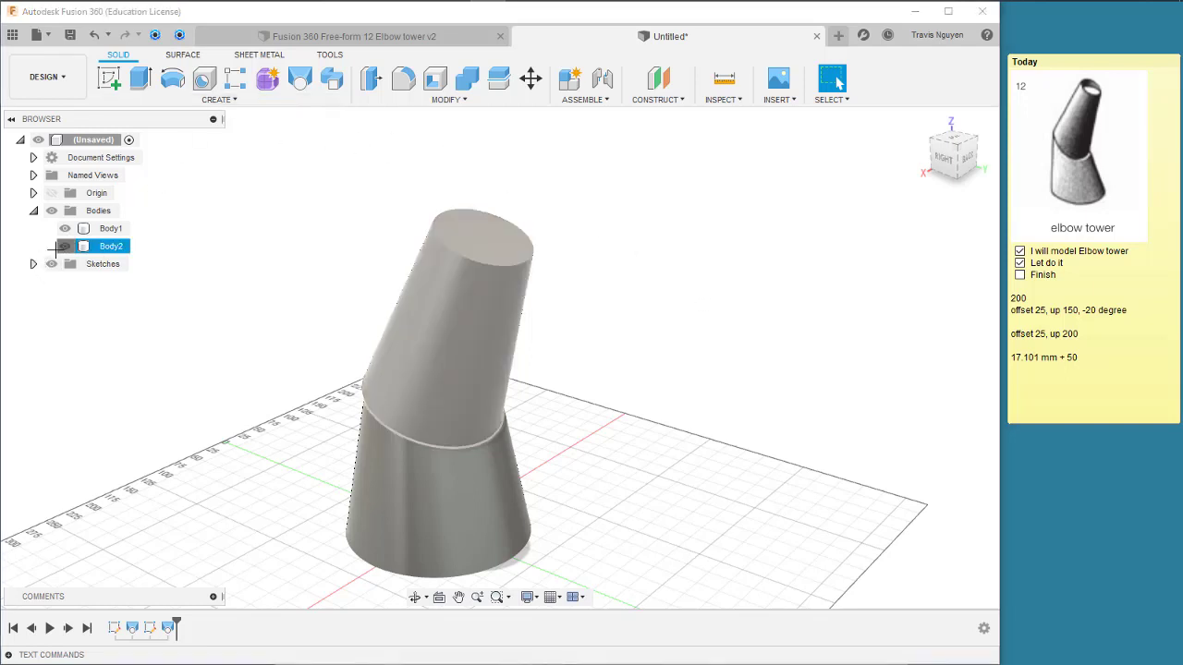
{"action": "left_click", "coordinate": [65, 245]}
{"action": "left_click", "coordinate": [64, 246]}
{"action": "left_click", "coordinate": [65, 229]}
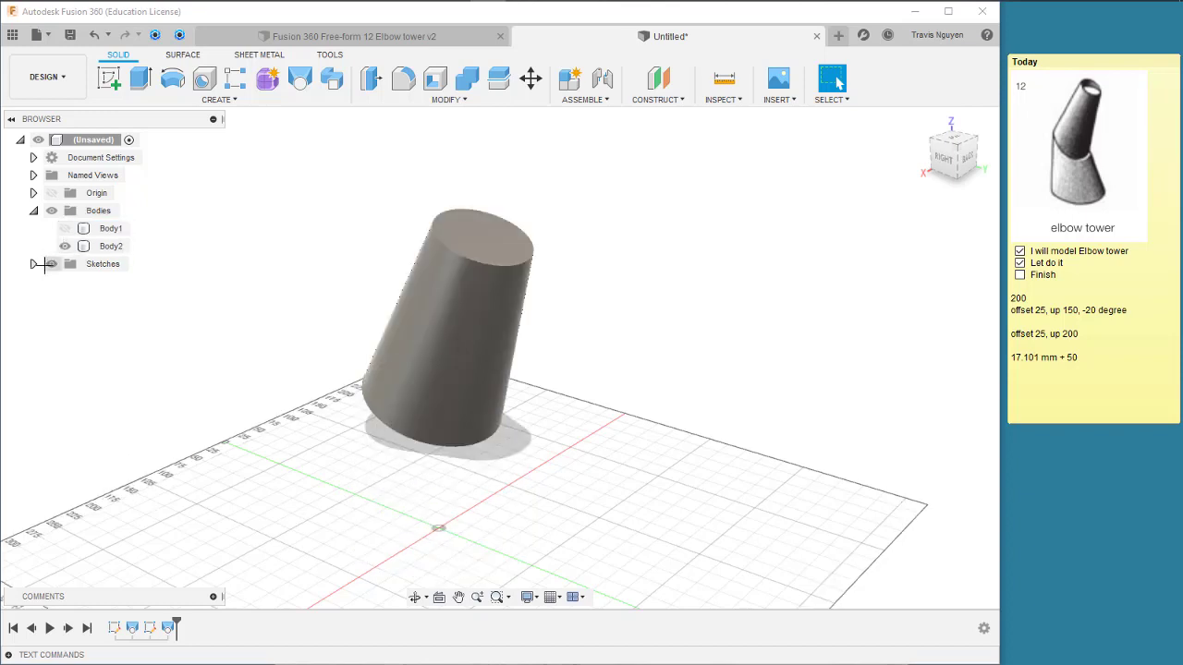
{"action": "left_click", "coordinate": [33, 265]}
{"action": "left_click", "coordinate": [65, 298]}
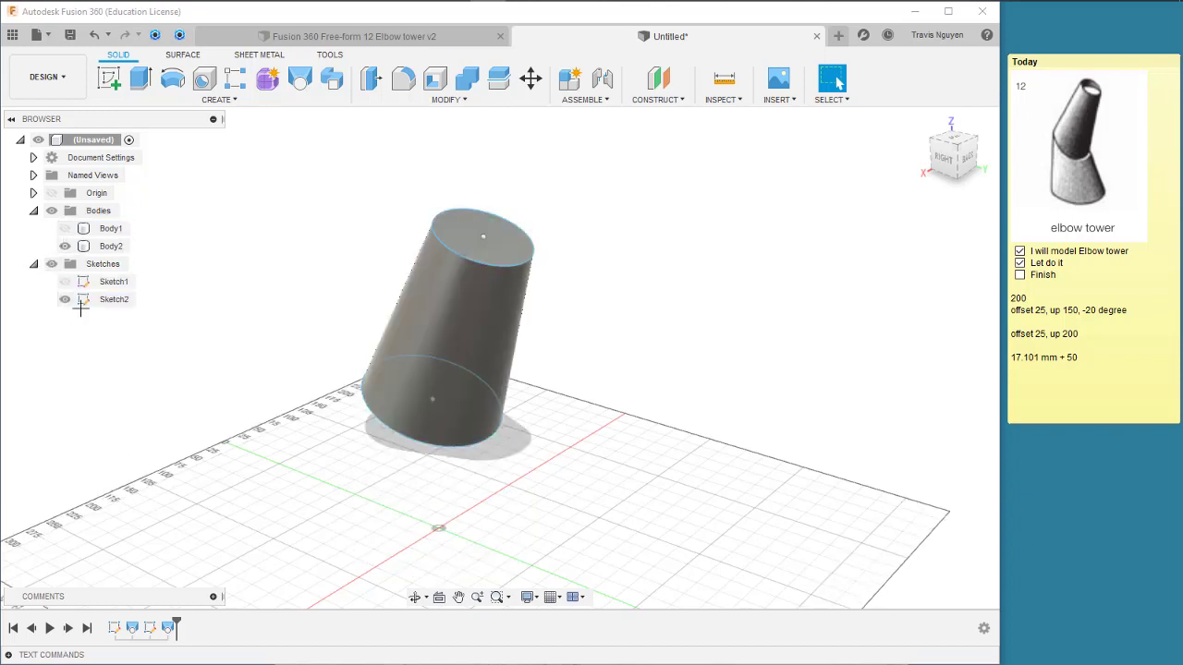
{"action": "left_click", "coordinate": [64, 246]}
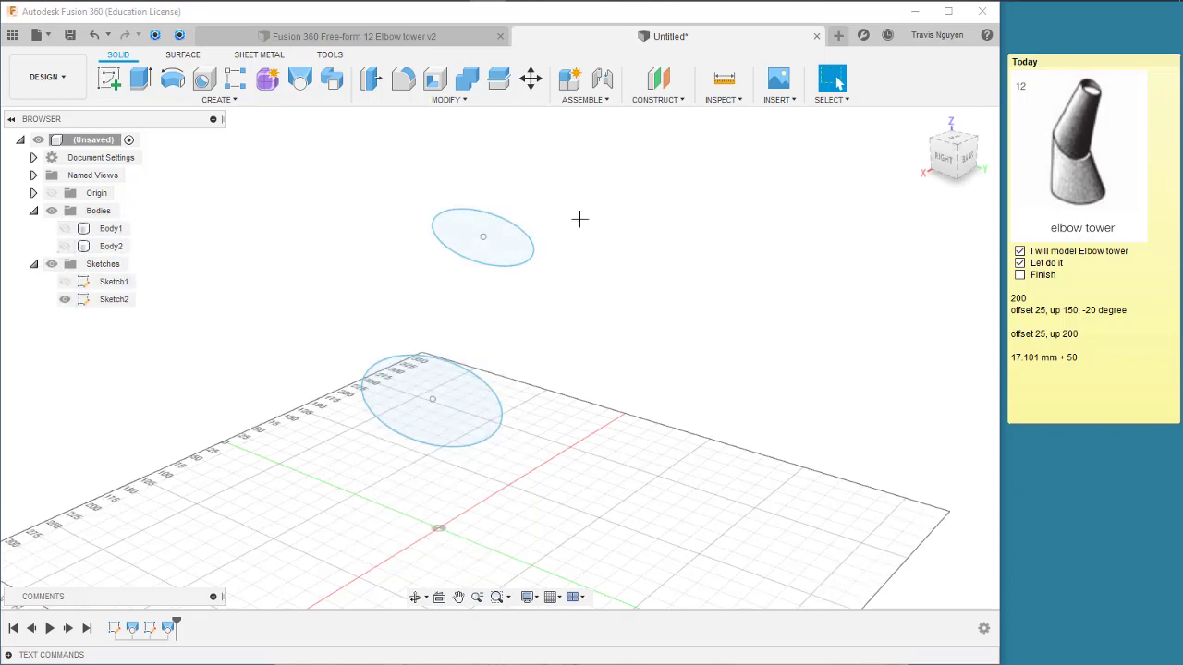
{"action": "double_click", "coordinate": [116, 298]}
Edit Sketch2 and tilt the upper ellipse -20°, then undo the tilt.
{"action": "key", "text": "Return"}
{"action": "right_click", "coordinate": [115, 299]}
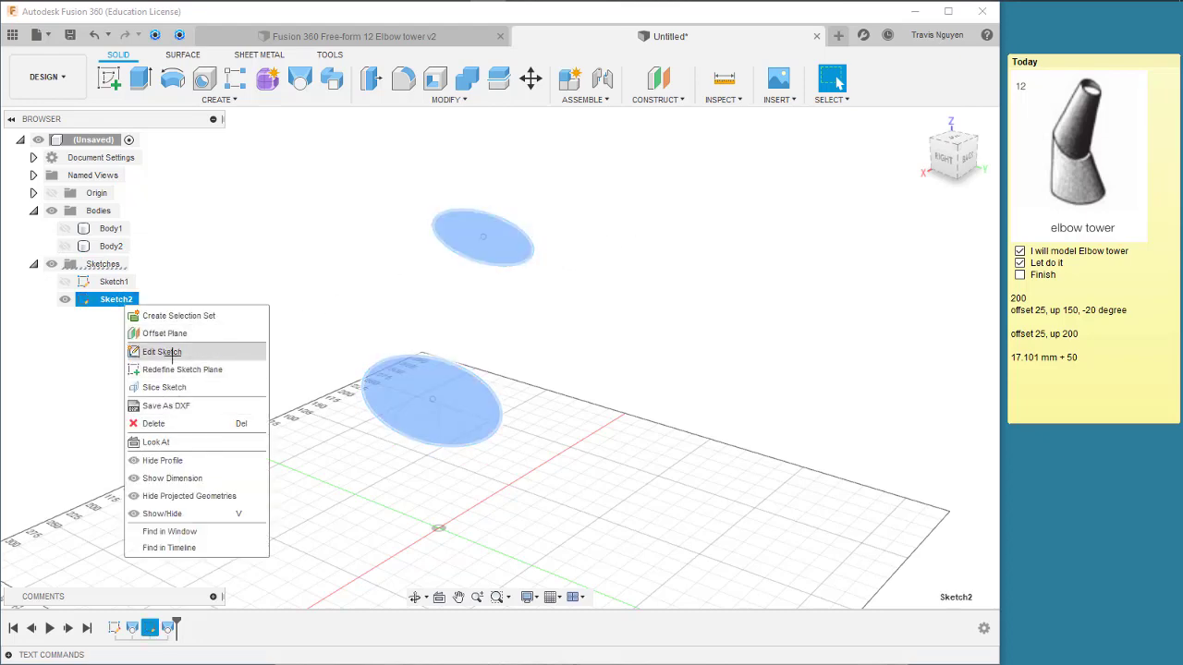
{"action": "left_click", "coordinate": [164, 348]}
{"action": "mouse_move", "coordinate": [673, 330]}
{"action": "middle_mouse_down", "text": "shift"}
{"action": "mouse_move", "coordinate": [747, 246]}
{"action": "mouse_move", "coordinate": [732, 270]}
{"action": "middle_mouse_up", "text": "shift"}
{"action": "left_click", "coordinate": [503, 199]}
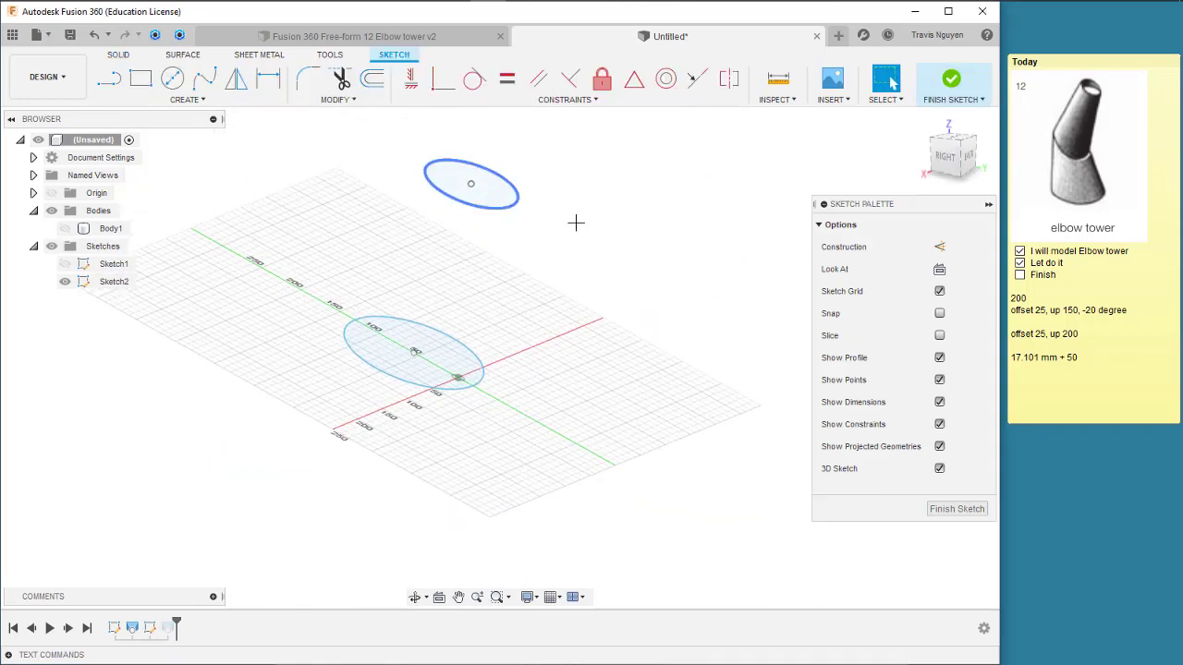
{"action": "key", "text": "m"}
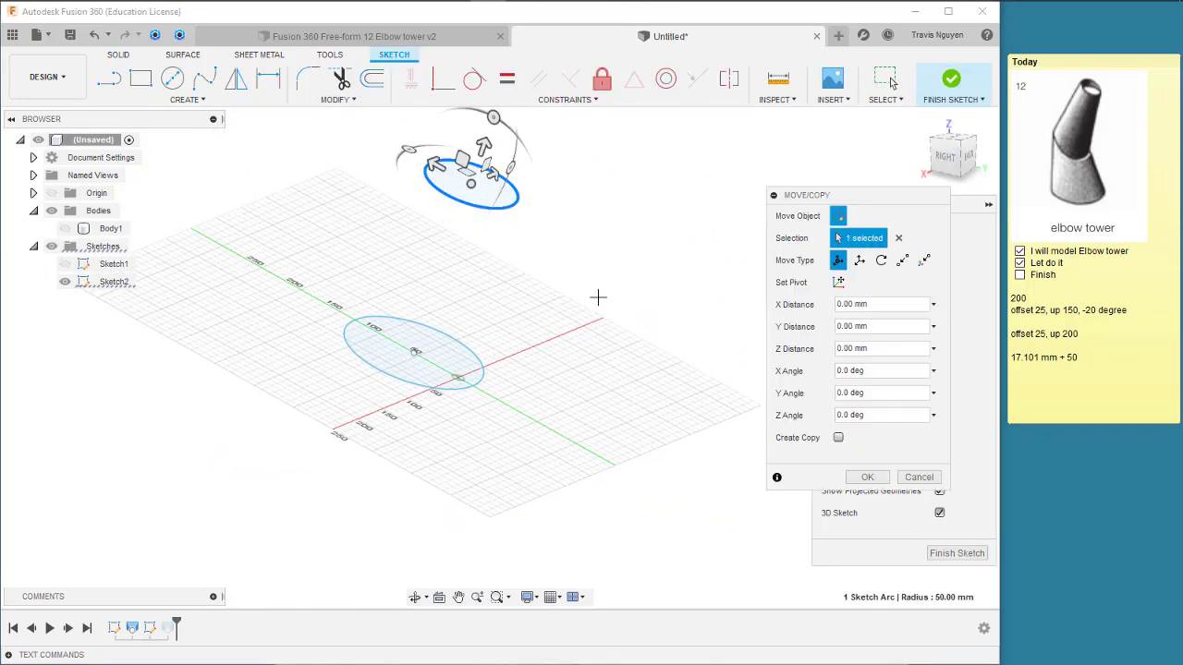
{"action": "mouse_move", "coordinate": [599, 309]}
{"action": "middle_mouse_down"}
{"action": "mouse_move", "coordinate": [635, 339]}
{"action": "mouse_move", "coordinate": [576, 298]}
{"action": "middle_mouse_up"}
{"action": "left_click_drag", "start_coordinate": [502, 177], "coordinate": [483, 174]}
{"action": "type", "text": "-20"}
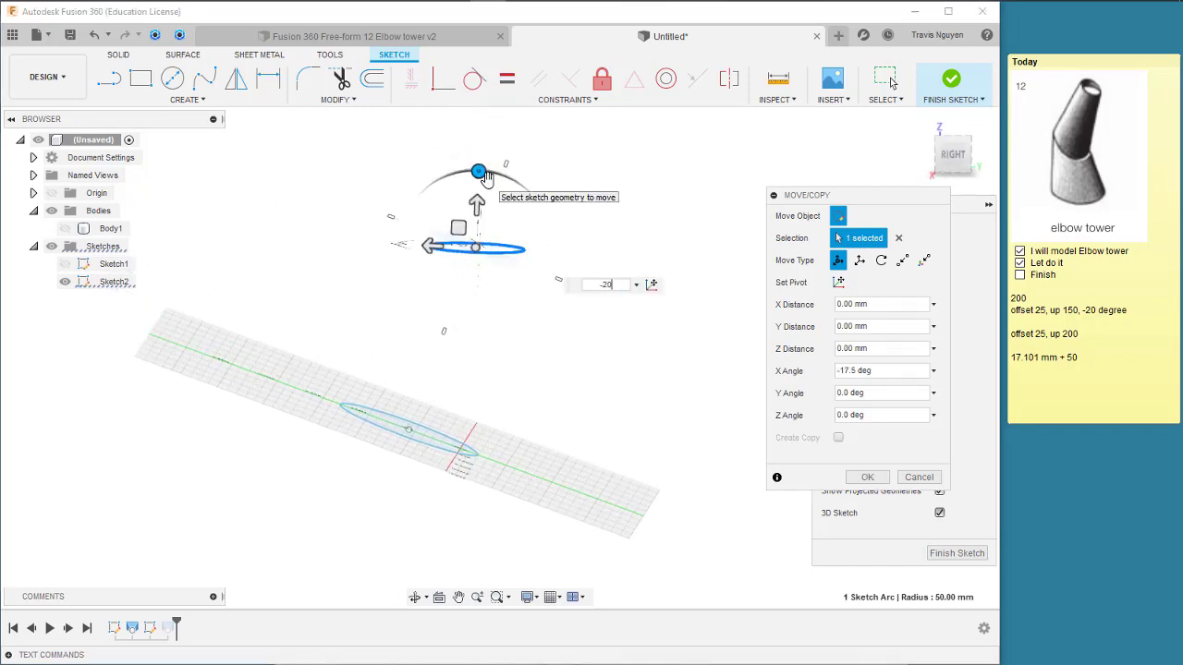
{"action": "key", "text": "Return"}
{"action": "key", "text": "Return"}
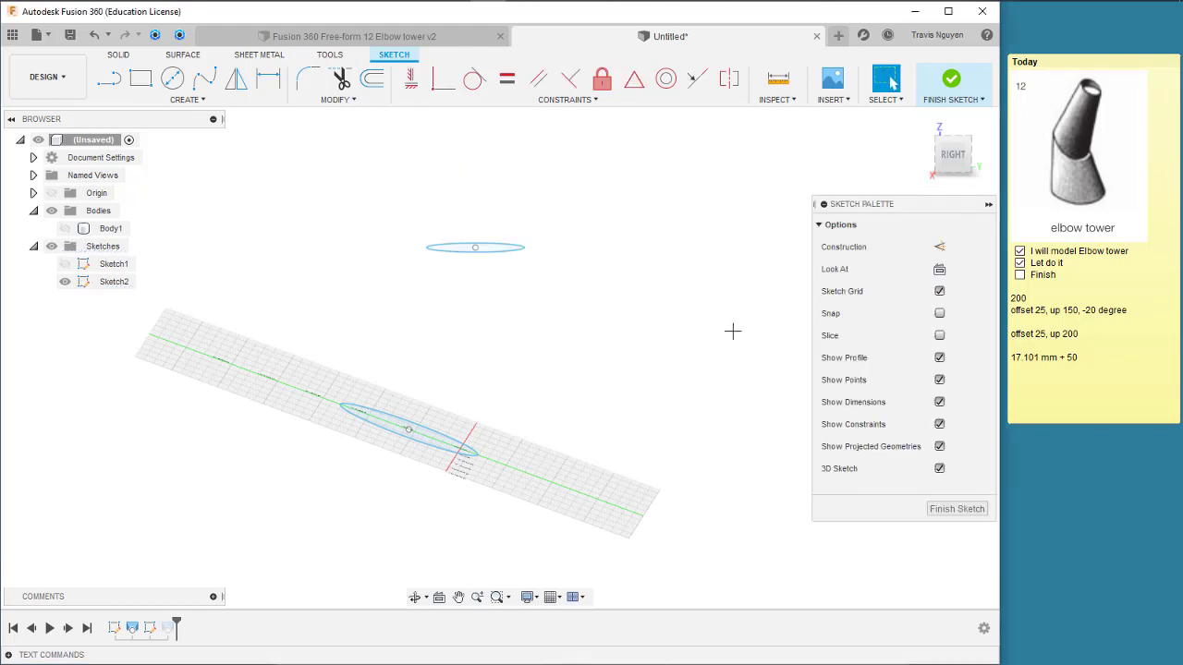
{"action": "key", "text": "ctrl+z"}
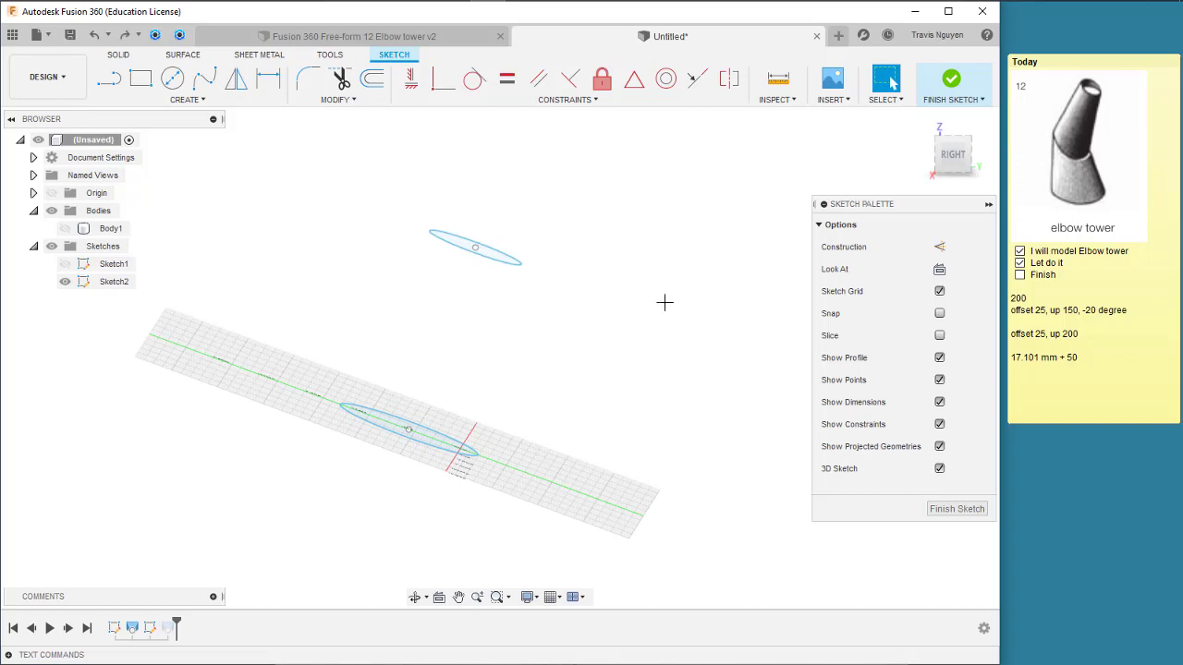
Copy the upper ellipse rotated -20° about the X axis.
{"action": "mouse_move", "coordinate": [528, 278]}
{"action": "middle_mouse_down", "text": "shift"}
{"action": "mouse_move", "coordinate": [518, 346]}
{"action": "mouse_move", "coordinate": [514, 301]}
{"action": "middle_mouse_up", "text": "shift"}
{"action": "left_click", "coordinate": [515, 301]}
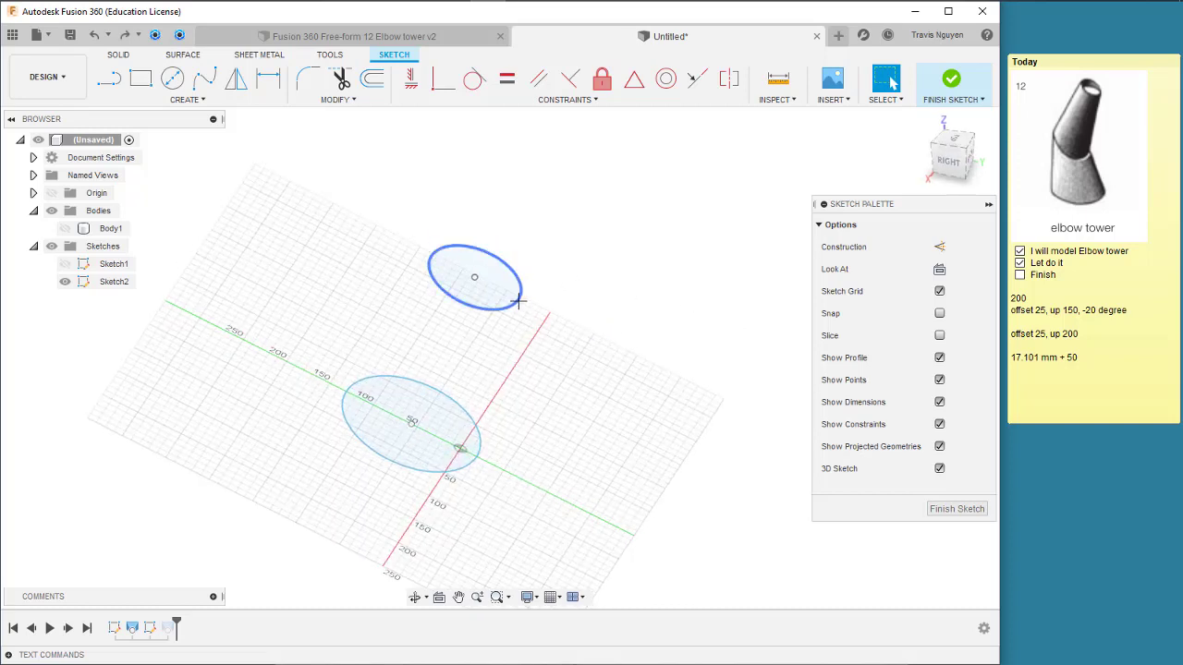
{"action": "key", "text": "m"}
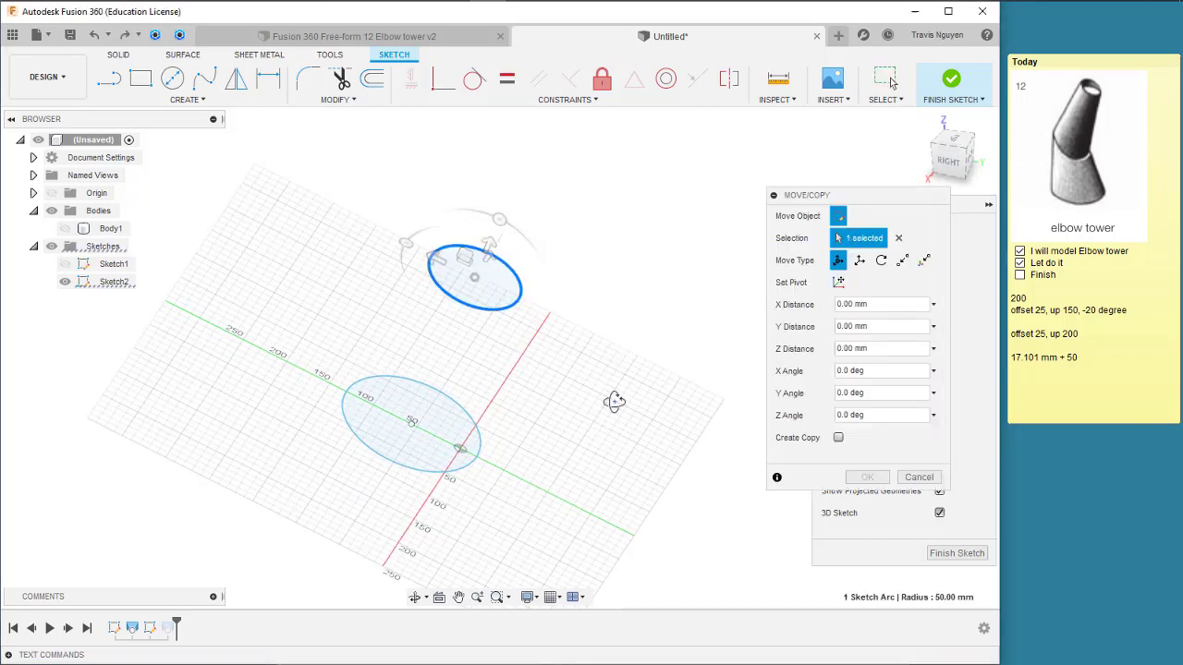
{"action": "mouse_move", "coordinate": [612, 401]}
{"action": "middle_mouse_down", "text": "shift"}
{"action": "mouse_move", "coordinate": [629, 384]}
{"action": "mouse_move", "coordinate": [579, 249]}
{"action": "middle_mouse_up", "text": "shift"}
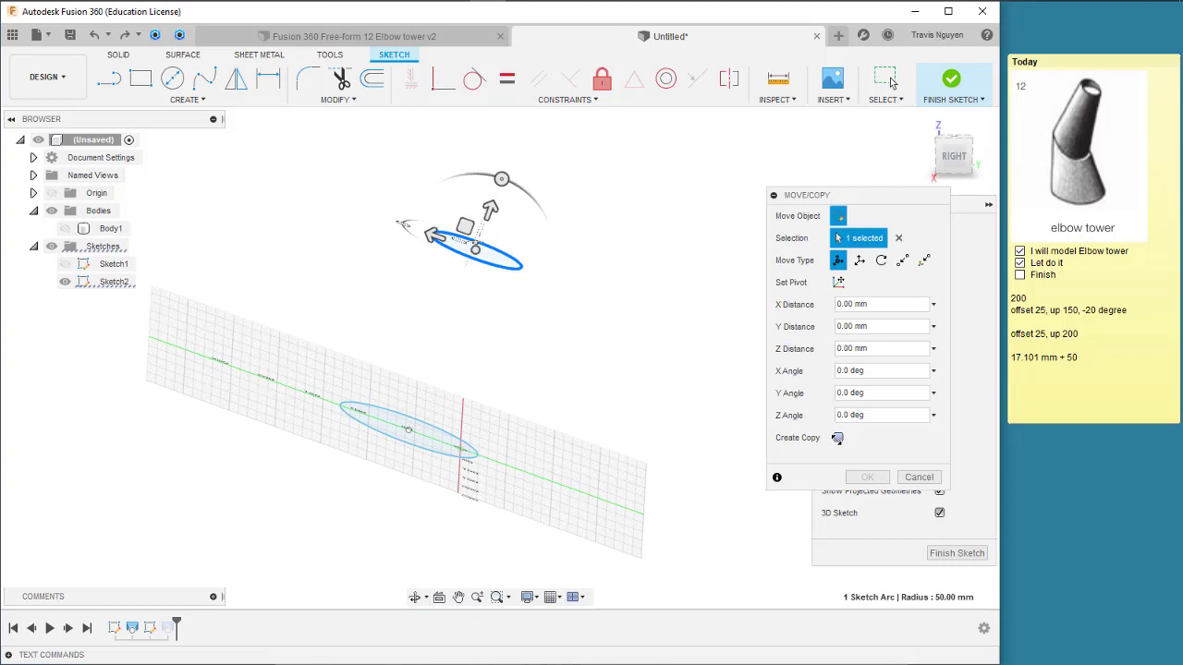
{"action": "left_click", "coordinate": [839, 438]}
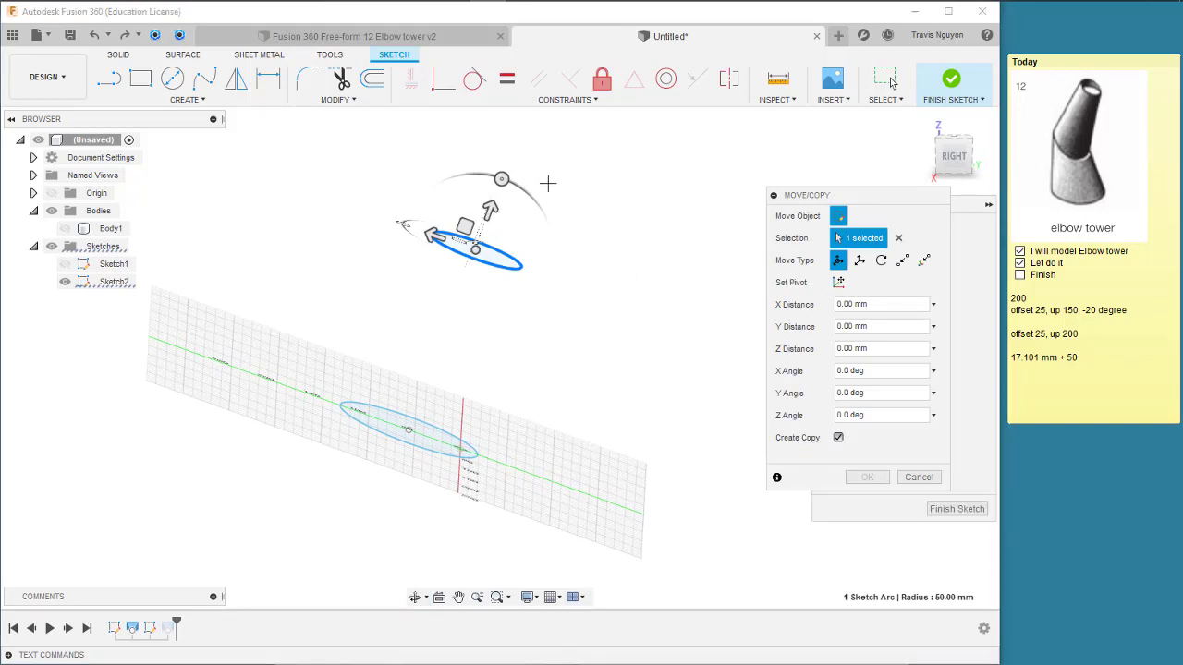
{"action": "left_click_drag", "start_coordinate": [501, 180], "coordinate": [480, 176]}
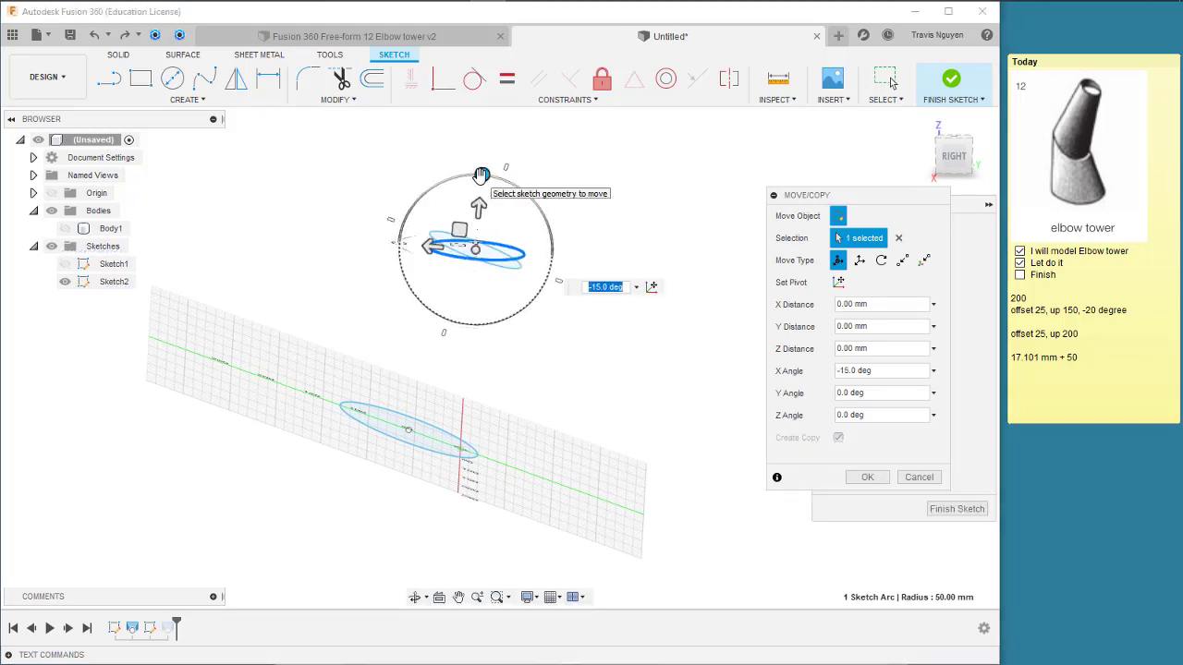
{"action": "key", "text": "Return"}
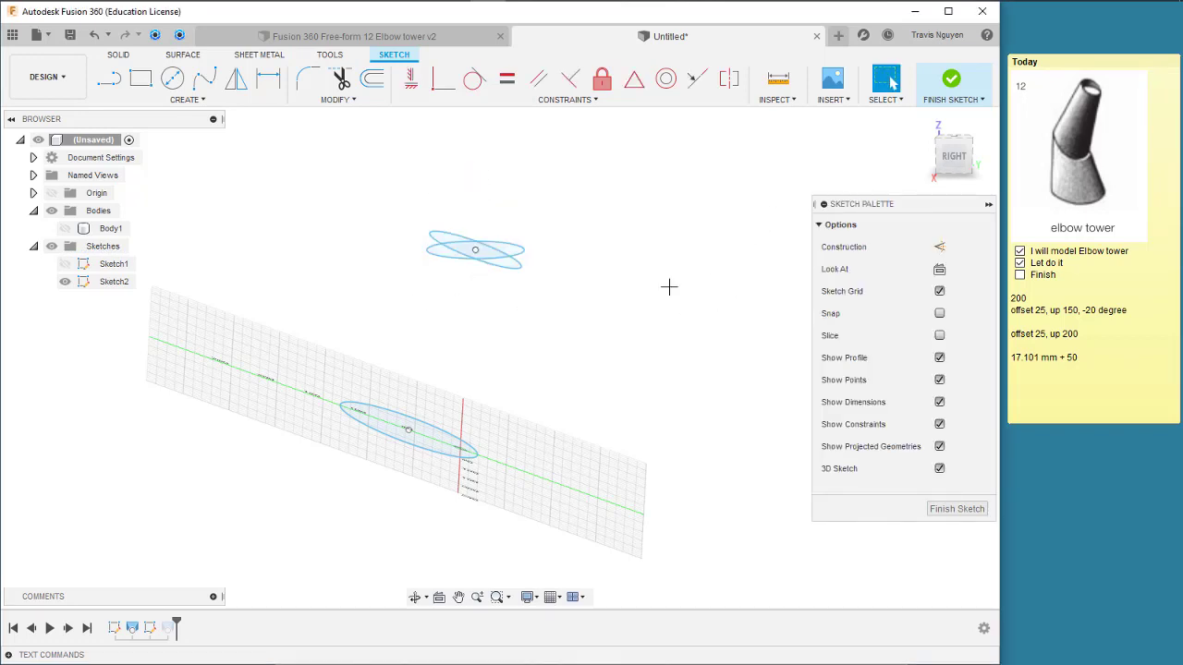
Make the upper ellipse construction geometry and finish the sketch.
{"action": "left_click", "coordinate": [523, 252]}
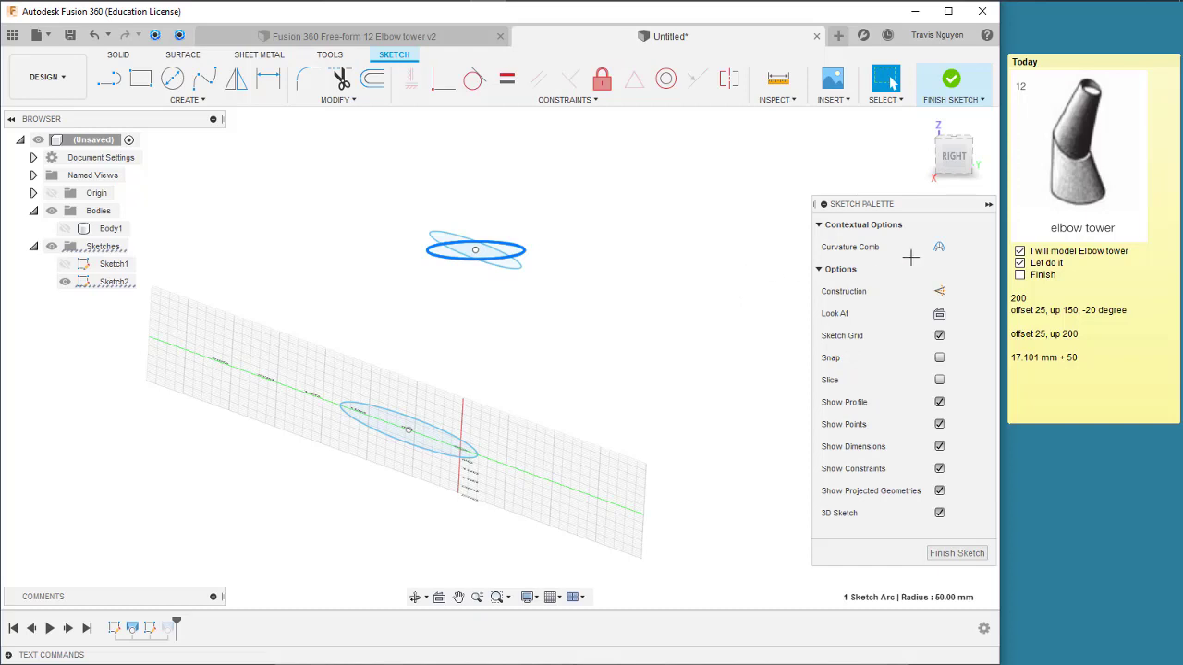
{"action": "left_click", "coordinate": [939, 291]}
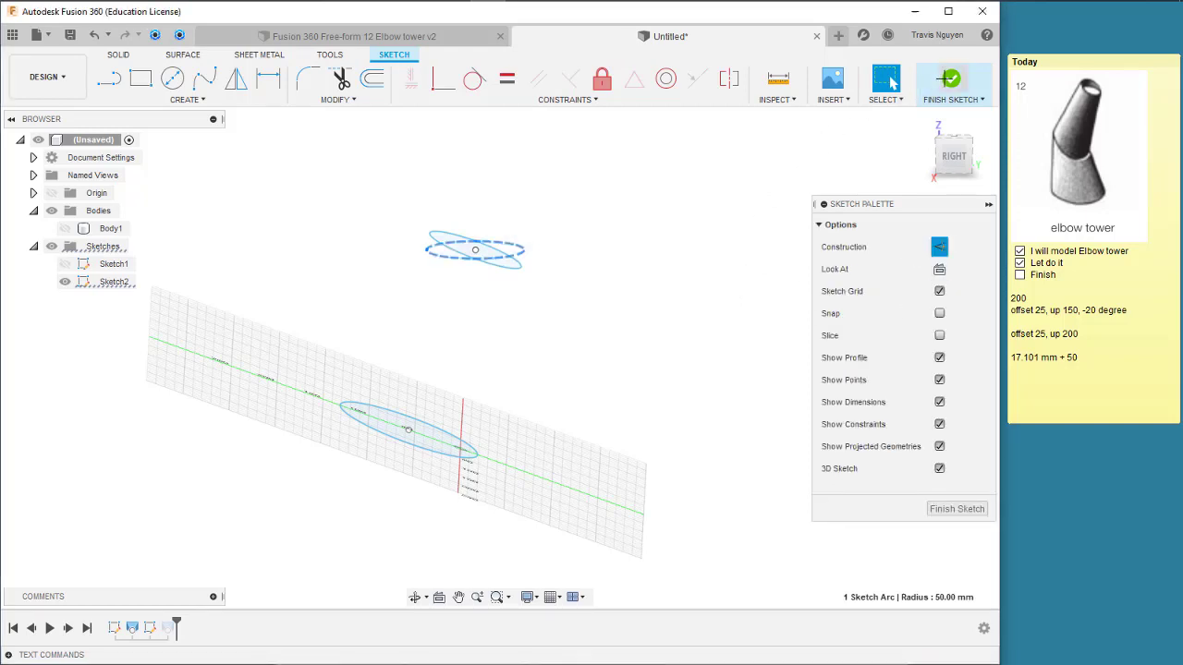
{"action": "left_click", "coordinate": [950, 79]}
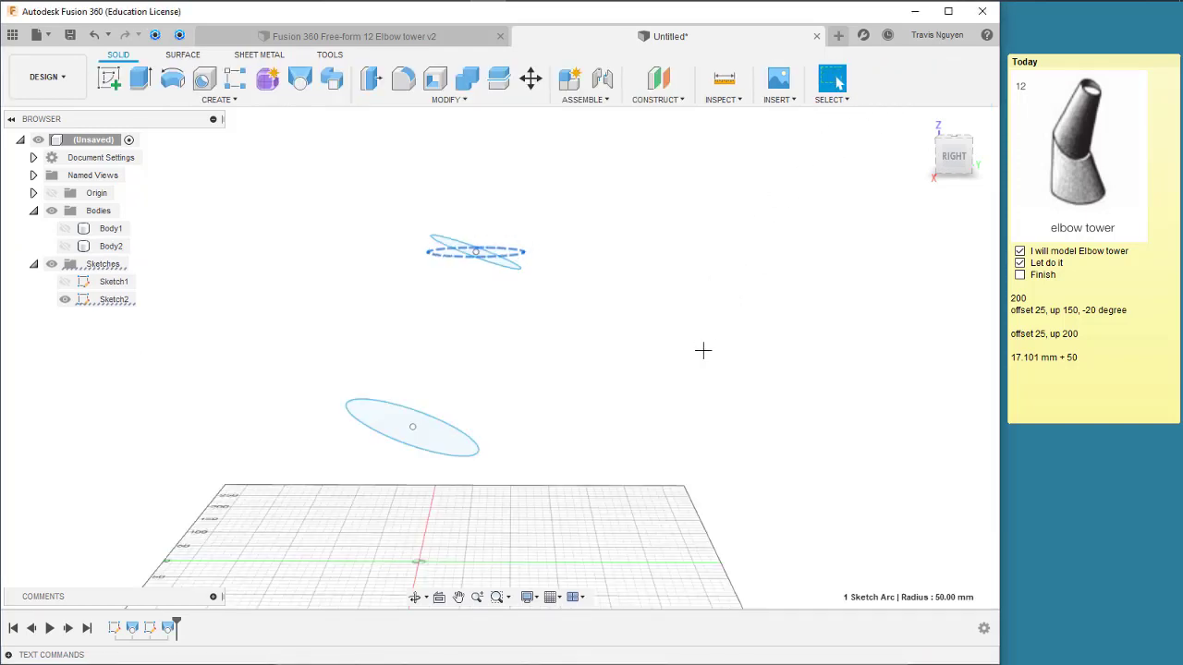
{"action": "middle_click_drag", "start_coordinate": [702, 350], "coordinate": [647, 382], "text": "shift"}
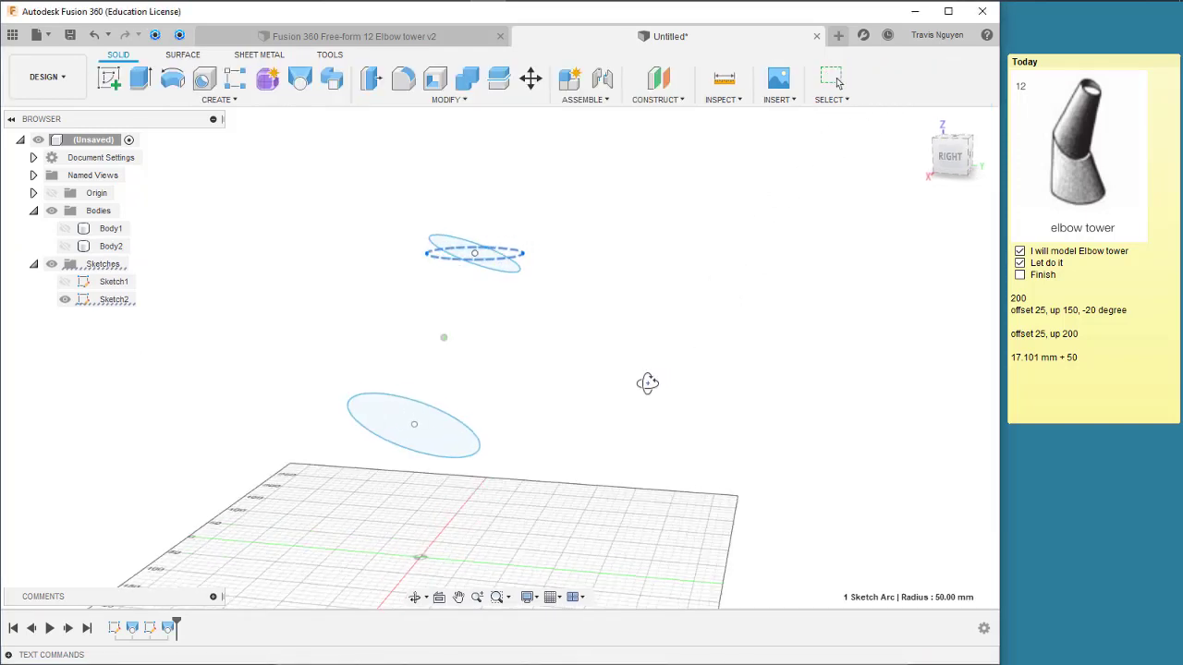
Show the tapered Body2 solid again in the viewport.
{"action": "left_click", "coordinate": [106, 246]}
{"action": "left_click", "coordinate": [65, 246]}
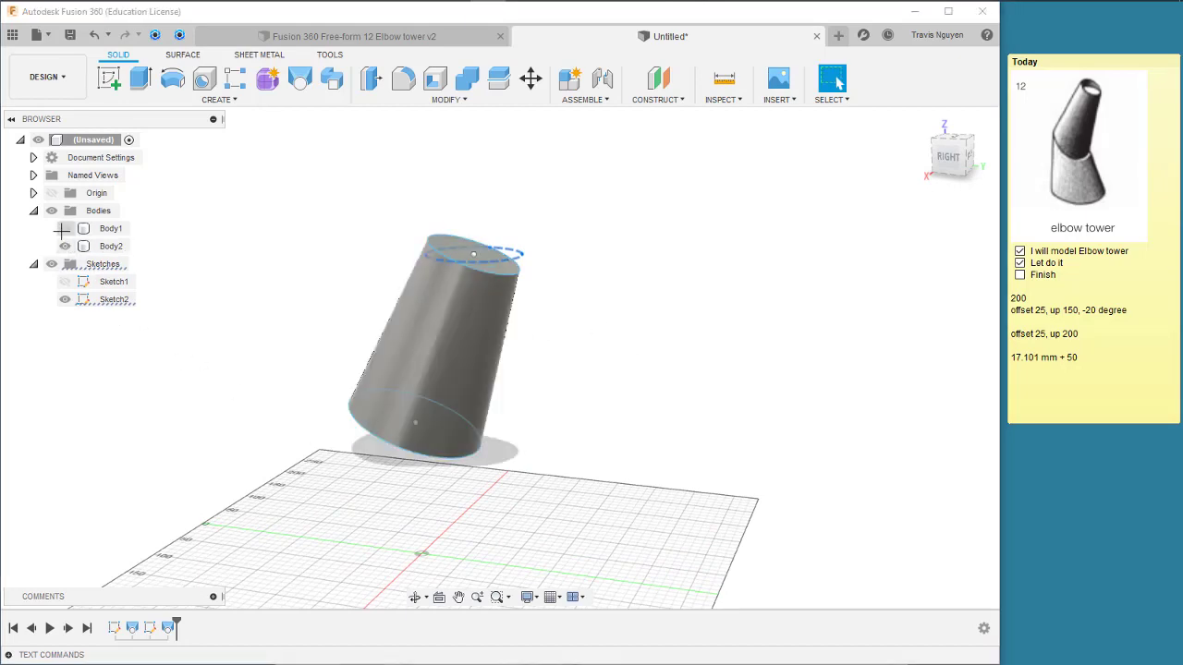
{"action": "left_click", "coordinate": [637, 266]}
{"action": "scroll", "coordinate": [652, 298], "scroll_direction": "up", "scroll_amount": 3}
{"action": "middle_click_drag", "start_coordinate": [691, 333], "coordinate": [680, 422], "text": "shift"}
{"action": "left_click", "coordinate": [665, 73]}
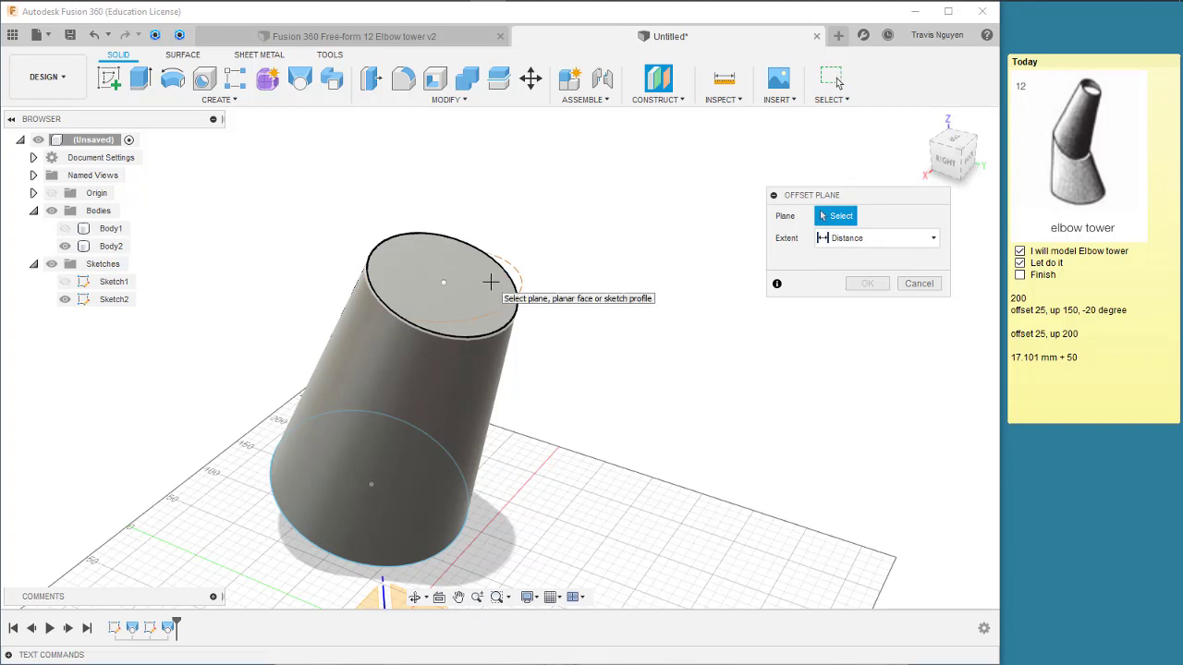
{"action": "left_click", "coordinate": [490, 285]}
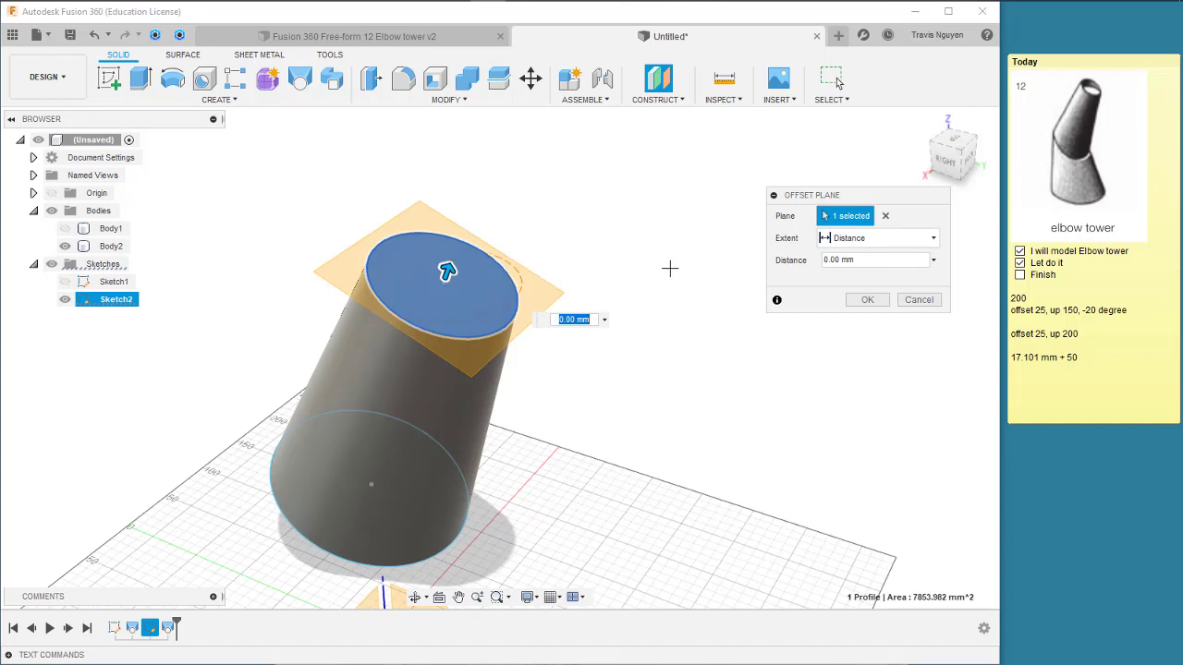
{"action": "key", "text": "Escape"}
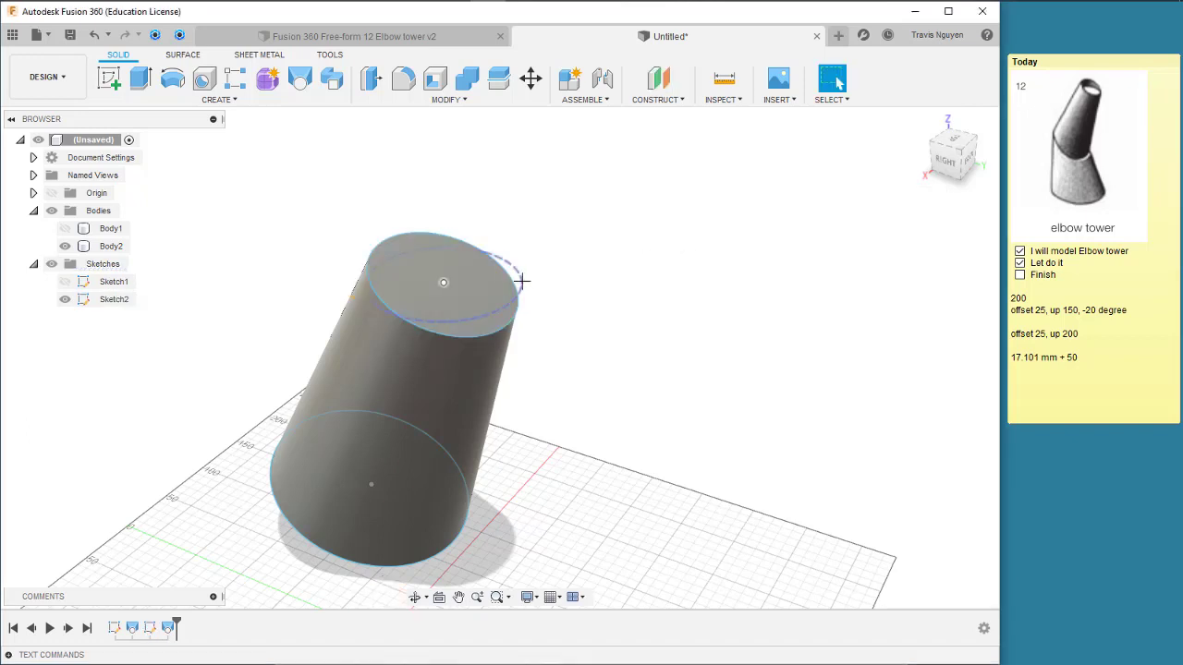
{"action": "left_click", "coordinate": [515, 286]}
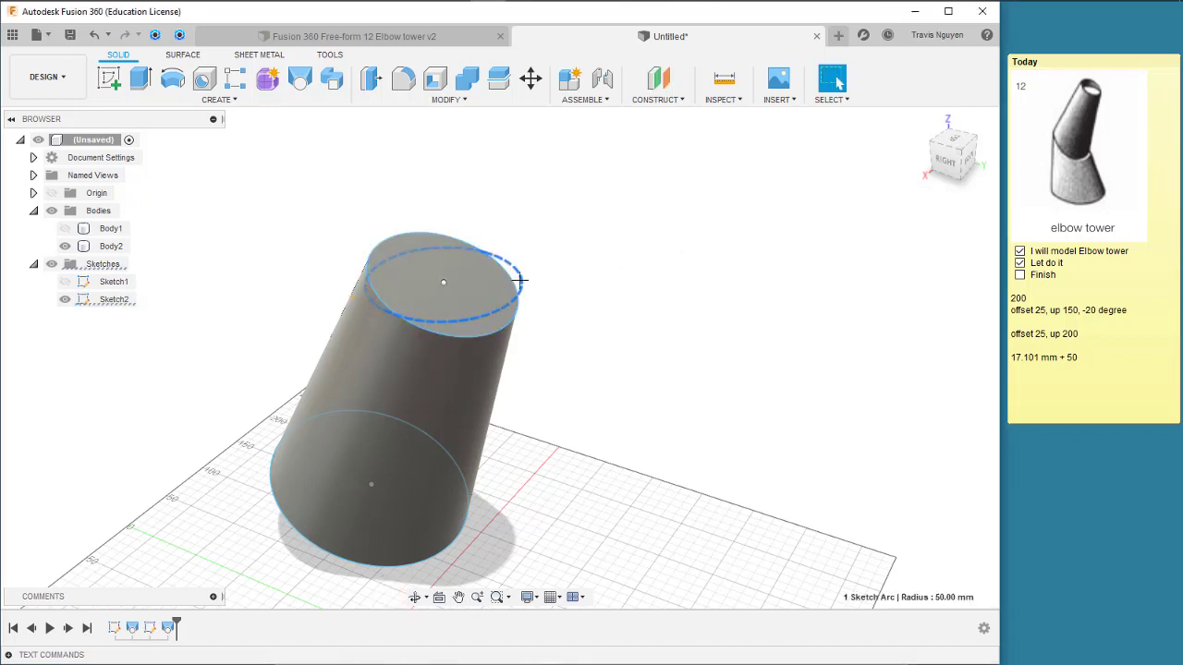
Reopen Sketch2, select its upper ellipse, and finish the sketch.
{"action": "left_click", "coordinate": [127, 301]}
{"action": "right_click", "coordinate": [126, 305]}
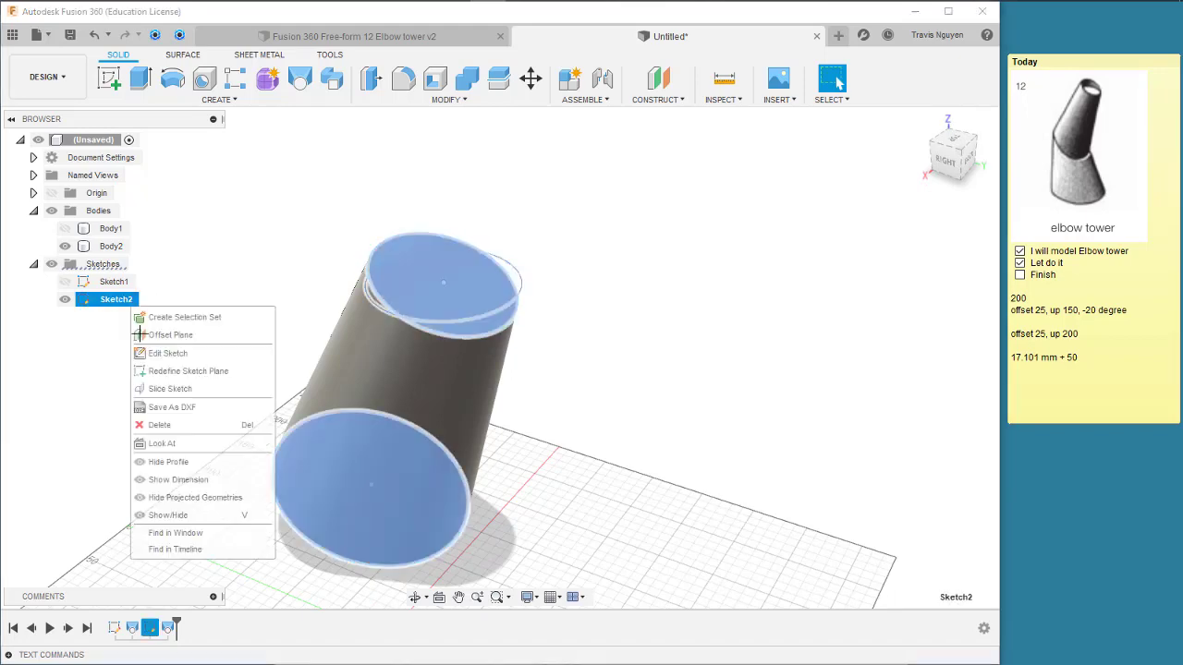
{"action": "left_click", "coordinate": [189, 352]}
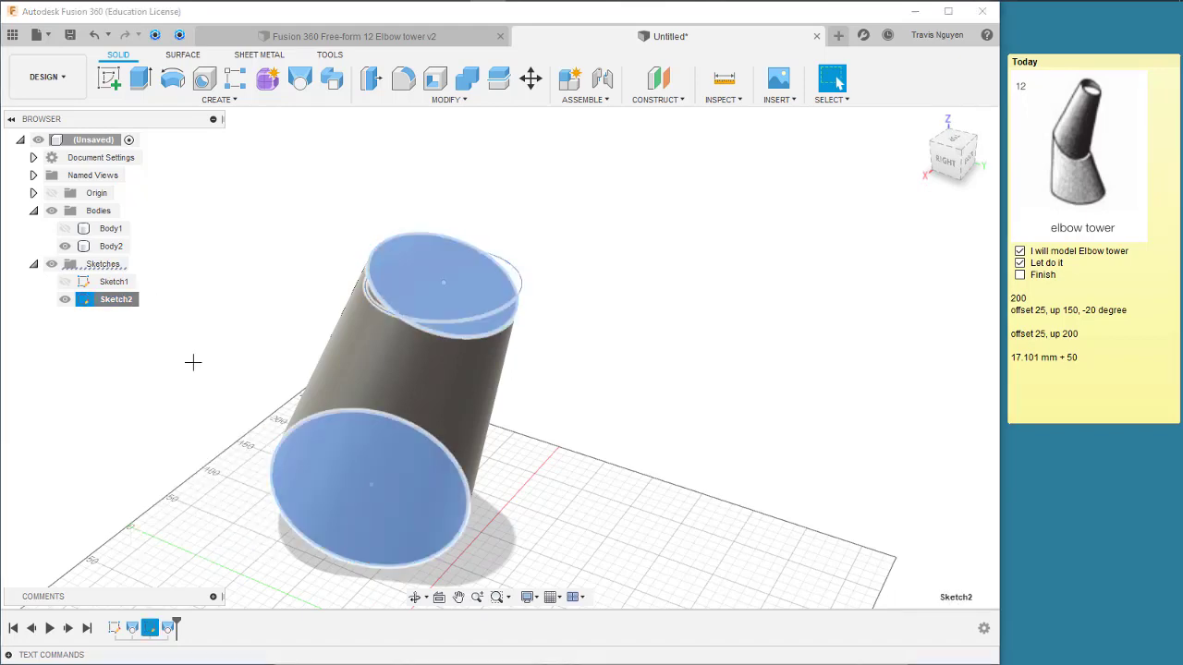
{"action": "mouse_move", "coordinate": [628, 351]}
{"action": "middle_mouse_down", "text": "shift"}
{"action": "mouse_move", "coordinate": [754, 324]}
{"action": "mouse_move", "coordinate": [752, 309]}
{"action": "mouse_move", "coordinate": [647, 462]}
{"action": "middle_mouse_up", "text": "shift"}
{"action": "left_click", "coordinate": [520, 196]}
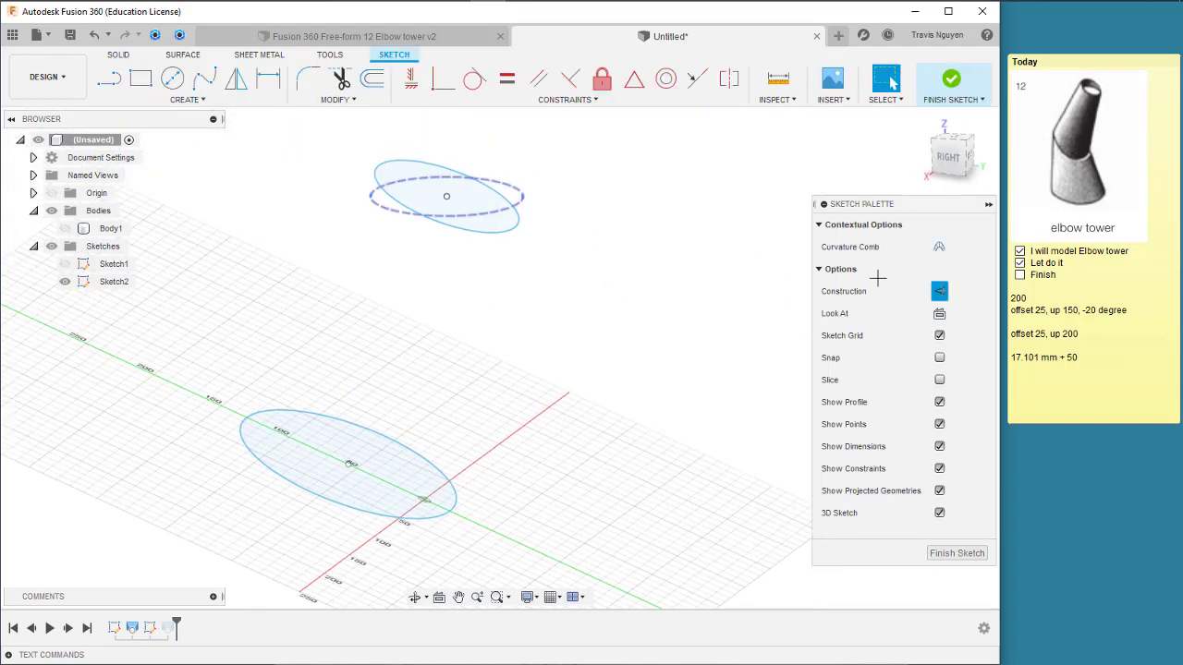
{"action": "left_click", "coordinate": [581, 167]}
{"action": "left_click", "coordinate": [951, 79]}
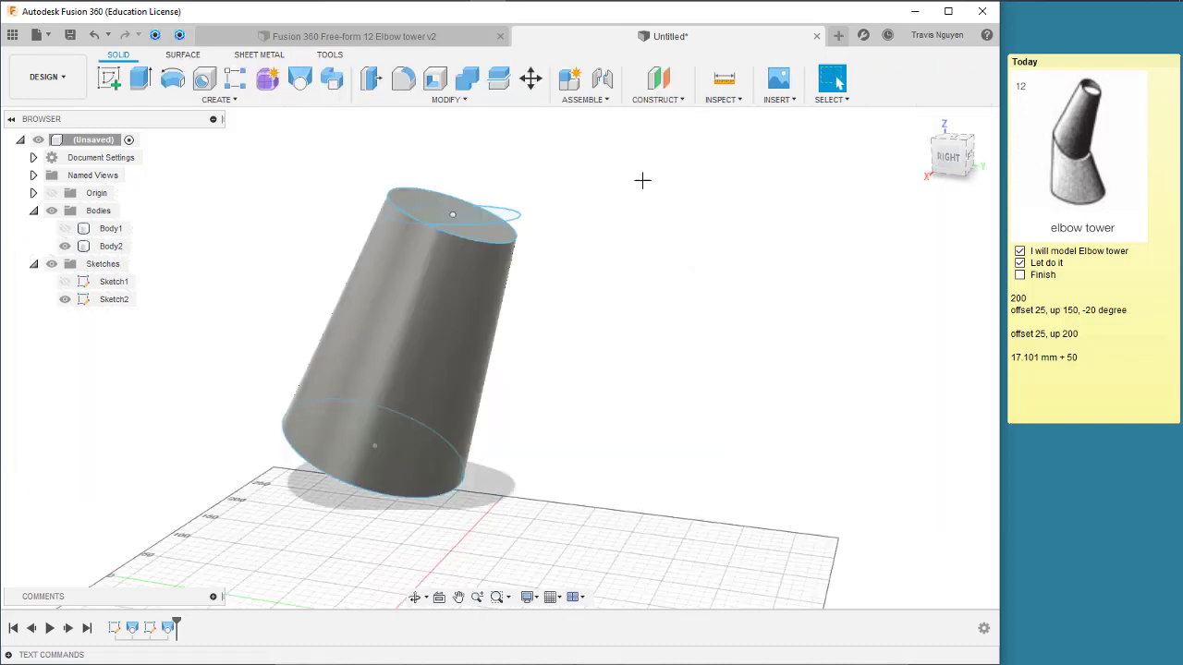
Create an offset construction plane 50 mm above the body's top face.
{"action": "left_click", "coordinate": [661, 63]}
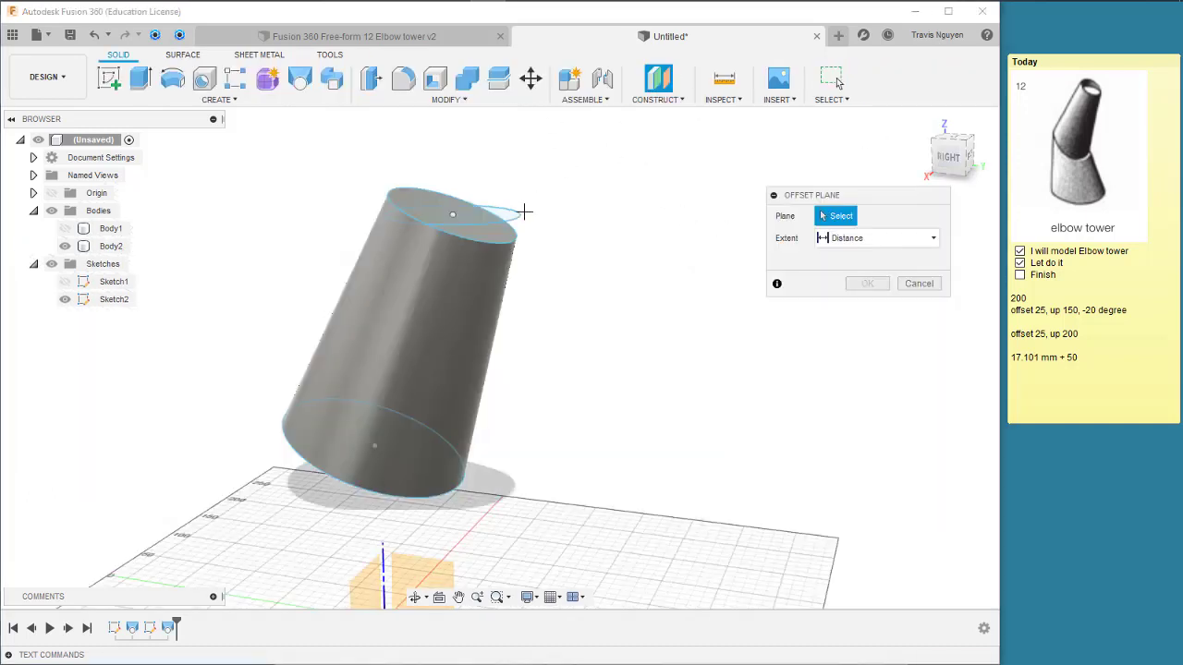
{"action": "left_click", "coordinate": [519, 215]}
{"action": "middle_click_drag", "start_coordinate": [626, 271], "coordinate": [599, 343]}
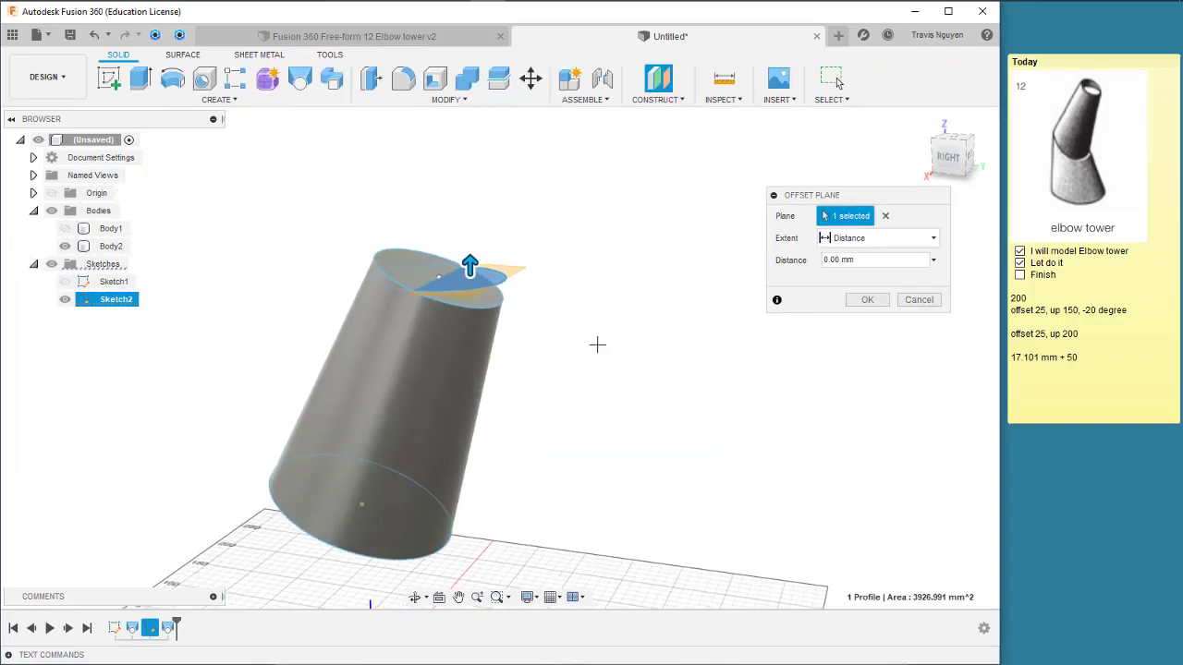
{"action": "left_click_drag", "start_coordinate": [469, 268], "coordinate": [459, 192]}
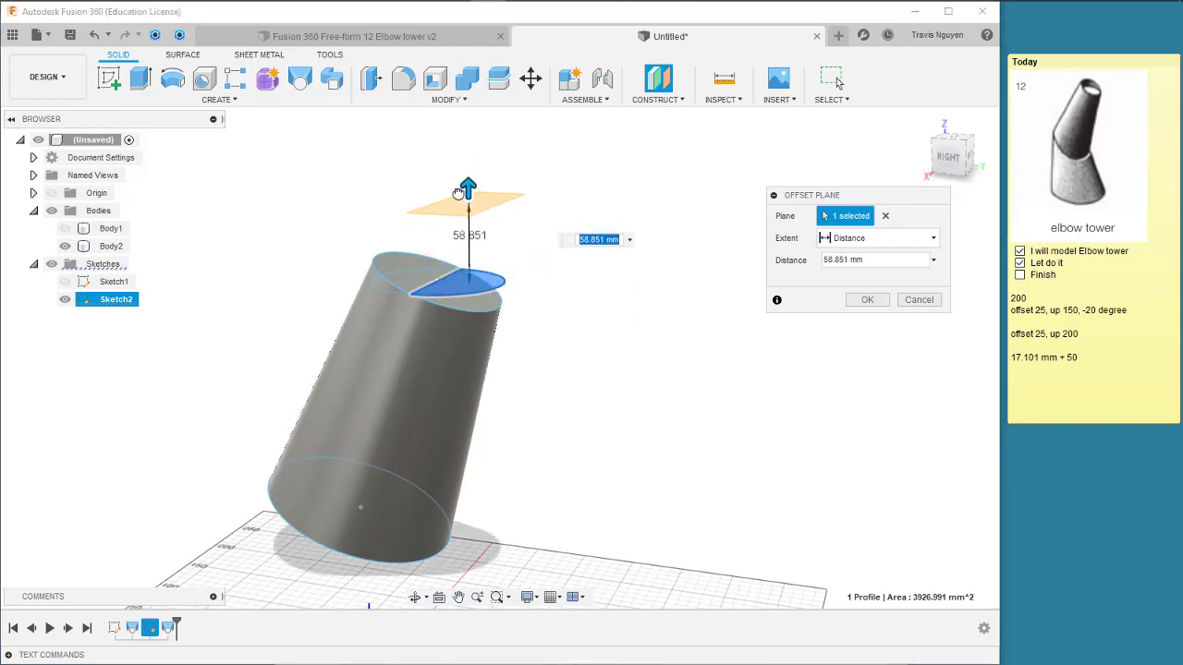
{"action": "key", "text": "Return"}
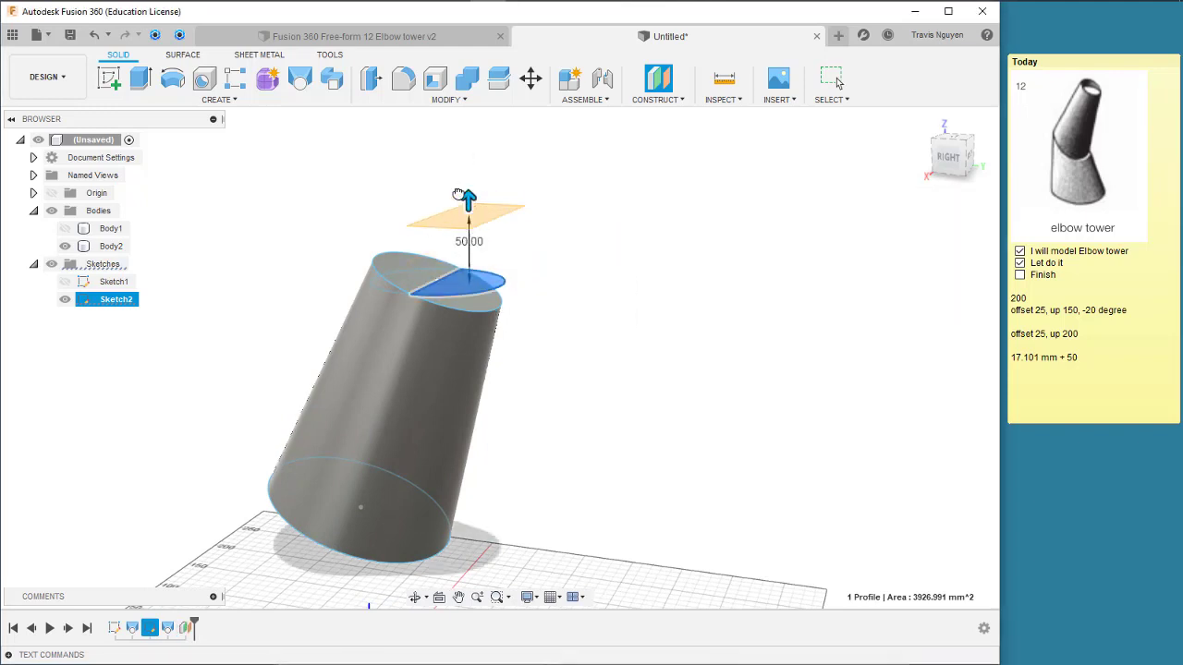
{"action": "scroll", "coordinate": [707, 362], "scroll_direction": "down", "scroll_amount": 3}
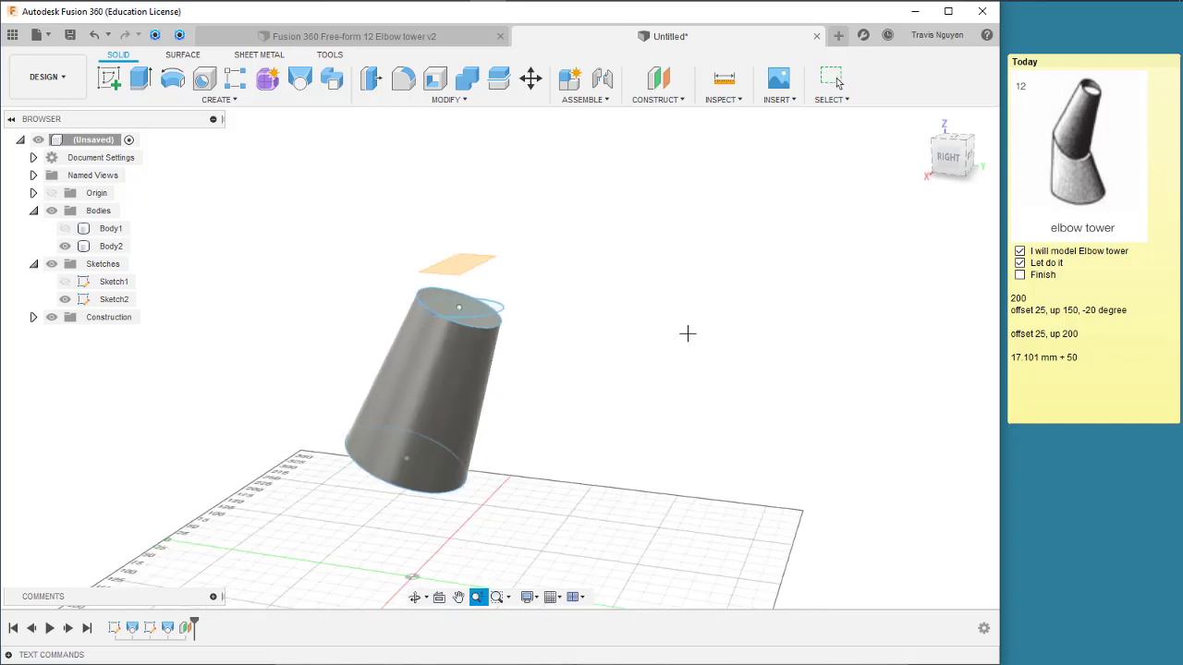
{"action": "middle_click_drag", "start_coordinate": [686, 333], "coordinate": [668, 404], "text": "shift"}
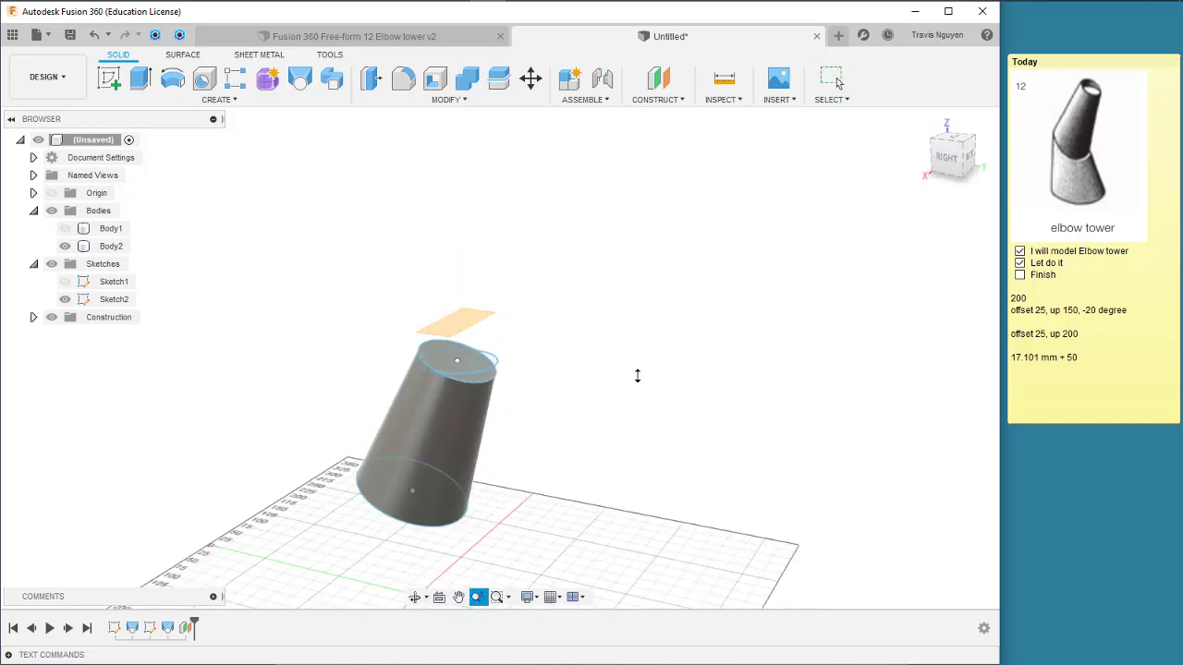
{"action": "scroll", "coordinate": [686, 431], "scroll_direction": "up", "scroll_amount": 1}
{"action": "scroll", "coordinate": [687, 431], "scroll_direction": "up", "scroll_amount": 2}
Start a new sketch (Sketch3) on the 50 mm offset plane.
{"action": "left_click", "coordinate": [218, 99]}
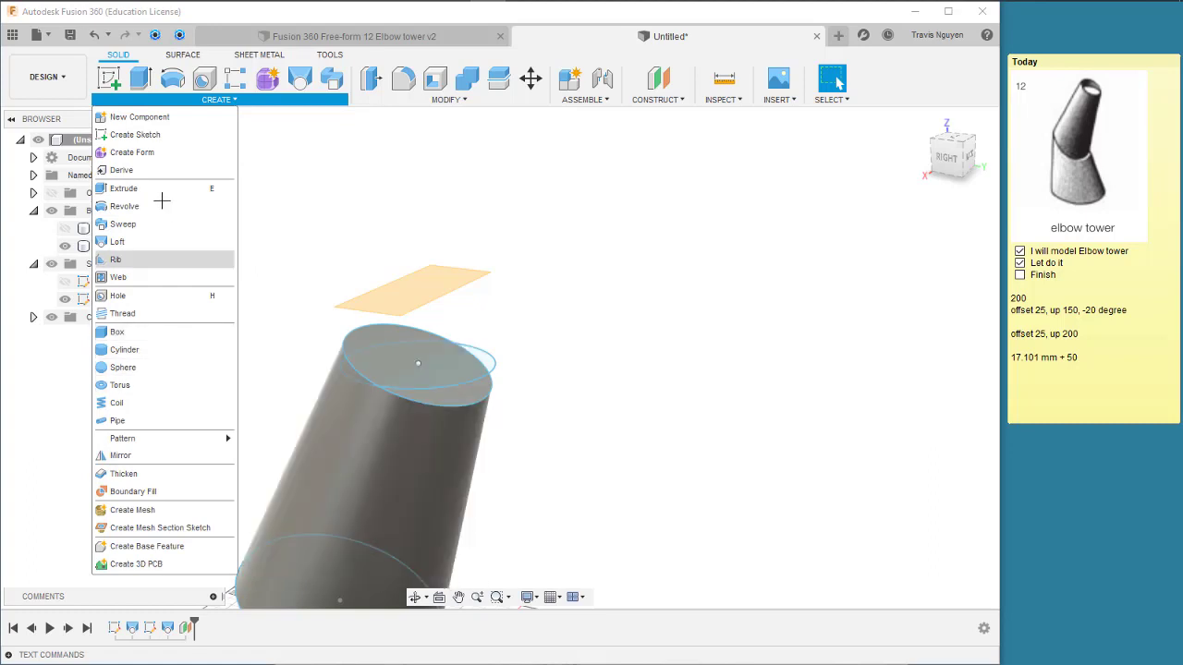
{"action": "left_click", "coordinate": [108, 78]}
{"action": "left_click", "coordinate": [456, 279]}
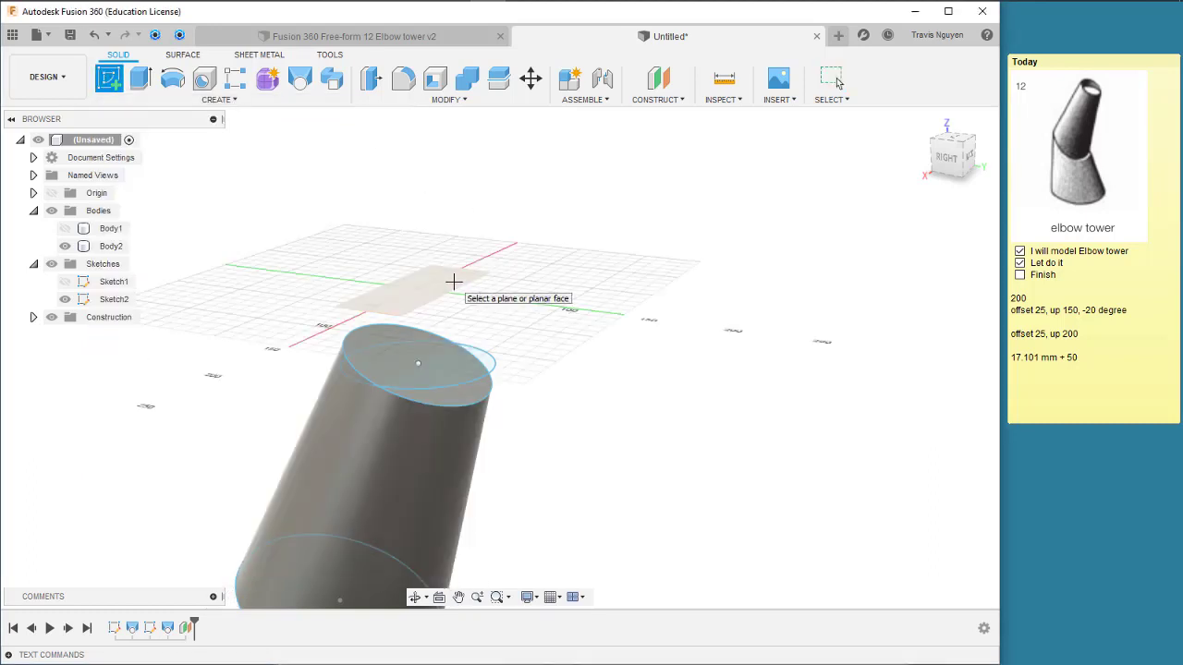
{"action": "left_click", "coordinate": [456, 279]}
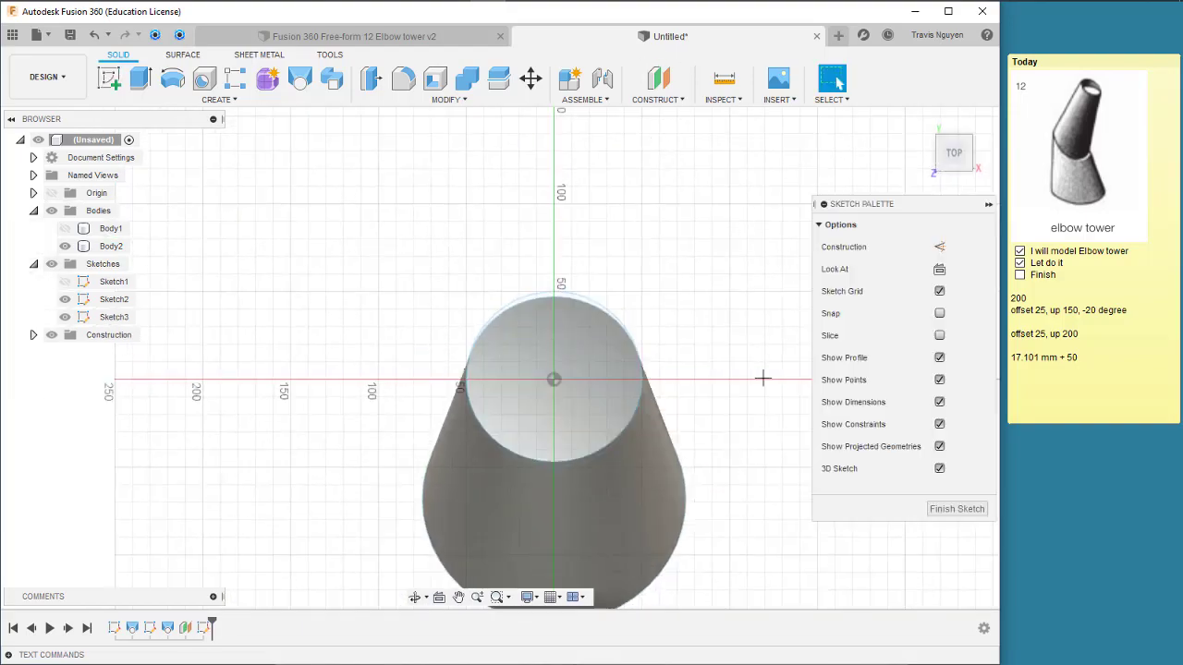
{"action": "mouse_move", "coordinate": [749, 370]}
{"action": "middle_mouse_down", "text": "shift"}
{"action": "mouse_move", "coordinate": [805, 357]}
{"action": "mouse_move", "coordinate": [850, 395]}
{"action": "mouse_move", "coordinate": [752, 398]}
{"action": "mouse_move", "coordinate": [782, 364]}
{"action": "mouse_move", "coordinate": [755, 373]}
{"action": "middle_mouse_up", "text": "shift"}
{"action": "mouse_move", "coordinate": [543, 196]}
{"action": "middle_mouse_down", "text": "shift"}
{"action": "mouse_move", "coordinate": [608, 250]}
{"action": "mouse_move", "coordinate": [591, 231]}
{"action": "middle_mouse_up", "text": "shift"}
Project the body's top circular edge into Sketch3 and finish the sketch.
{"action": "left_click", "coordinate": [175, 100]}
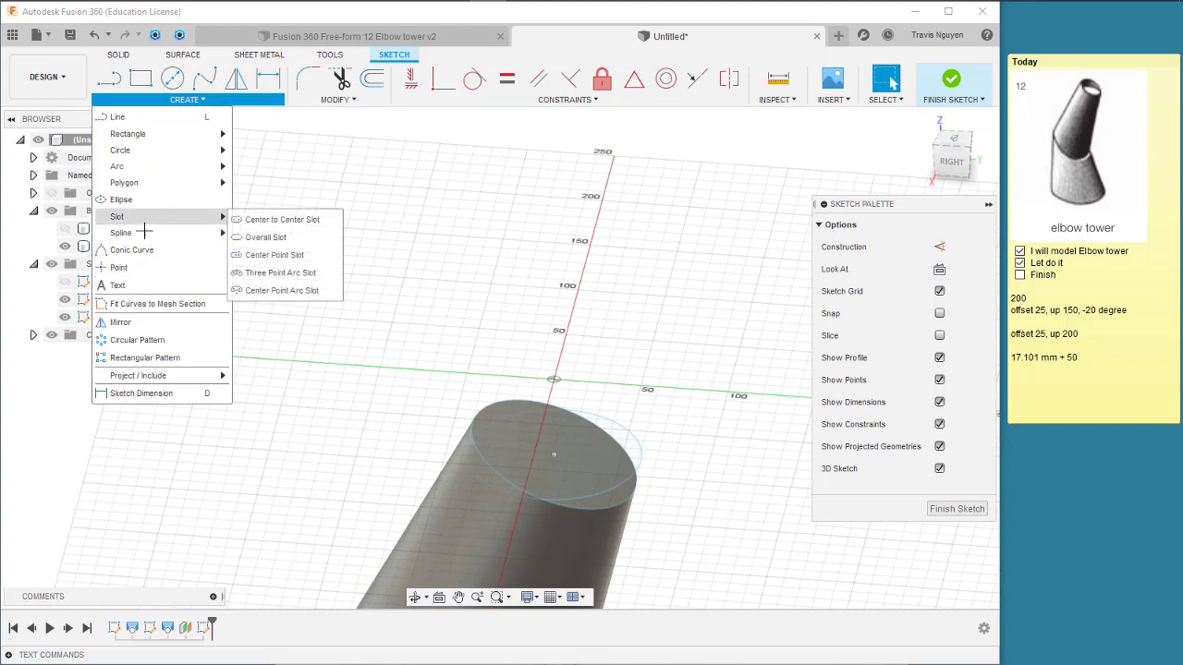
{"action": "mouse_move", "coordinate": [139, 375]}
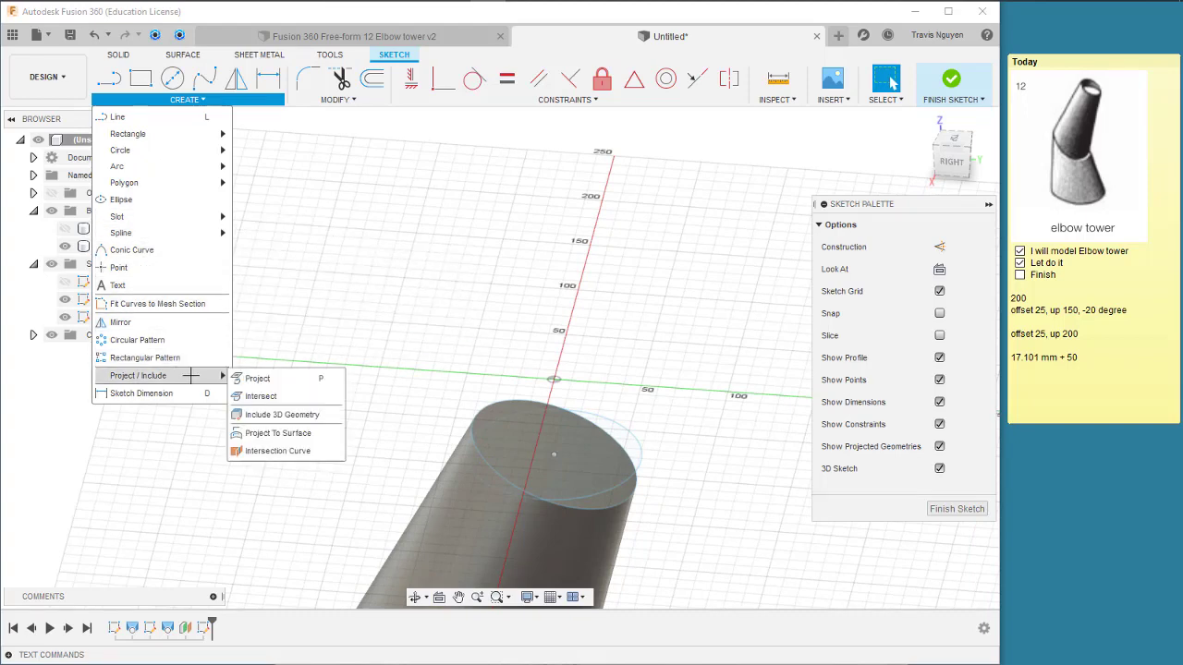
{"action": "left_click", "coordinate": [258, 378]}
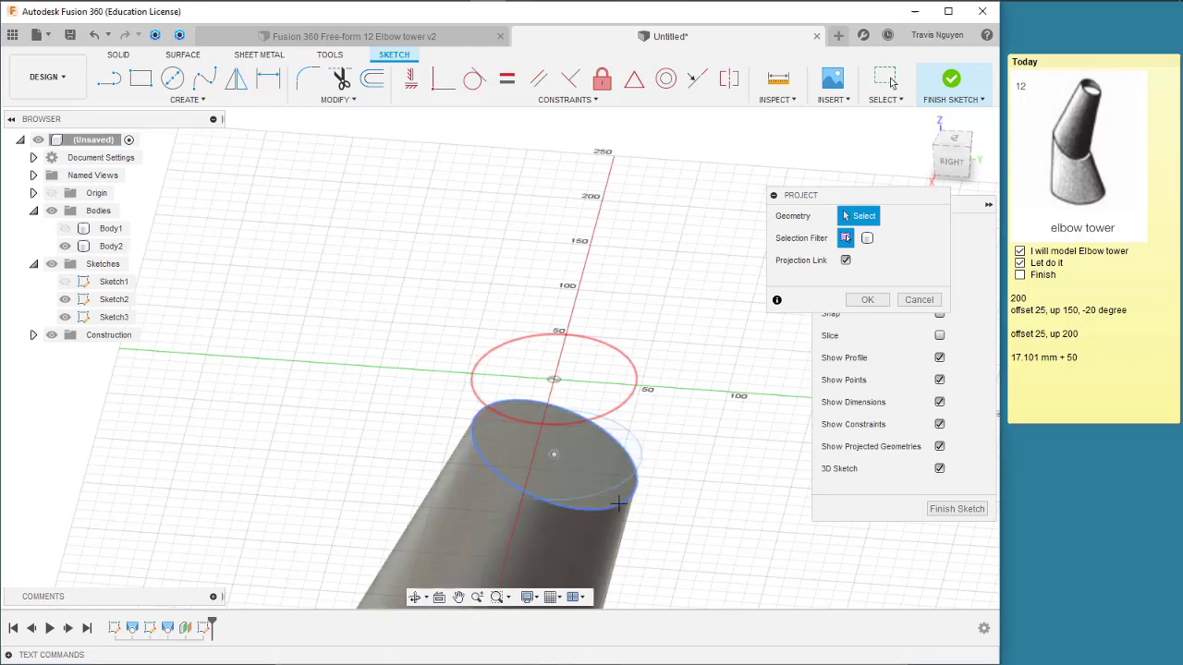
{"action": "left_click", "coordinate": [614, 504]}
{"action": "left_click", "coordinate": [869, 299]}
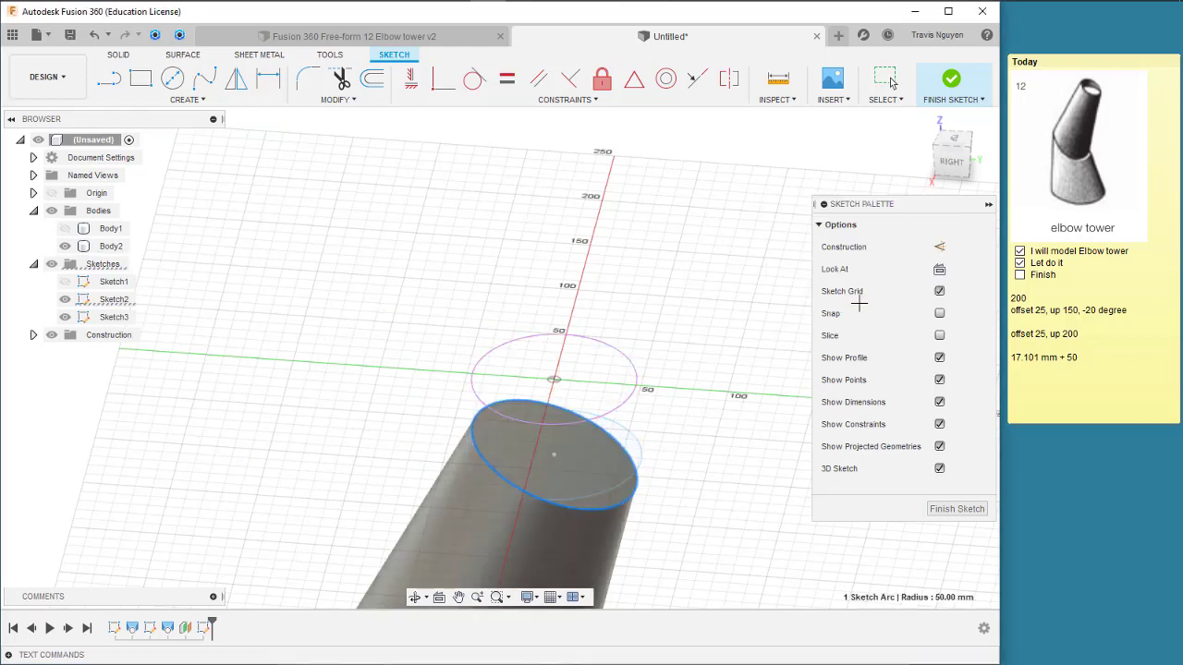
{"action": "left_click", "coordinate": [950, 79]}
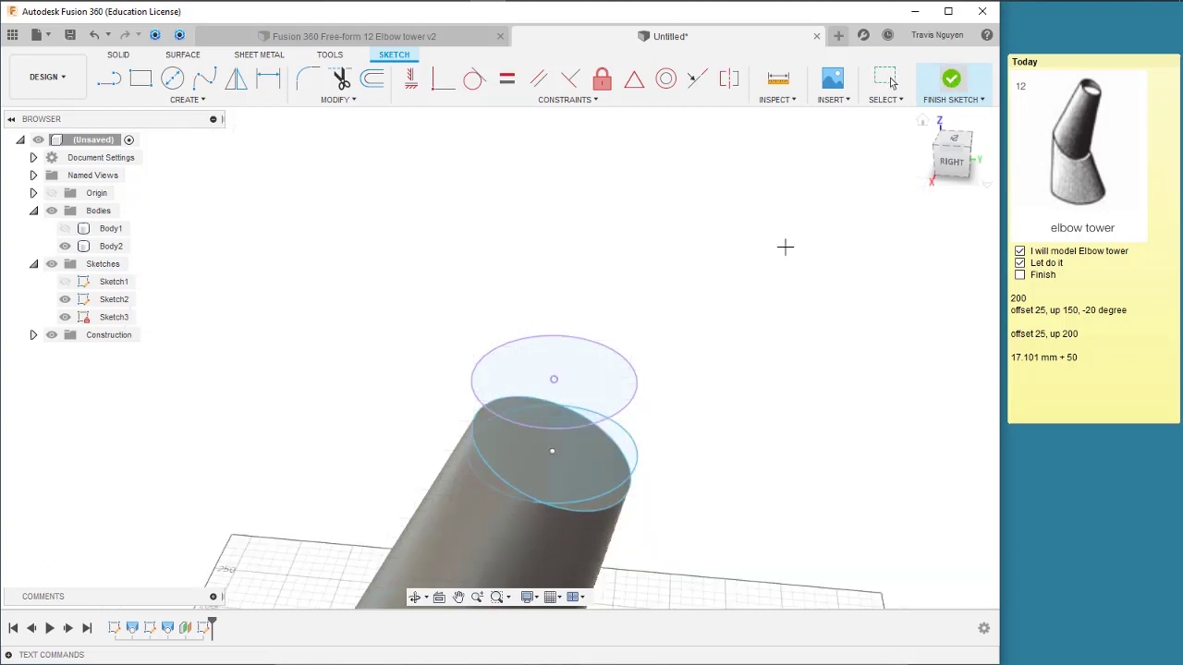
{"action": "mouse_move", "coordinate": [740, 386]}
{"action": "middle_mouse_down", "text": "shift"}
{"action": "mouse_move", "coordinate": [717, 340]}
{"action": "mouse_move", "coordinate": [713, 356]}
{"action": "middle_mouse_up", "text": "shift"}
{"action": "scroll", "coordinate": [716, 415], "scroll_direction": "down", "scroll_amount": 5}
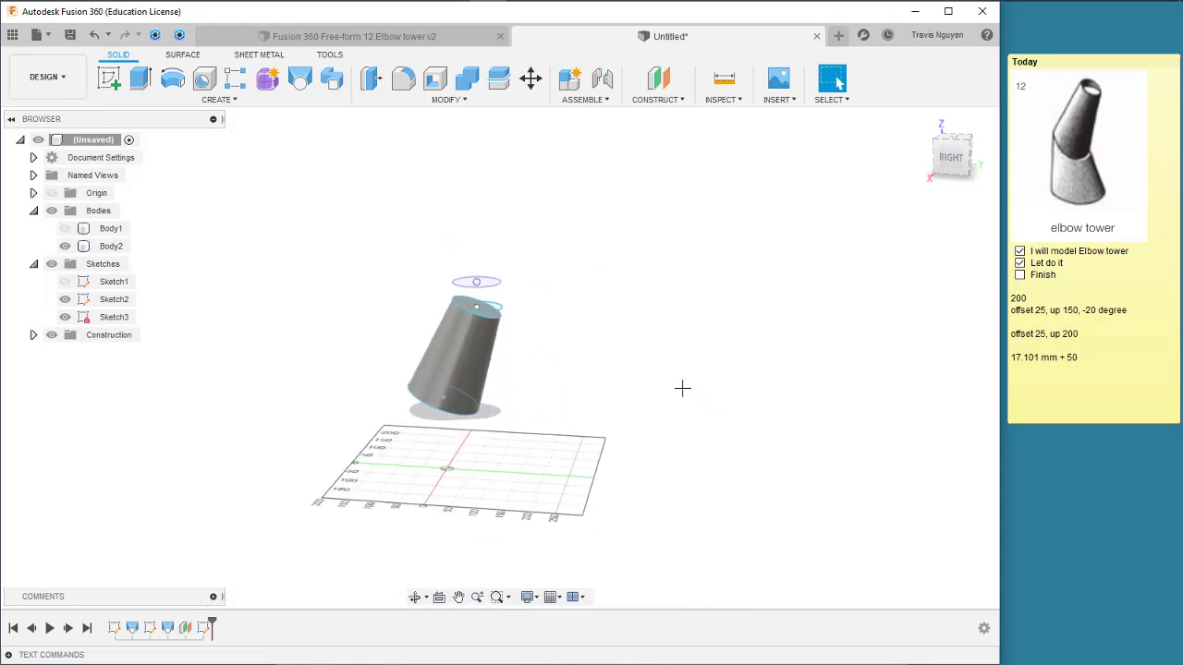
{"action": "scroll", "coordinate": [683, 388], "scroll_direction": "up", "scroll_amount": 3}
Start Sketch4 on an origin plane, view the slanted cylinder top, and finish it without drawing lines.
{"action": "left_click", "coordinate": [106, 79]}
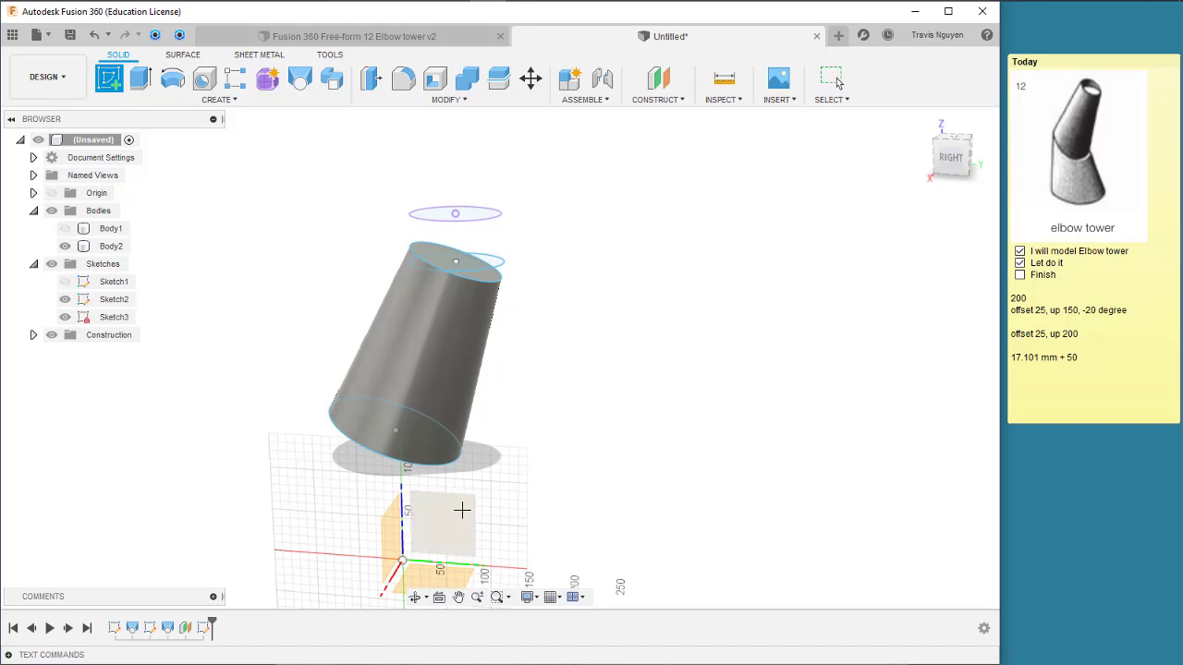
{"action": "left_click", "coordinate": [467, 504]}
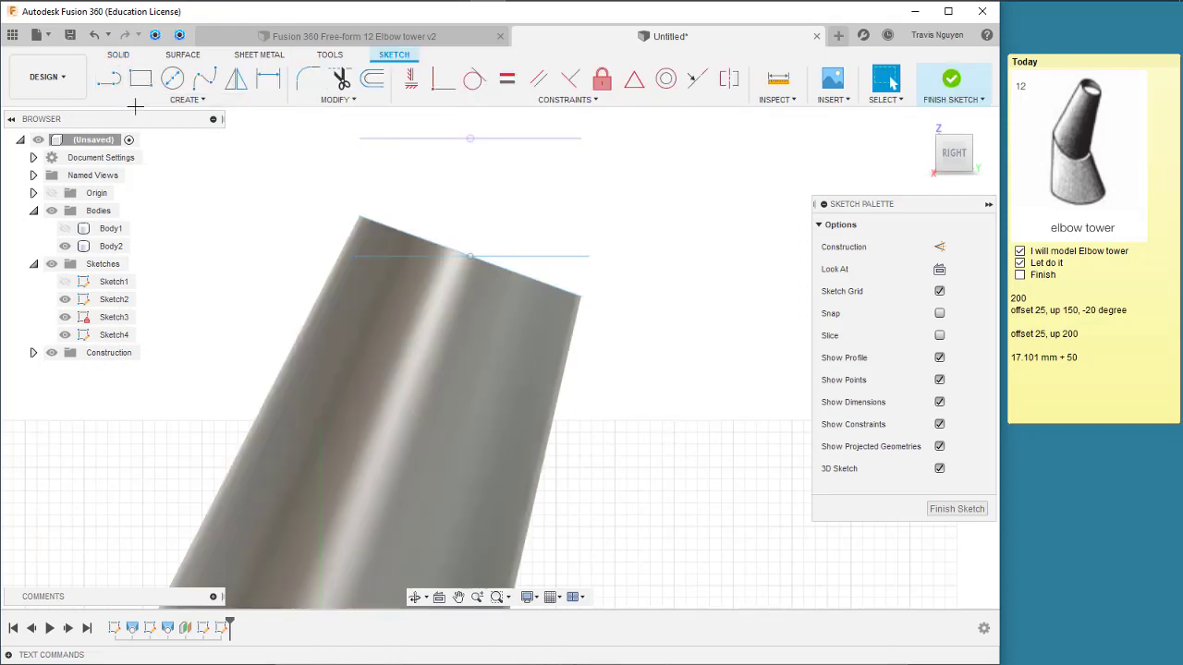
{"action": "left_click", "coordinate": [108, 78]}
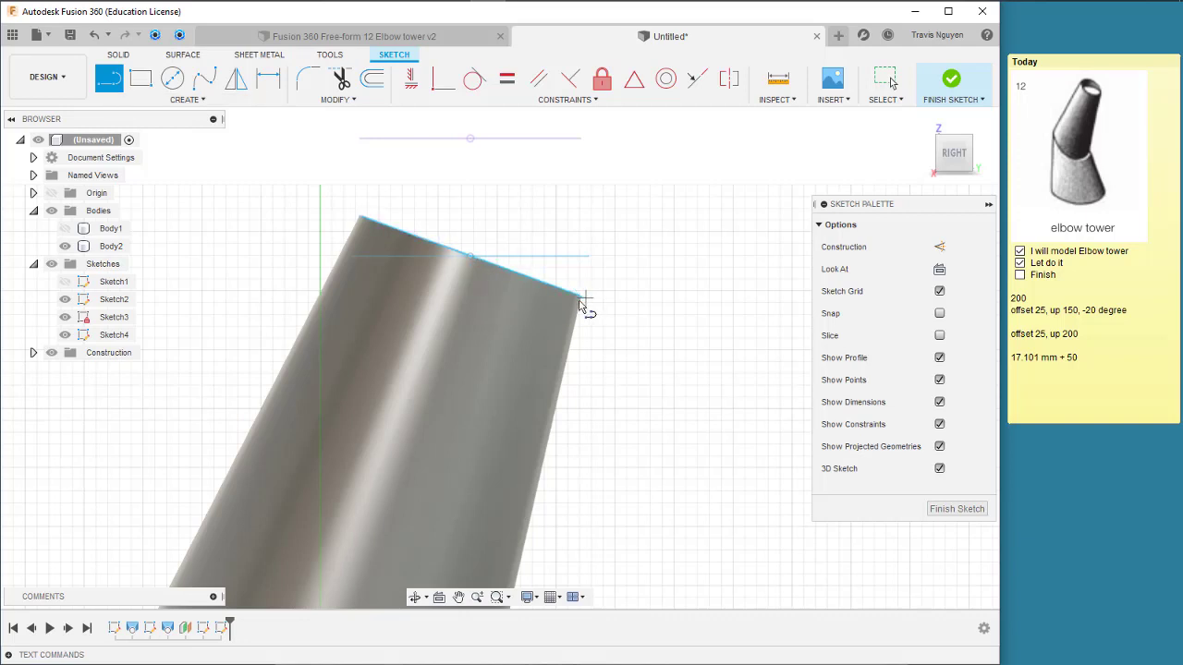
{"action": "middle_click_drag", "start_coordinate": [655, 361], "coordinate": [637, 391], "text": "shift"}
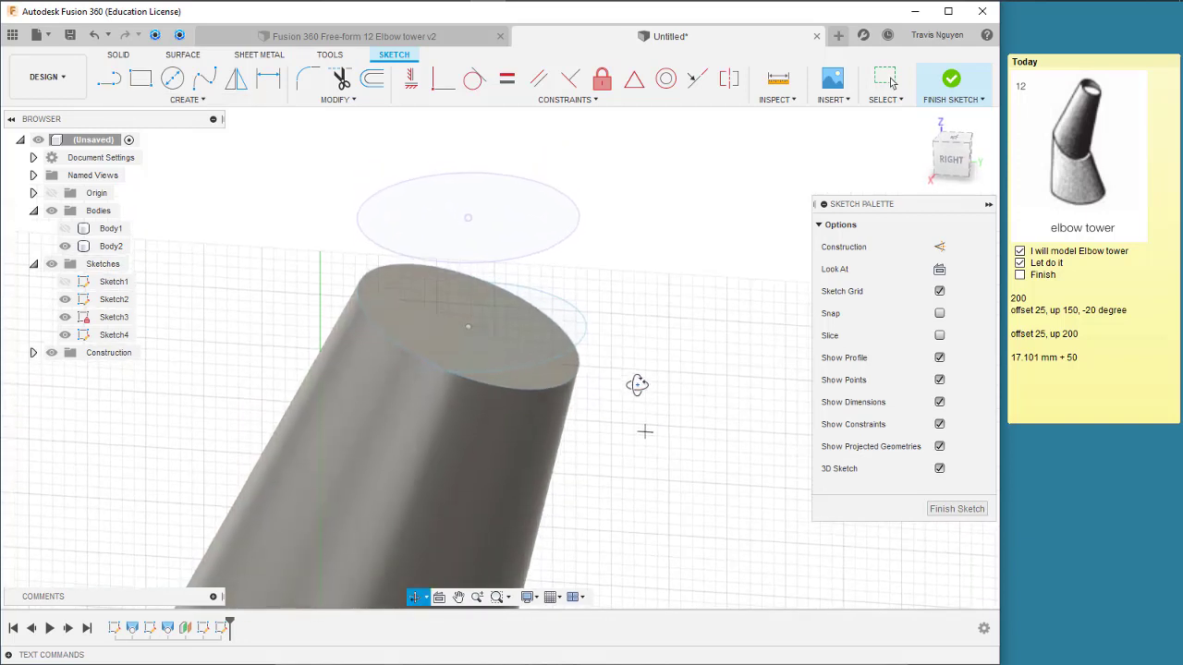
{"action": "key", "text": "l"}
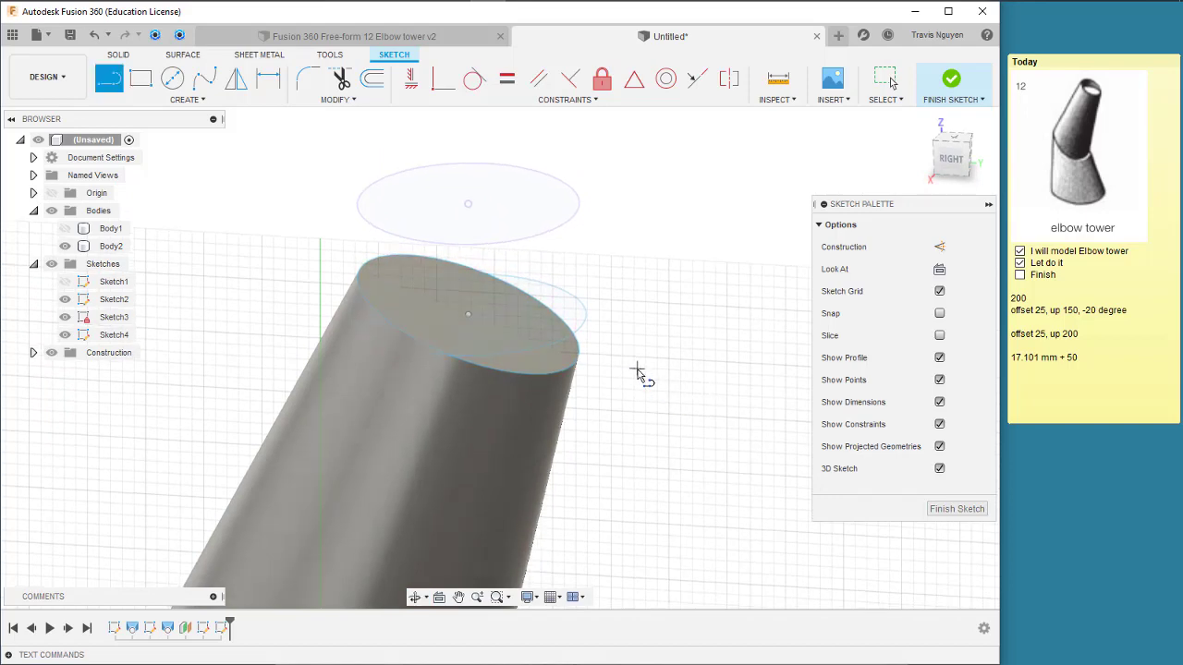
{"action": "middle_click_drag", "start_coordinate": [638, 372], "coordinate": [629, 389], "text": "shift"}
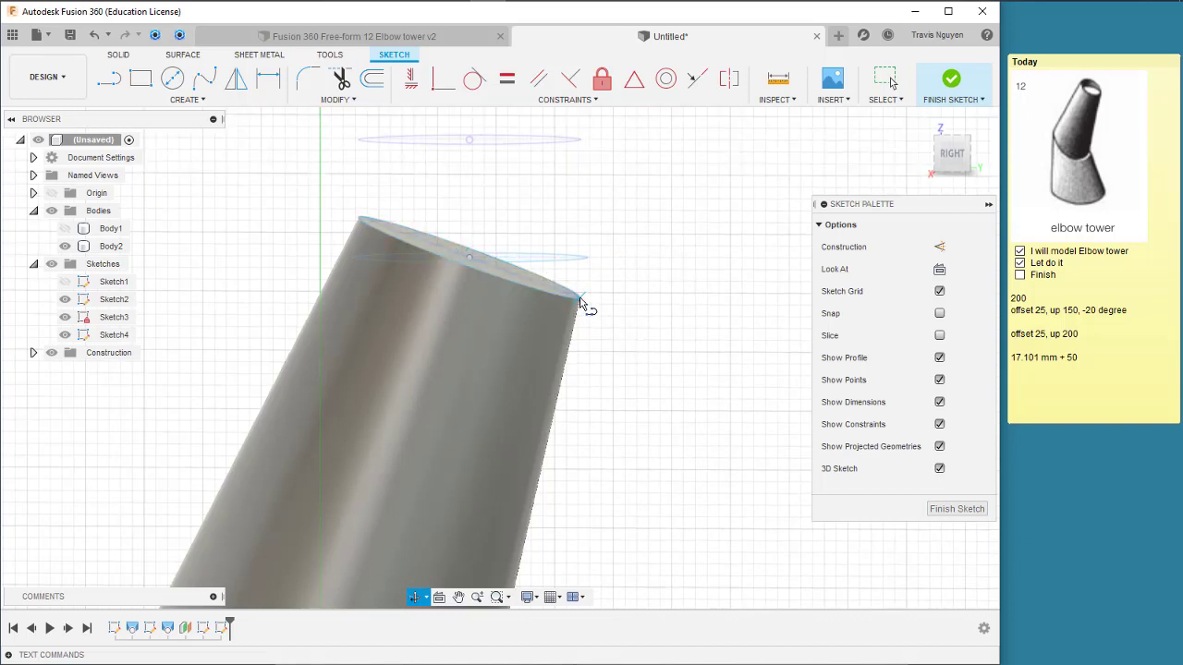
{"action": "middle_click_drag", "start_coordinate": [641, 379], "coordinate": [444, 350], "text": "shift"}
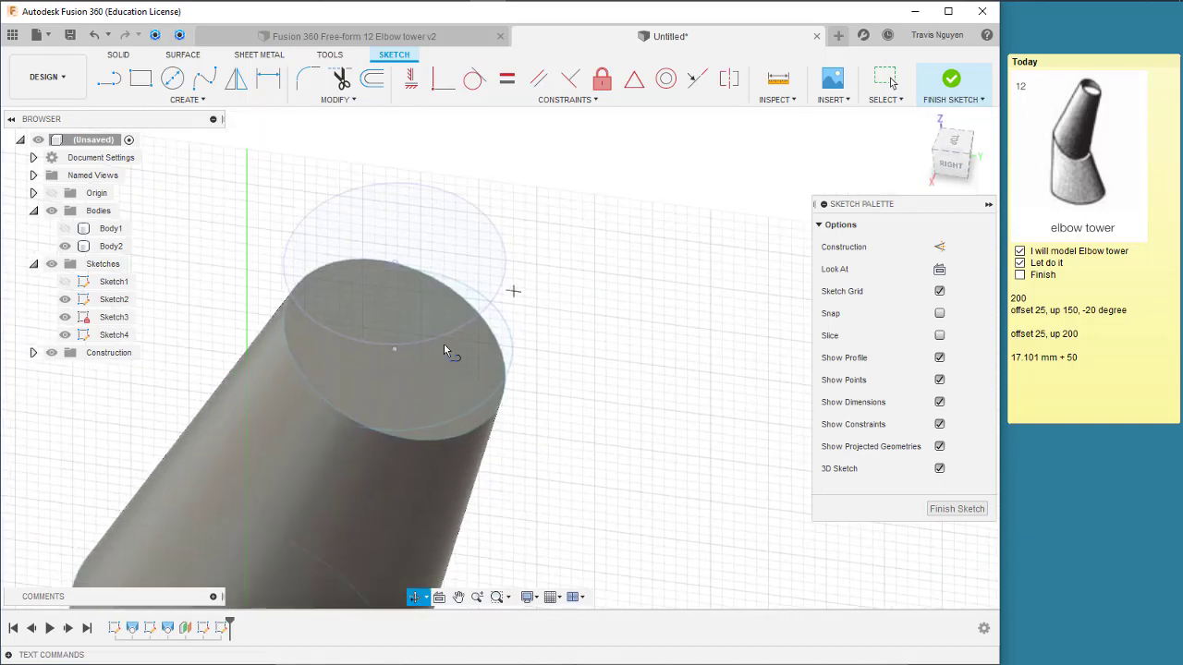
{"action": "key", "text": "l"}
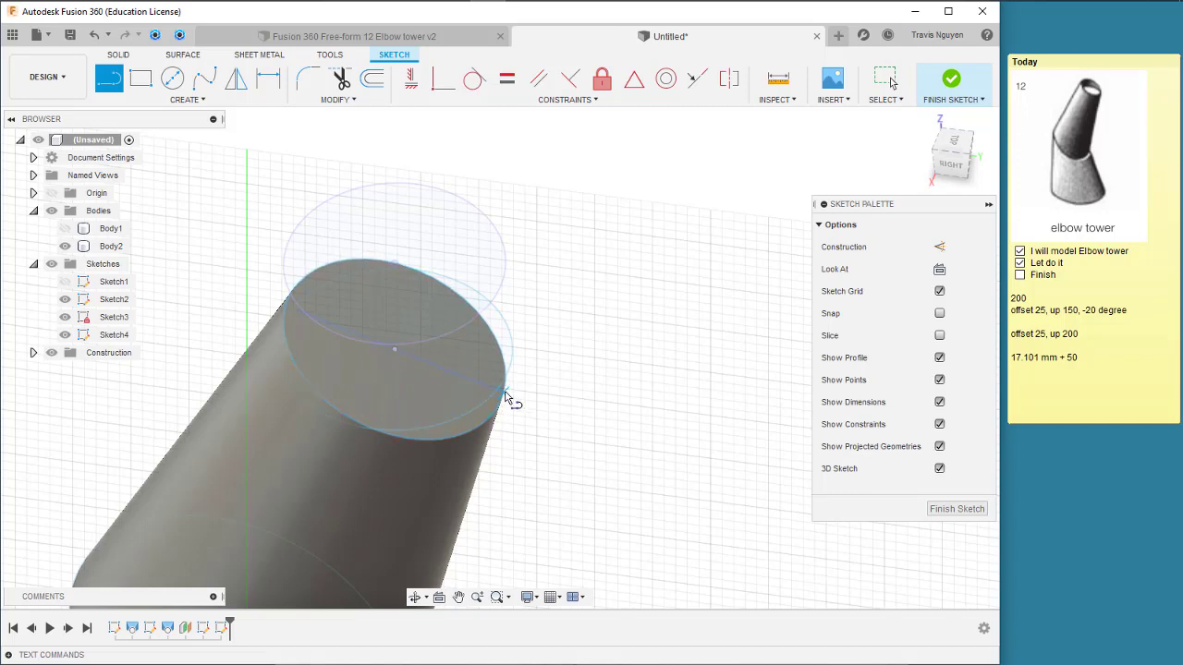
{"action": "key", "text": "Escape"}
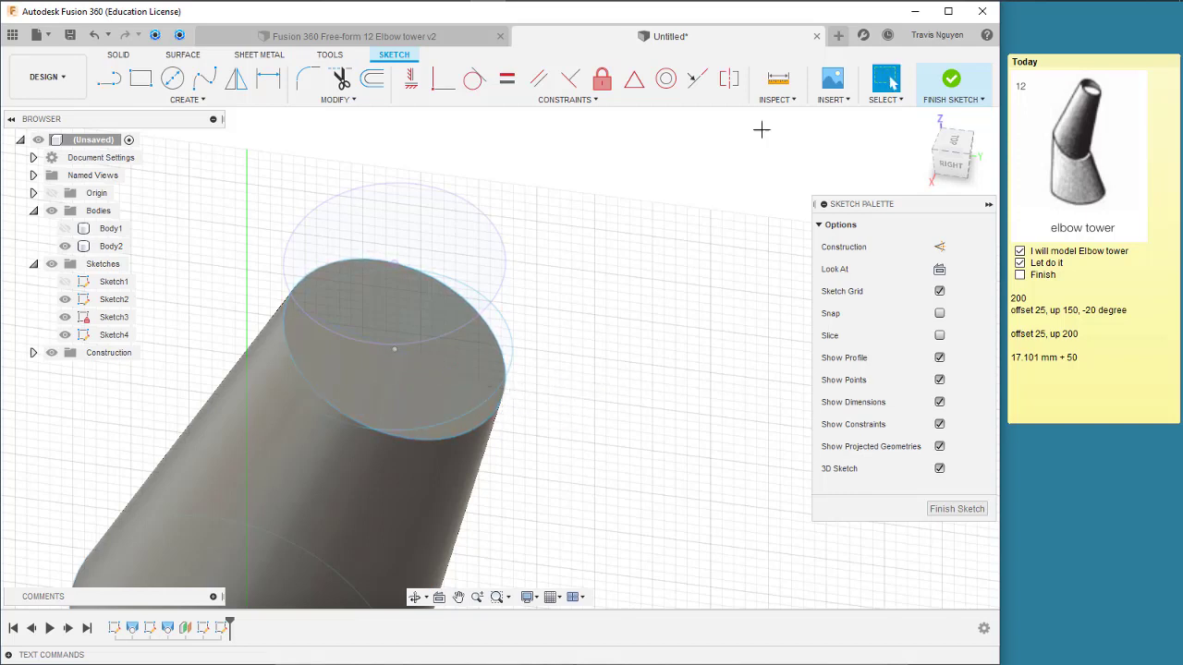
{"action": "left_click", "coordinate": [951, 78]}
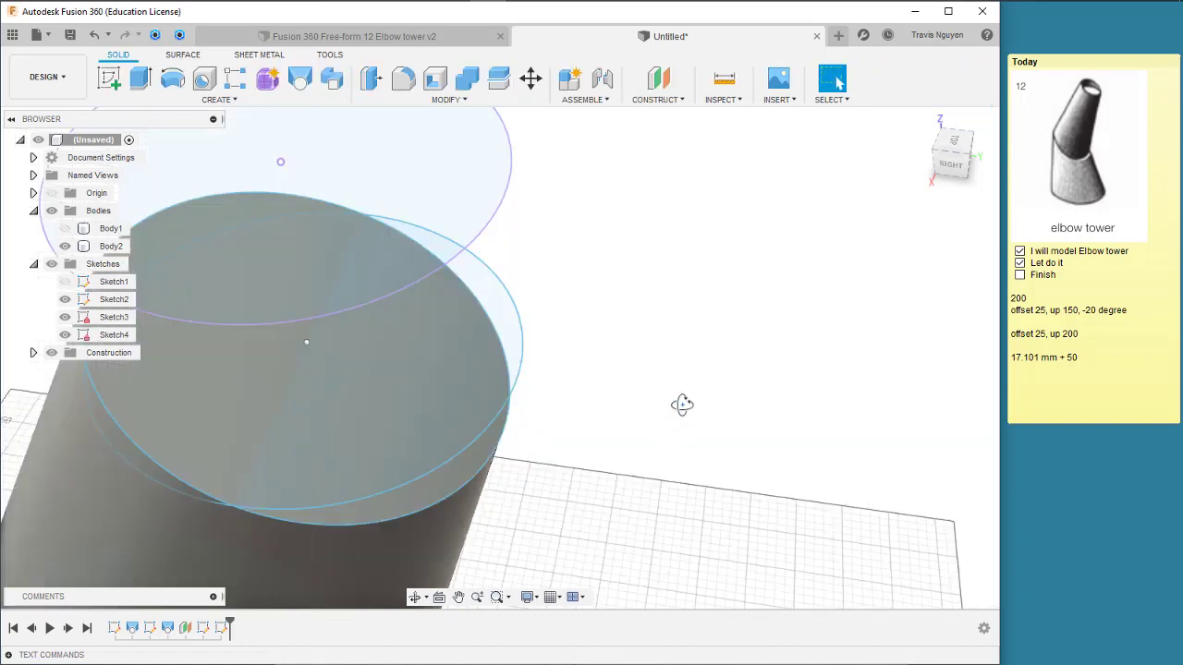
Add a sketch point in Sketch2 where the base ellipse edge crosses the green axis.
{"action": "middle_click_drag", "start_coordinate": [681, 404], "coordinate": [684, 393], "text": "shift"}
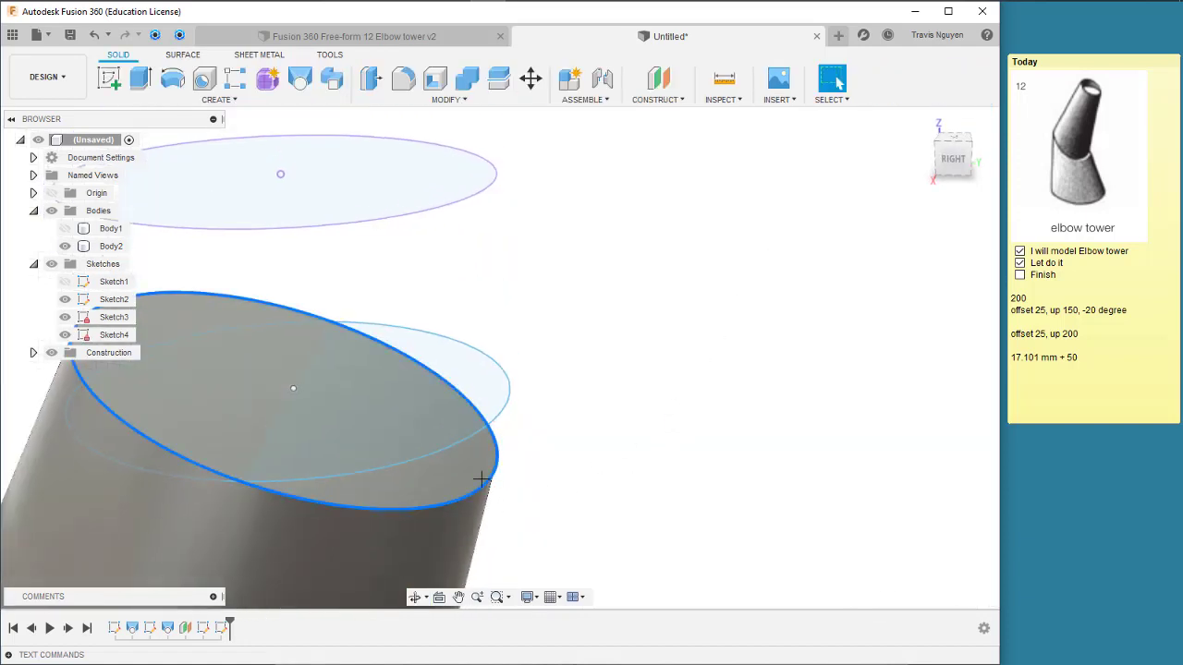
{"action": "left_click", "coordinate": [116, 300]}
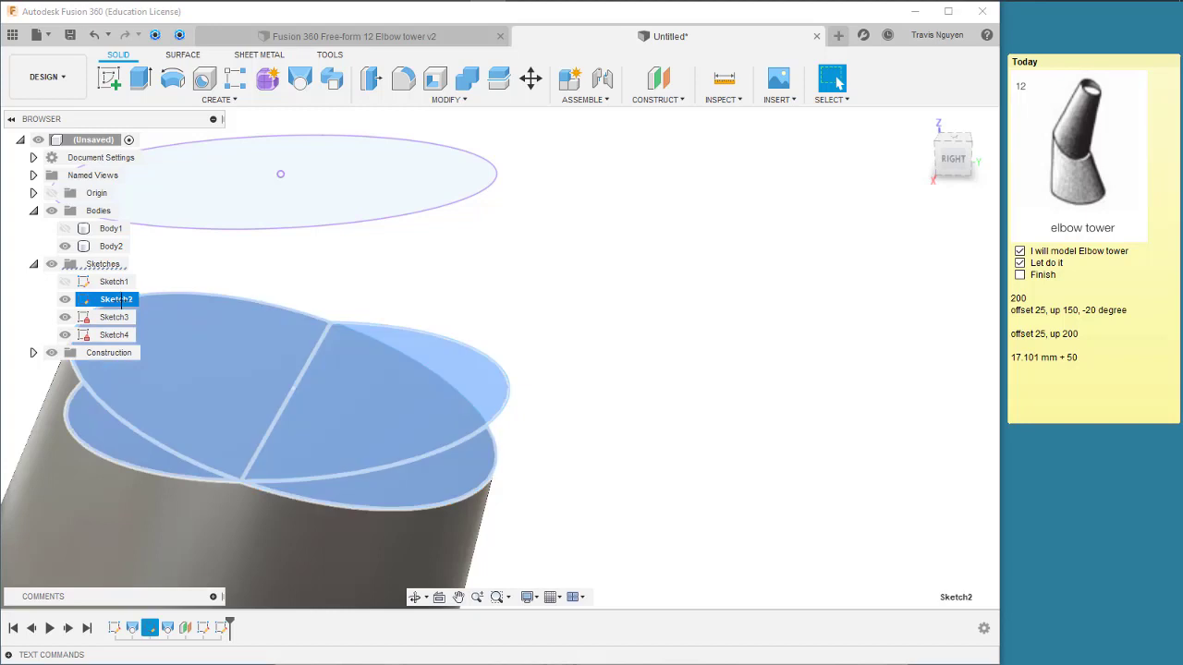
{"action": "right_click", "coordinate": [120, 301]}
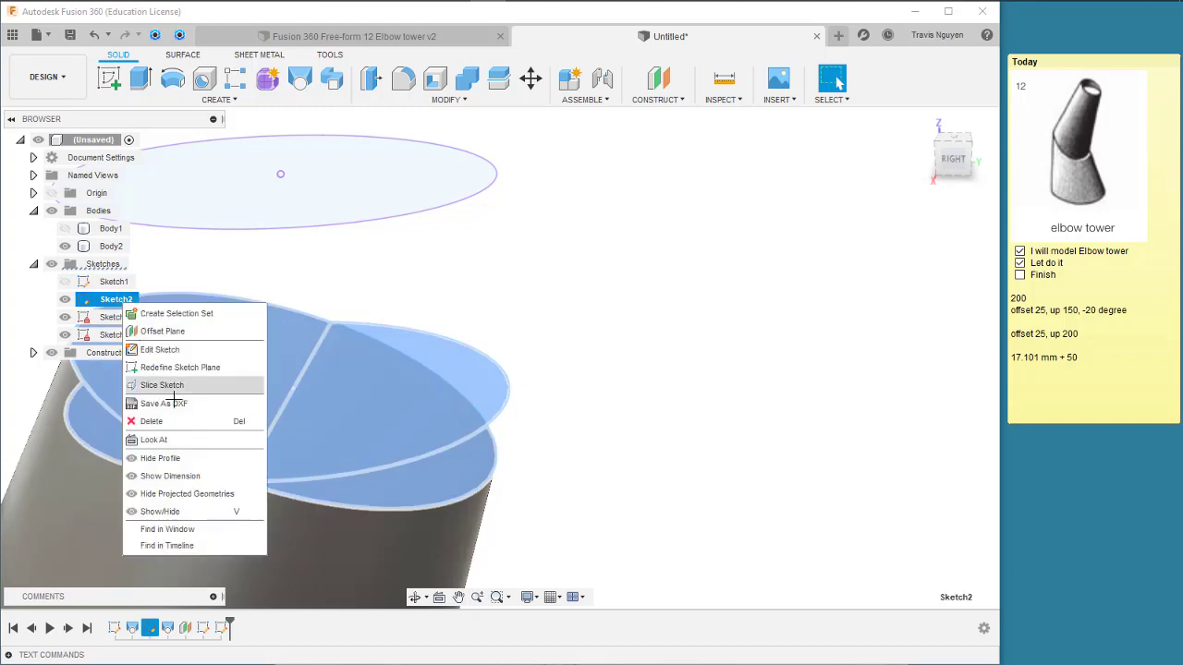
{"action": "left_click", "coordinate": [192, 349]}
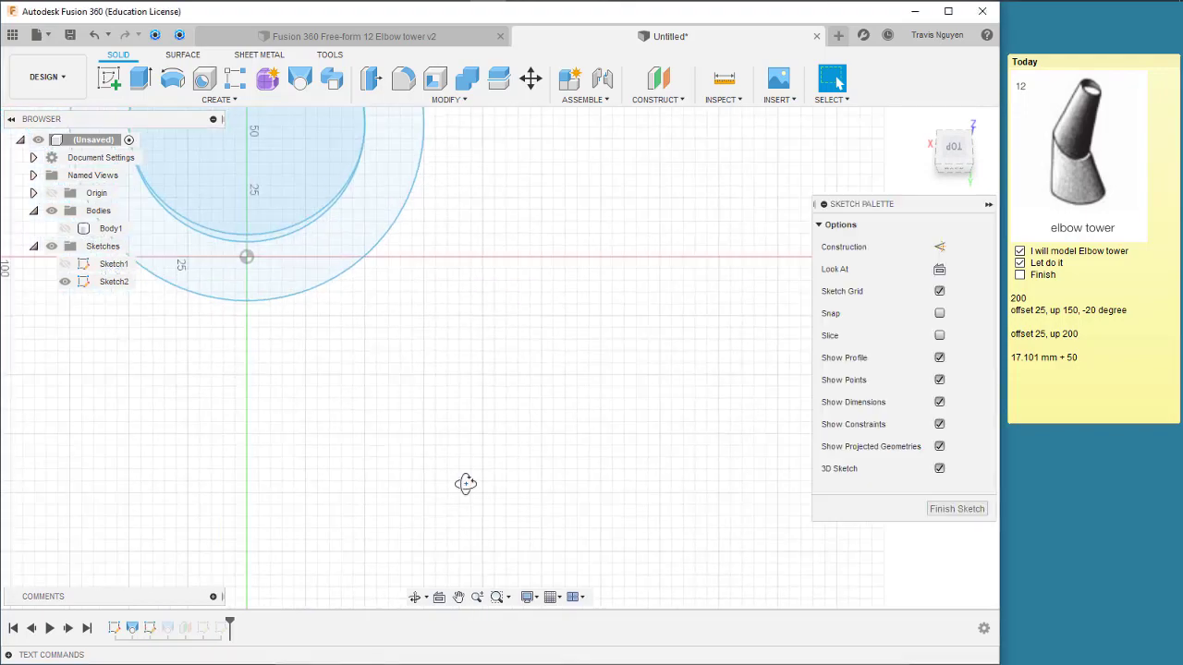
{"action": "mouse_move", "coordinate": [462, 483]}
{"action": "middle_mouse_down", "text": "shift"}
{"action": "mouse_move", "coordinate": [580, 402]}
{"action": "mouse_move", "coordinate": [594, 362]}
{"action": "mouse_move", "coordinate": [773, 420]}
{"action": "mouse_move", "coordinate": [560, 444]}
{"action": "mouse_move", "coordinate": [546, 458]}
{"action": "mouse_move", "coordinate": [541, 449]}
{"action": "middle_mouse_up", "text": "shift"}
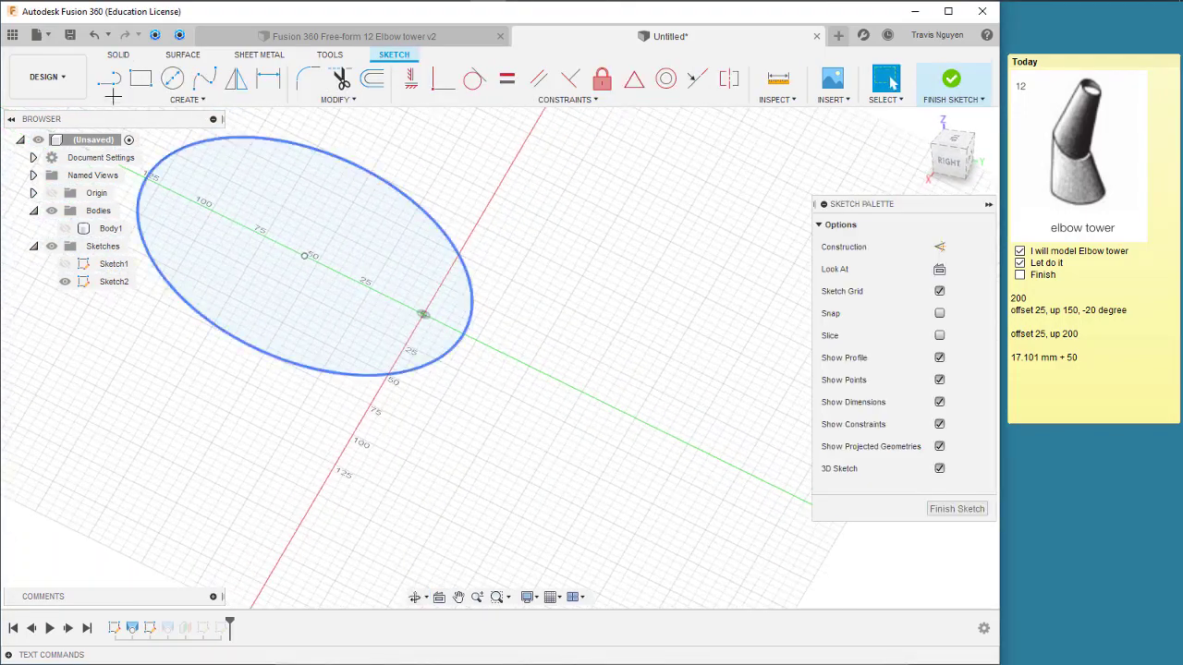
{"action": "left_click", "coordinate": [185, 99]}
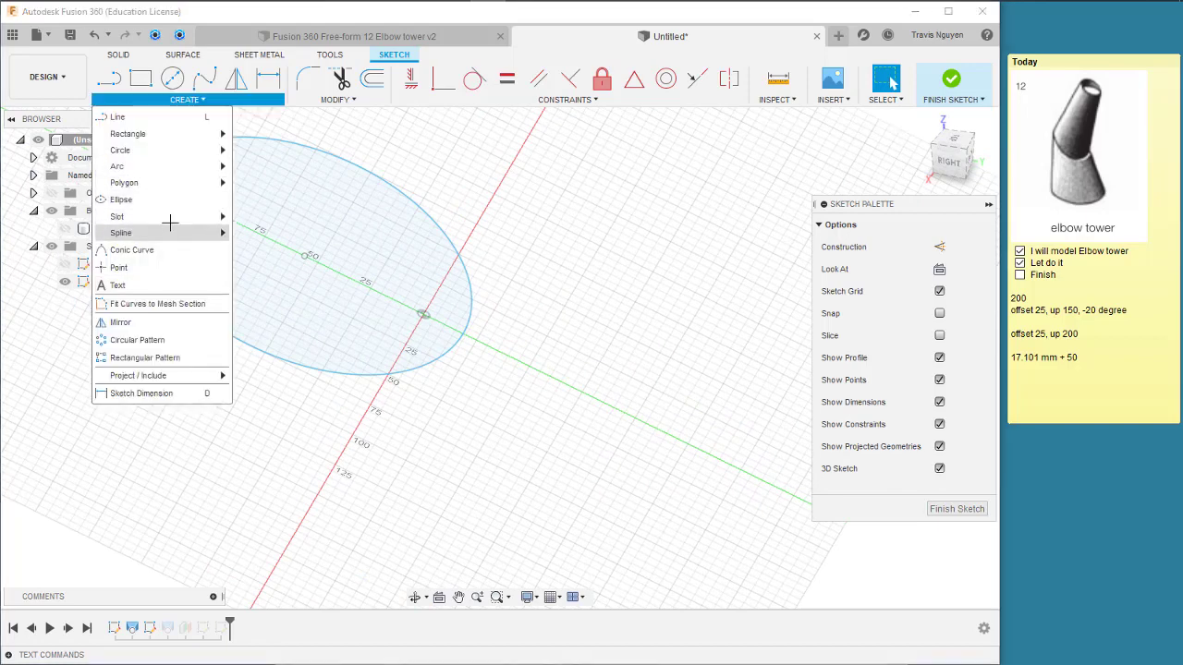
{"action": "left_click", "coordinate": [167, 266]}
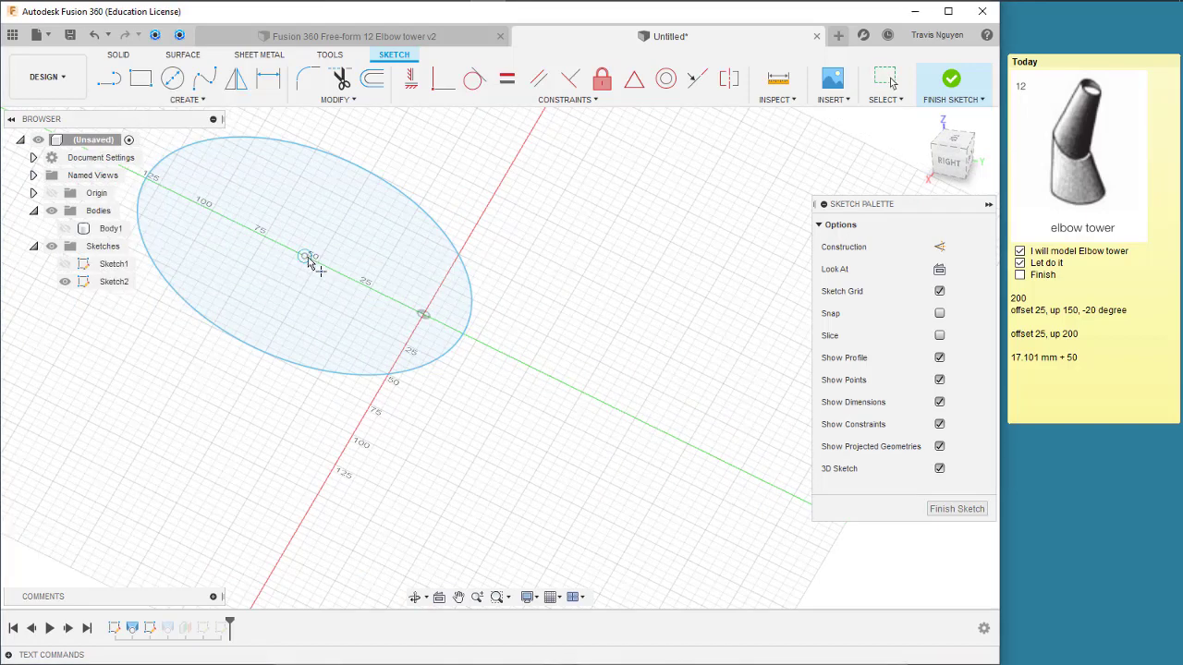
{"action": "left_click", "coordinate": [464, 335]}
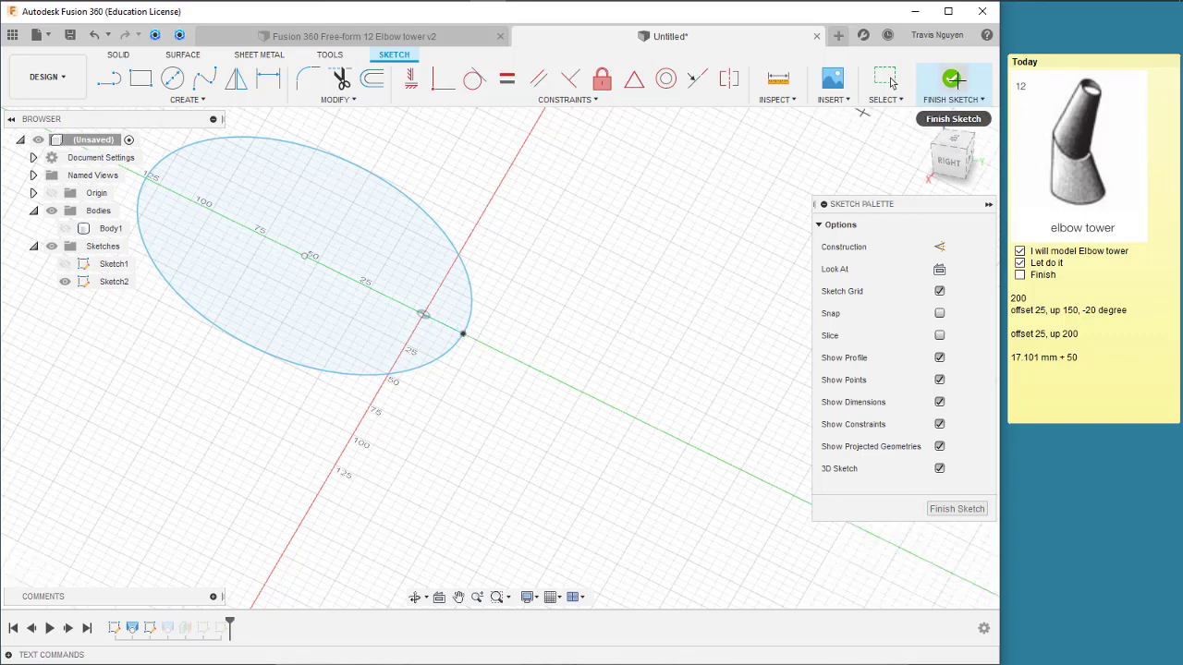
{"action": "left_click", "coordinate": [953, 79]}
{"action": "scroll", "coordinate": [711, 530], "scroll_direction": "up", "scroll_amount": 3}
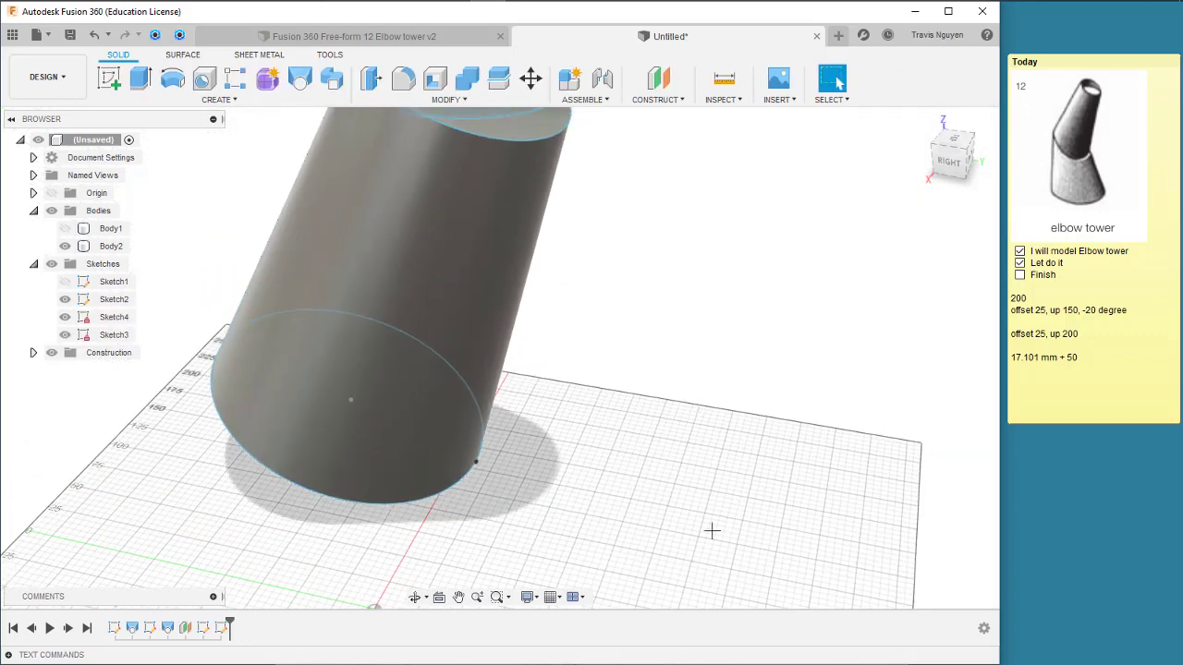
{"action": "scroll", "coordinate": [691, 499], "scroll_direction": "down", "scroll_amount": 3}
{"action": "scroll", "coordinate": [702, 370], "scroll_direction": "down", "scroll_amount": 2}
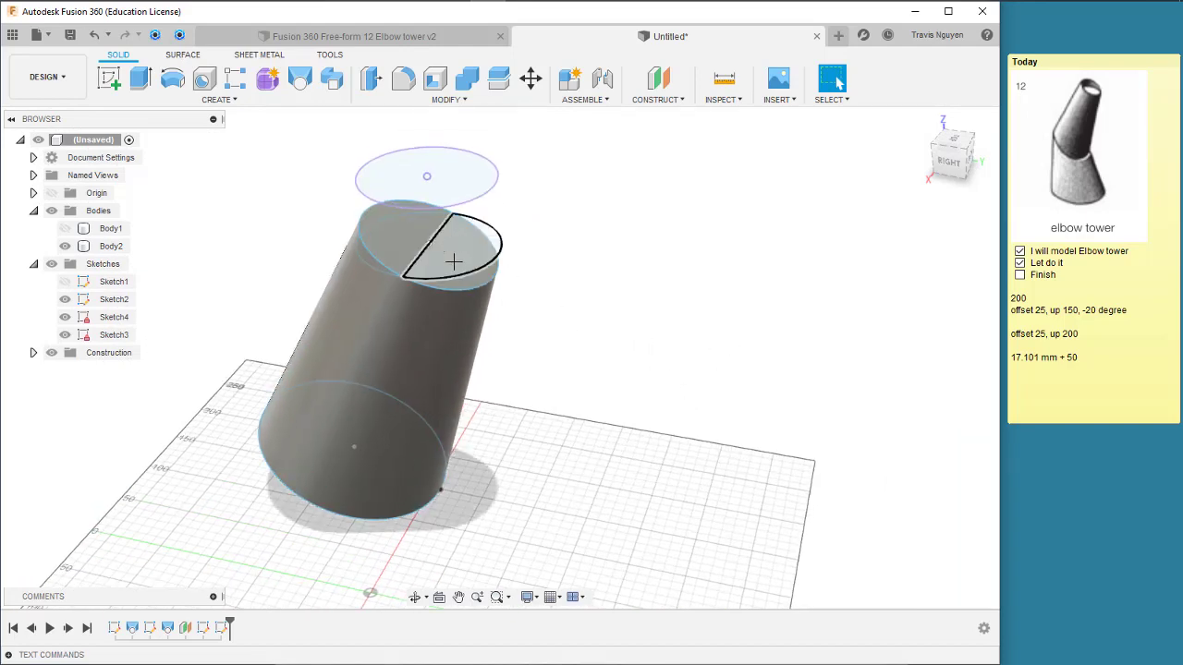
Reopen the top ellipse edge's sketch and ready the Point tool.
{"action": "left_click", "coordinate": [493, 279]}
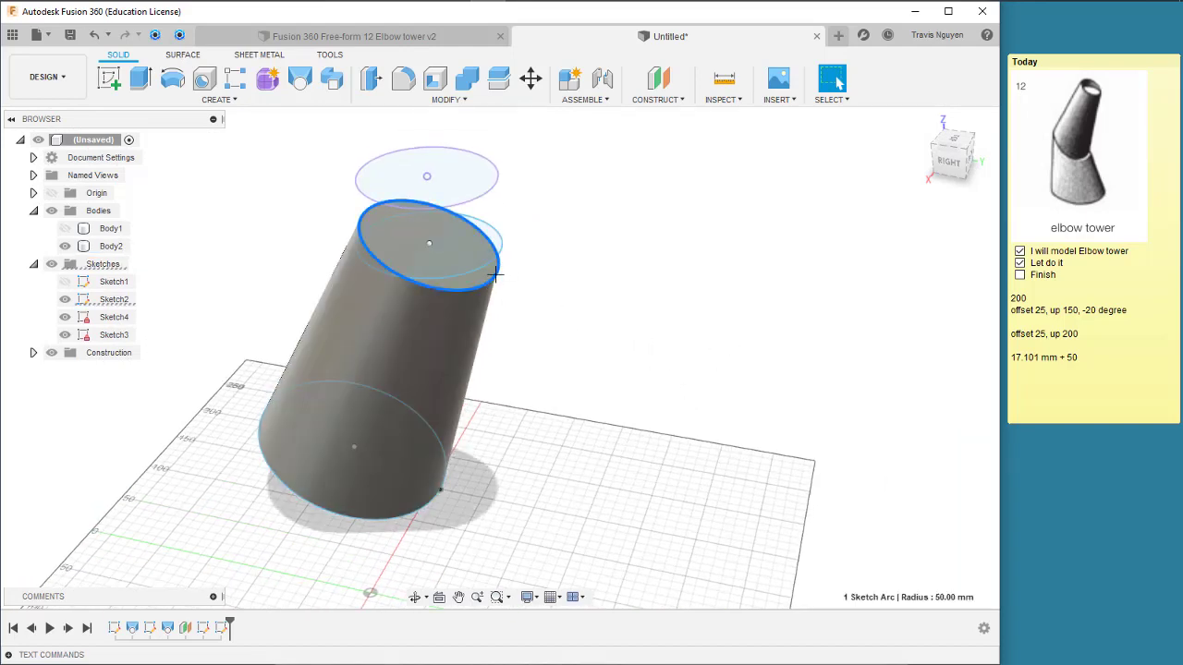
{"action": "right_click", "coordinate": [497, 273]}
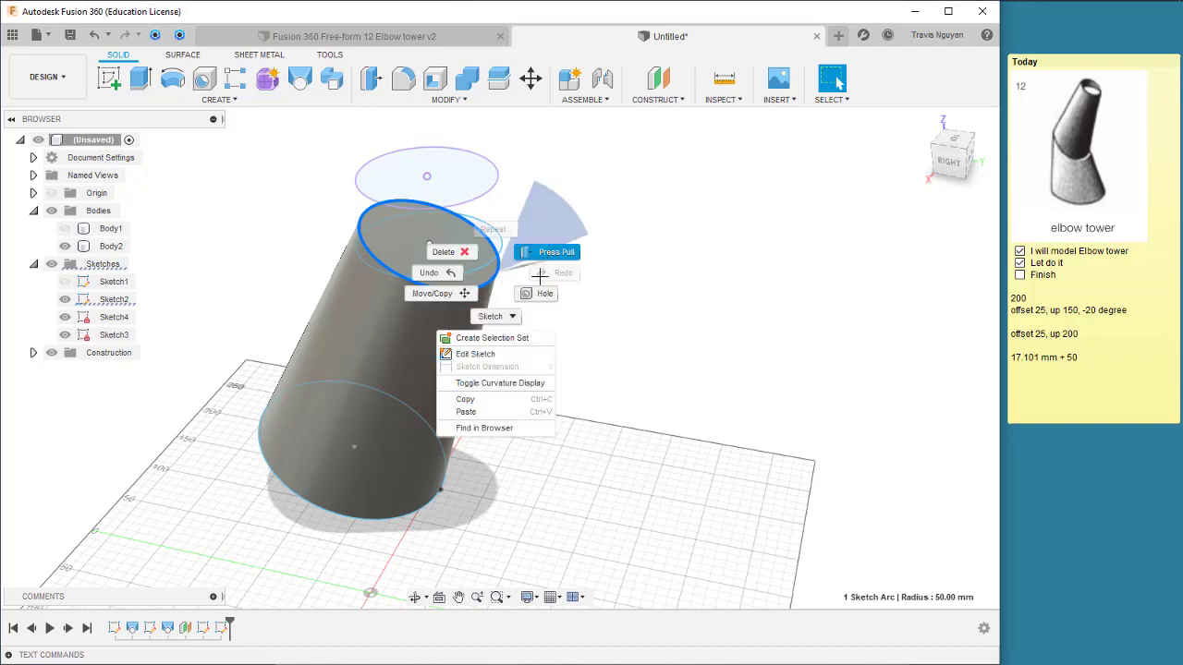
{"action": "left_click", "coordinate": [499, 354]}
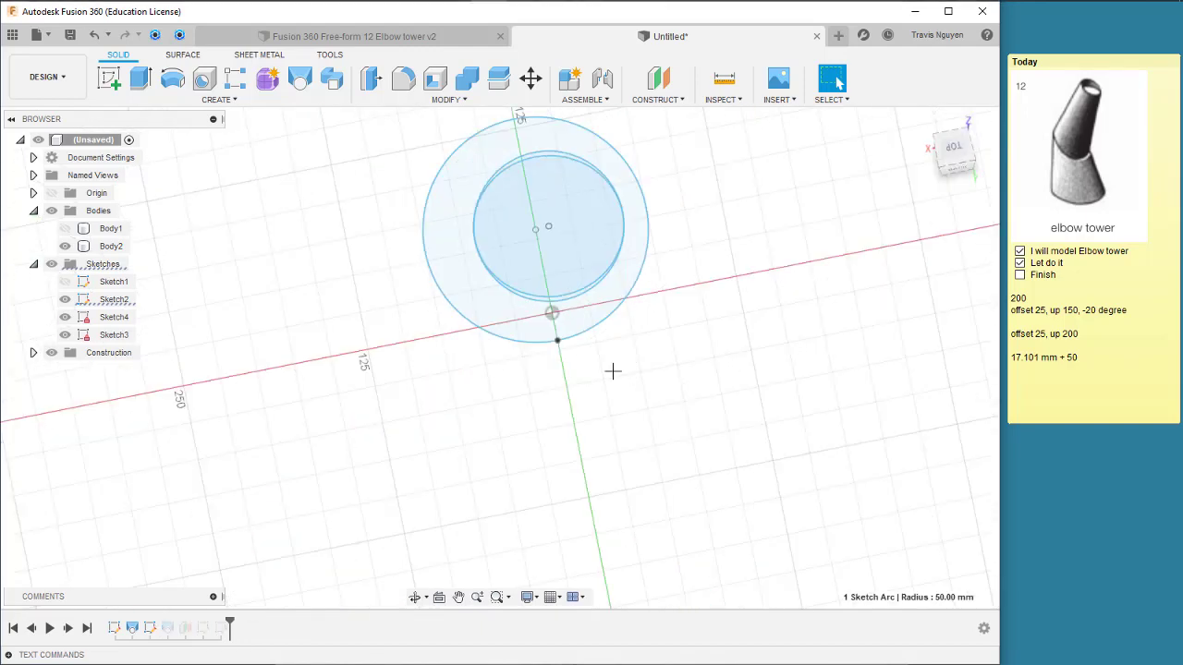
{"action": "mouse_move", "coordinate": [583, 464]}
{"action": "middle_mouse_down", "text": "shift"}
{"action": "mouse_move", "coordinate": [647, 409]}
{"action": "mouse_move", "coordinate": [708, 278]}
{"action": "mouse_move", "coordinate": [628, 431]}
{"action": "mouse_move", "coordinate": [648, 316]}
{"action": "middle_mouse_up", "text": "shift"}
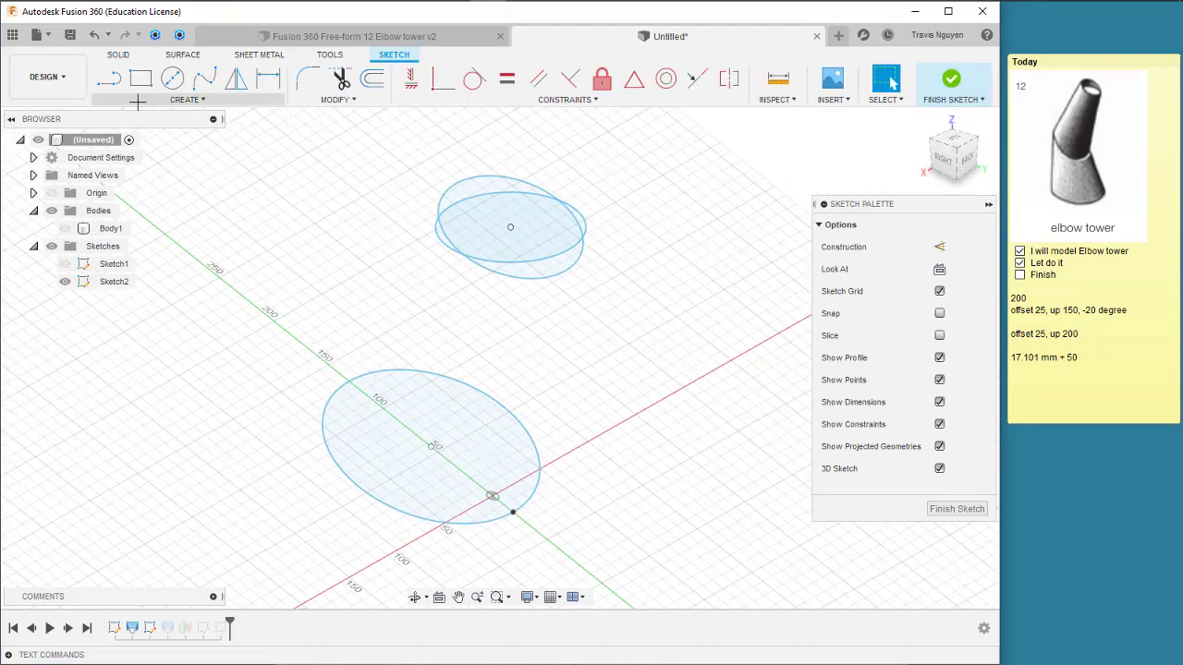
{"action": "left_click", "coordinate": [184, 99]}
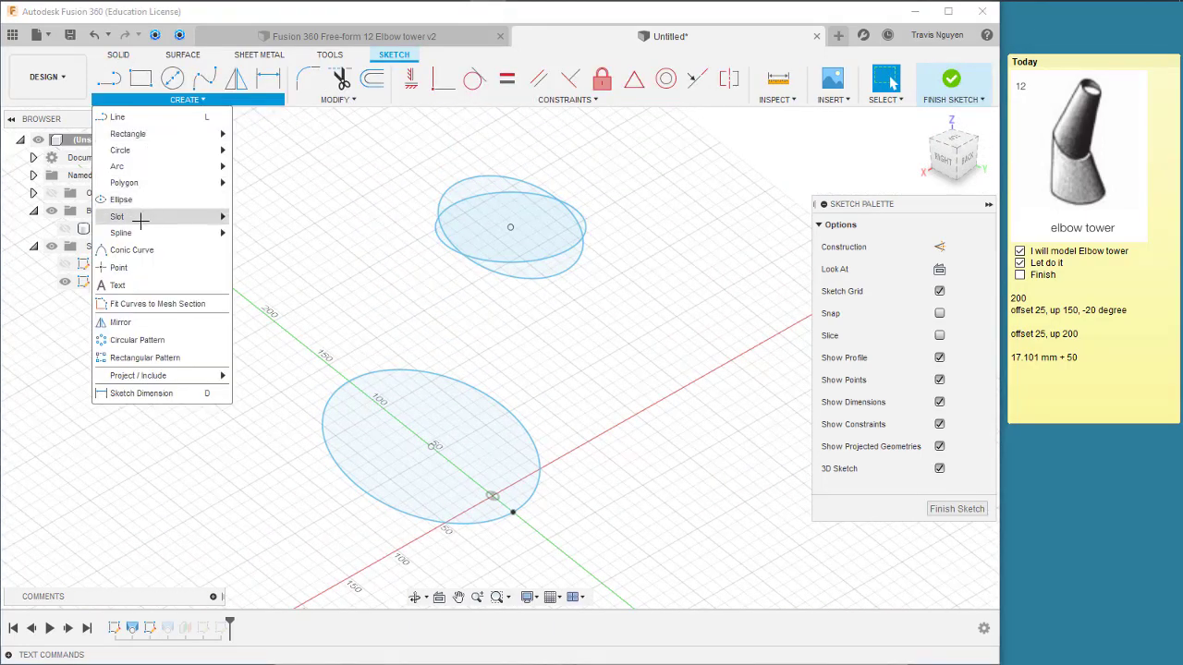
{"action": "left_click", "coordinate": [166, 265]}
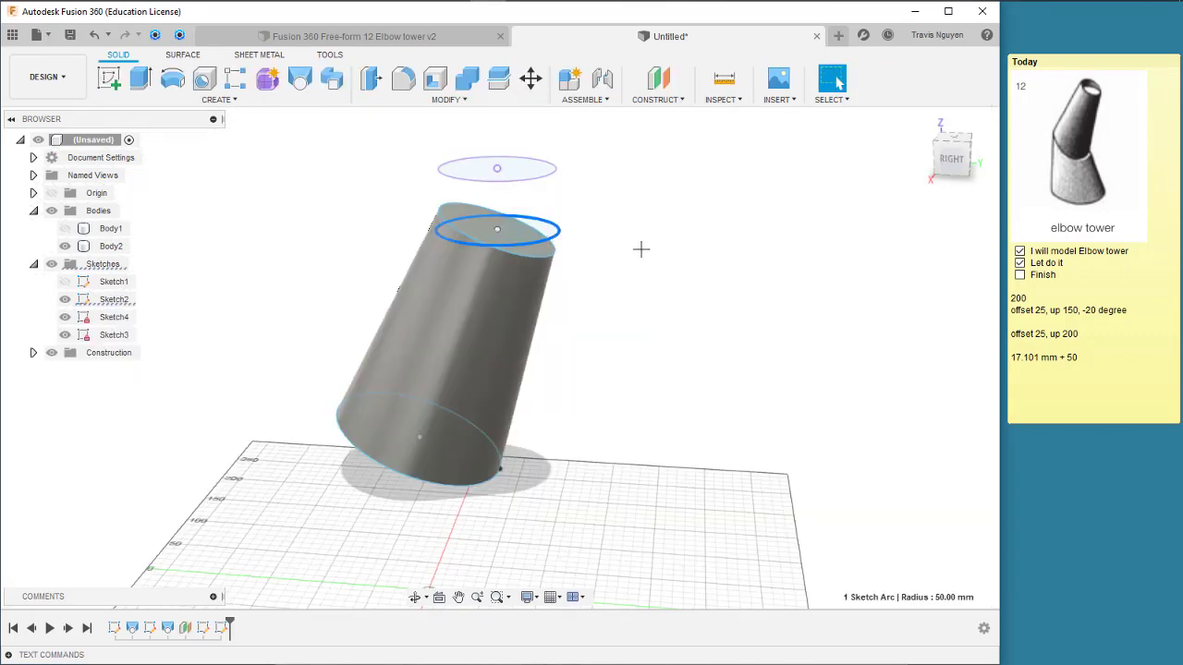
Reopen Sketch2 for editing with both ellipses viewed obliquely.
{"action": "left_click", "coordinate": [557, 237]}
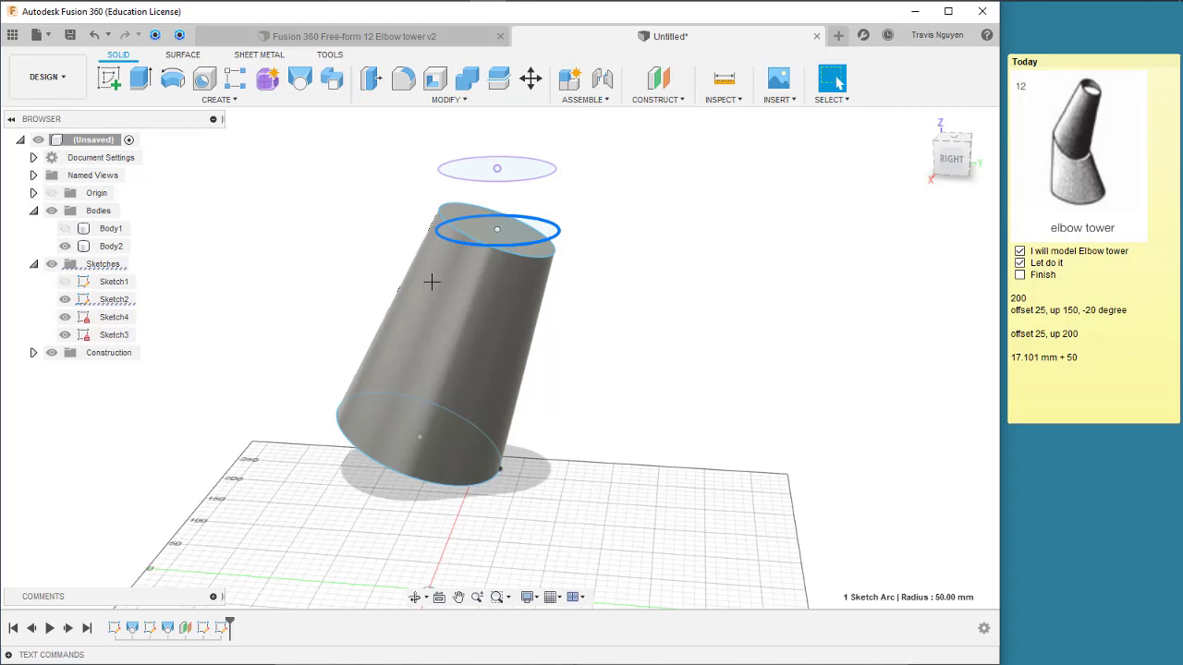
{"action": "right_click", "coordinate": [127, 303]}
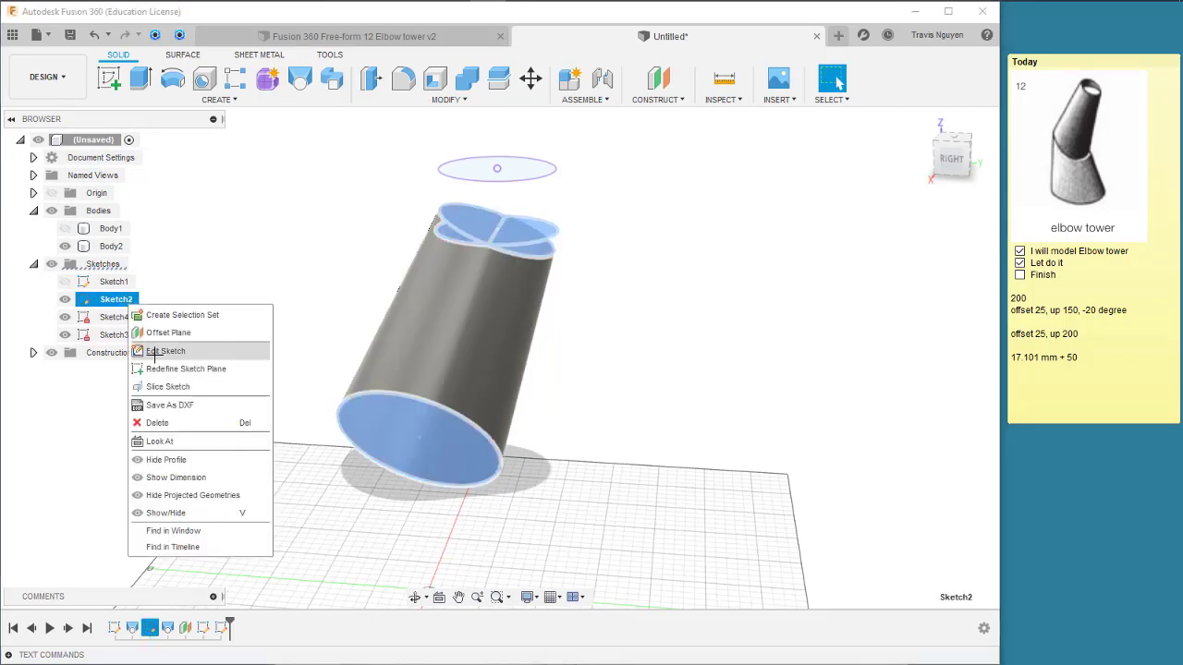
{"action": "left_click", "coordinate": [155, 352]}
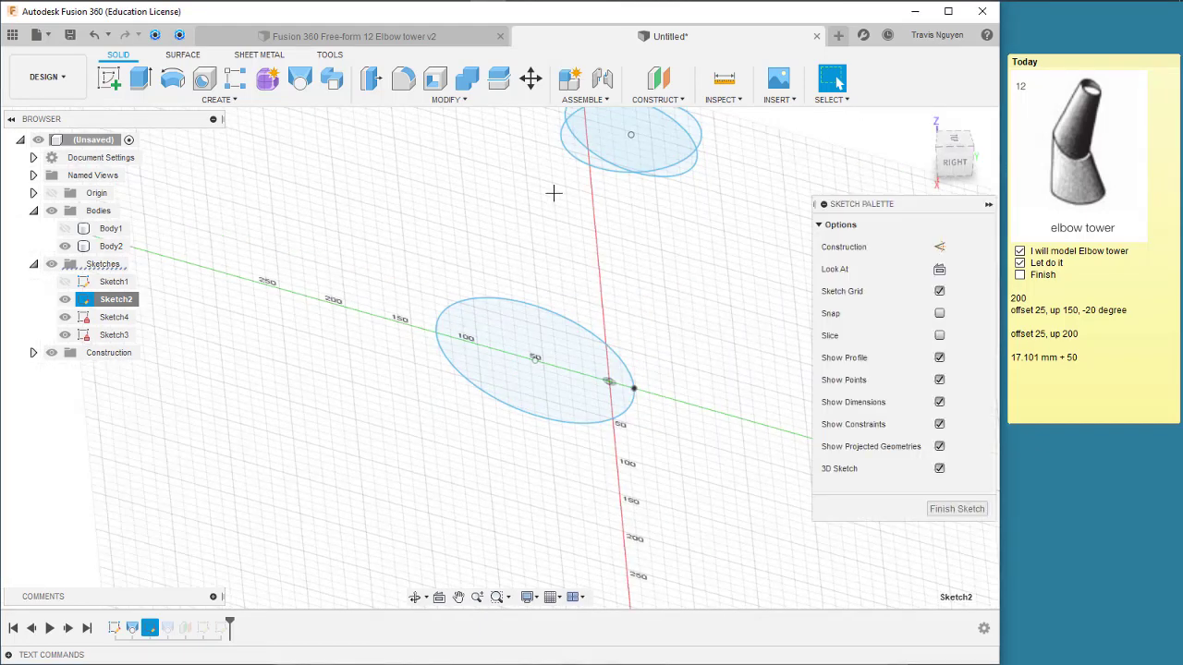
{"action": "middle_click_drag", "start_coordinate": [642, 362], "coordinate": [545, 429]}
{"action": "middle_click_drag", "start_coordinate": [612, 383], "coordinate": [607, 378], "text": "shift"}
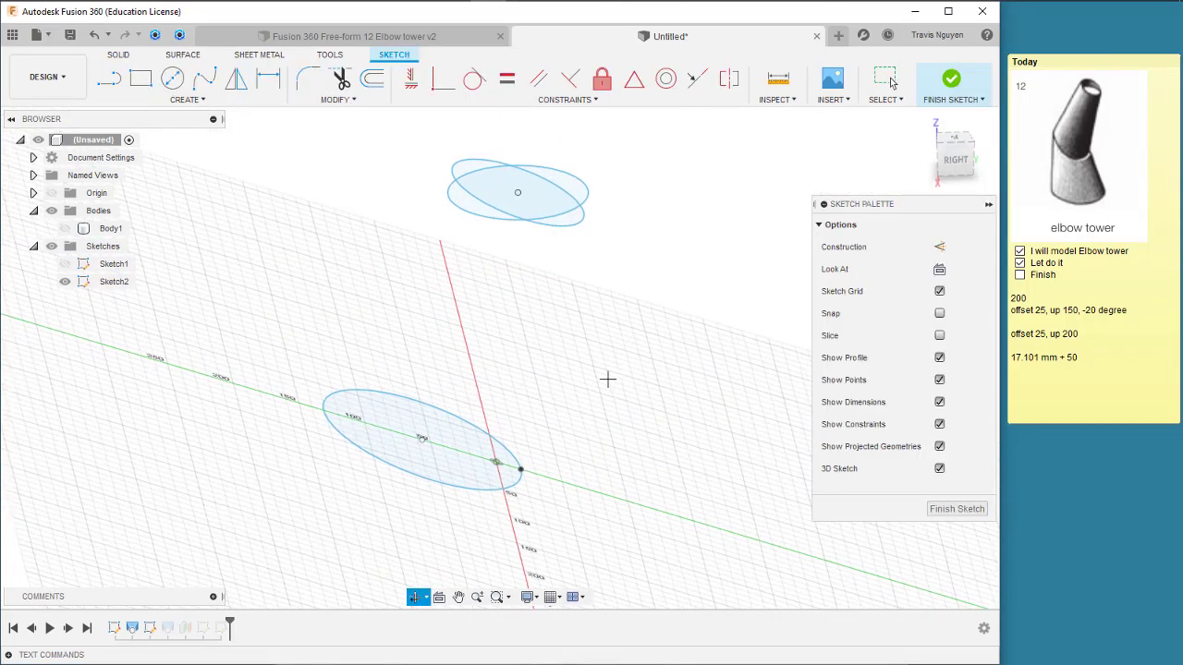
Draw a 50 mm construction line at 0° from the upper circle's centre, then start a new sketch.
{"action": "left_click", "coordinate": [108, 77]}
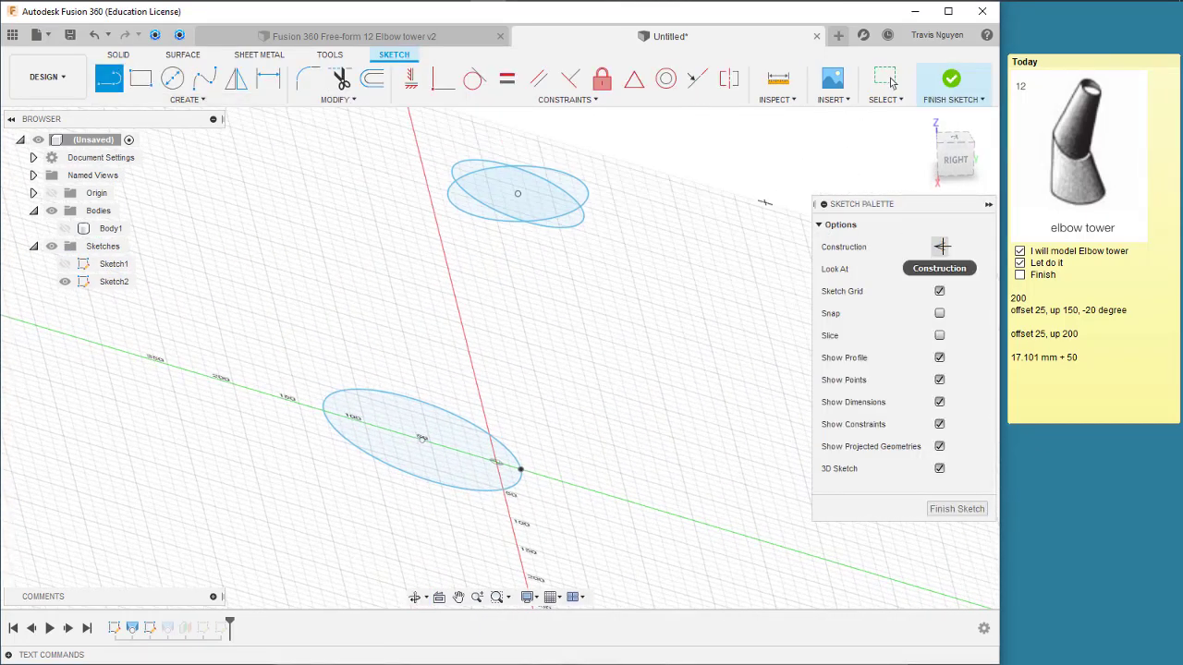
{"action": "left_click", "coordinate": [939, 246]}
{"action": "left_click", "coordinate": [517, 194]}
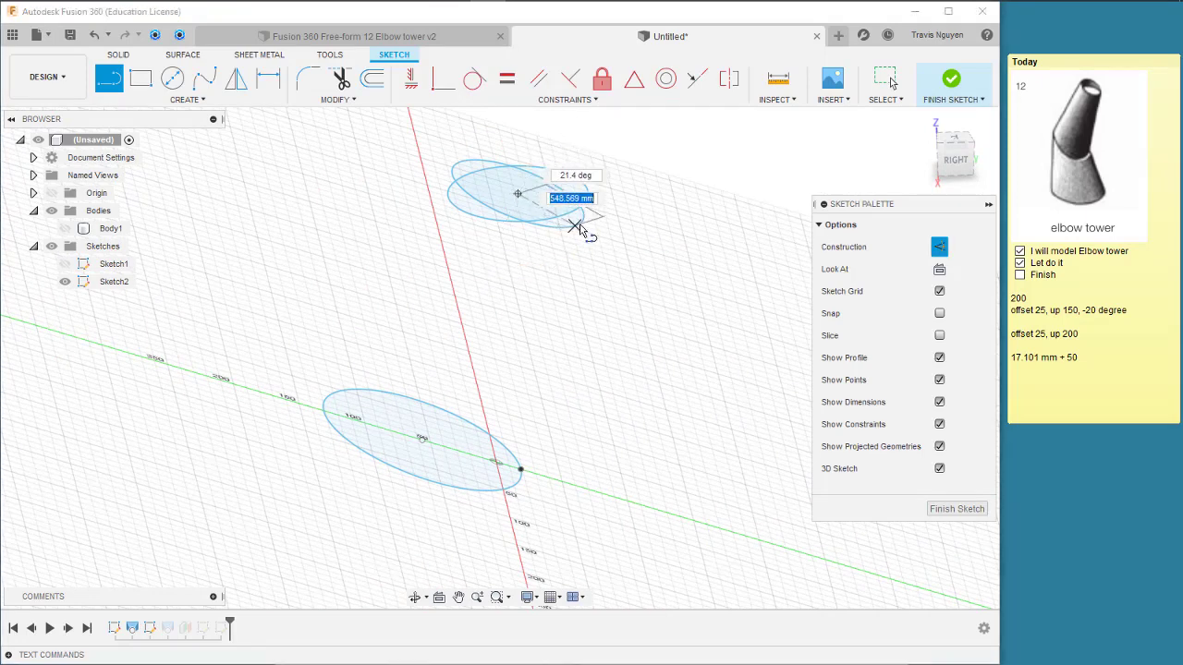
{"action": "left_click", "coordinate": [582, 212]}
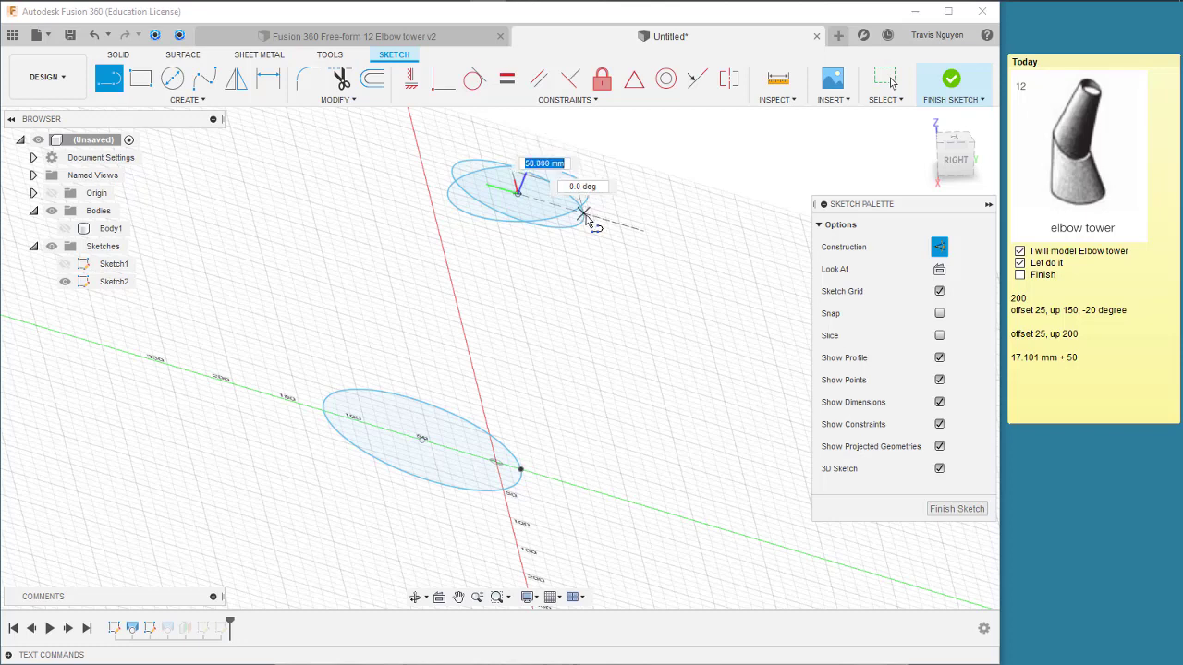
{"action": "key", "text": "Escape"}
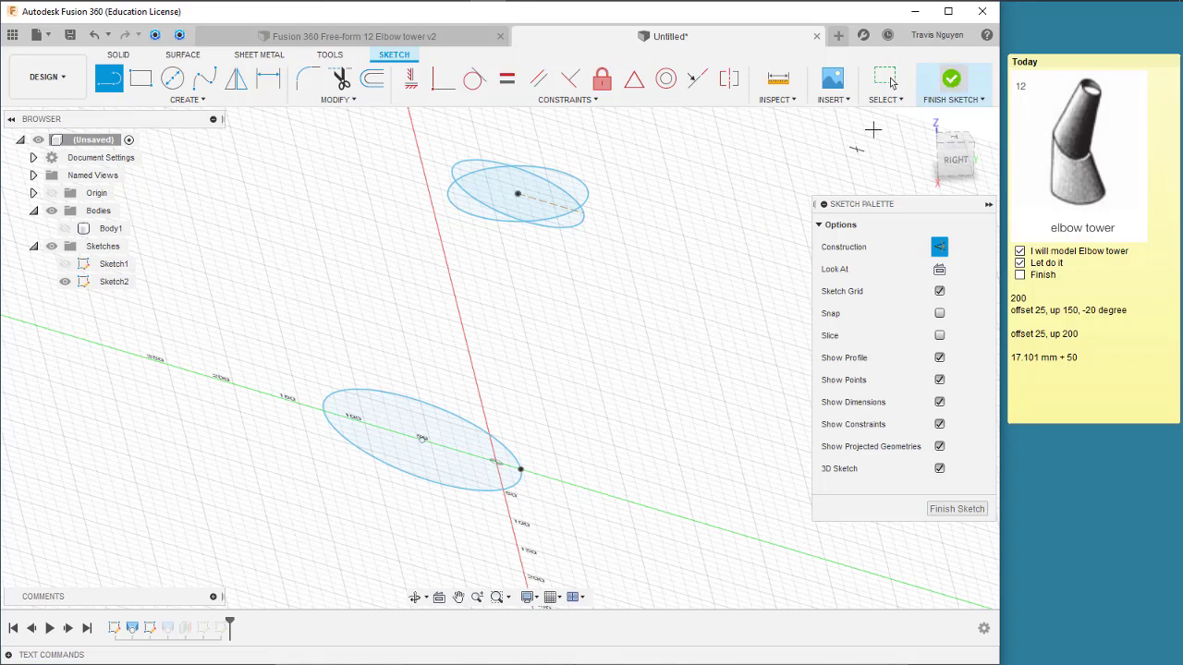
{"action": "left_click", "coordinate": [112, 82]}
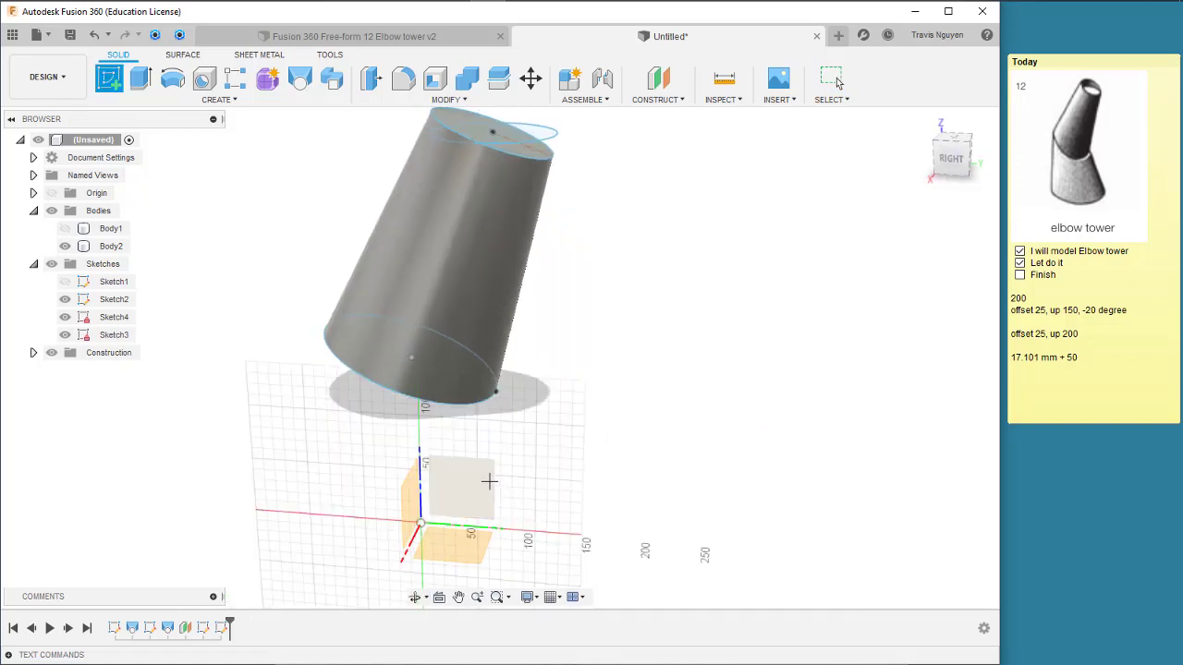
On Sketch5, draw reference lines from the top vertex along Body2's slanted top face.
{"action": "left_click", "coordinate": [484, 472]}
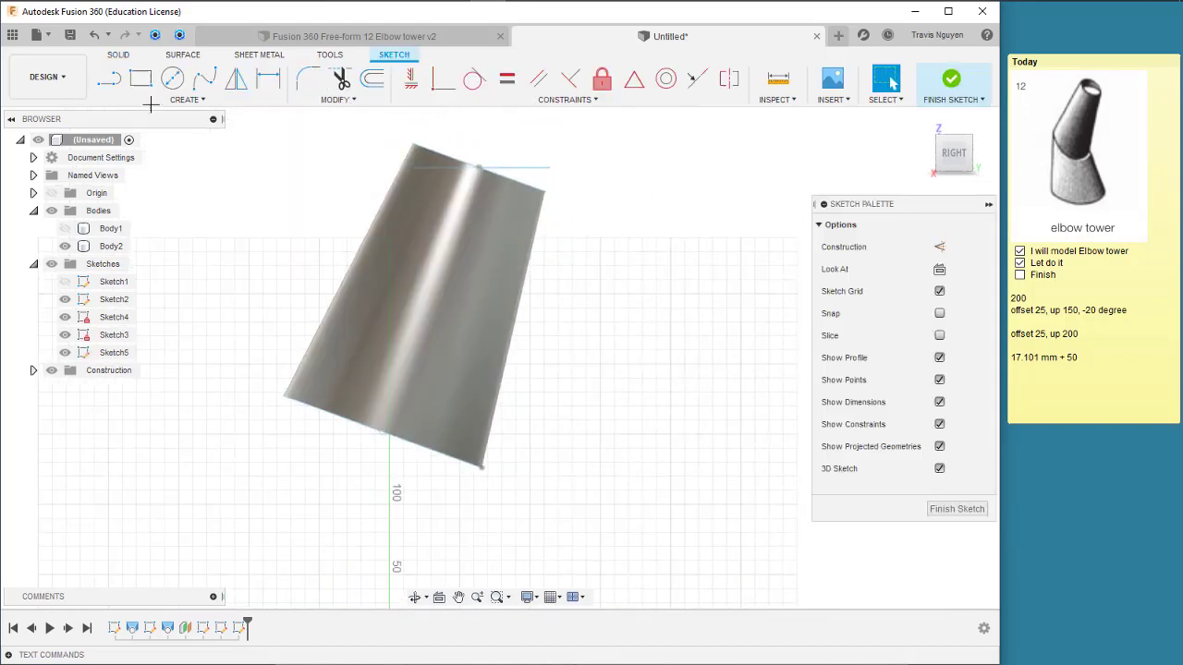
{"action": "left_click", "coordinate": [108, 78]}
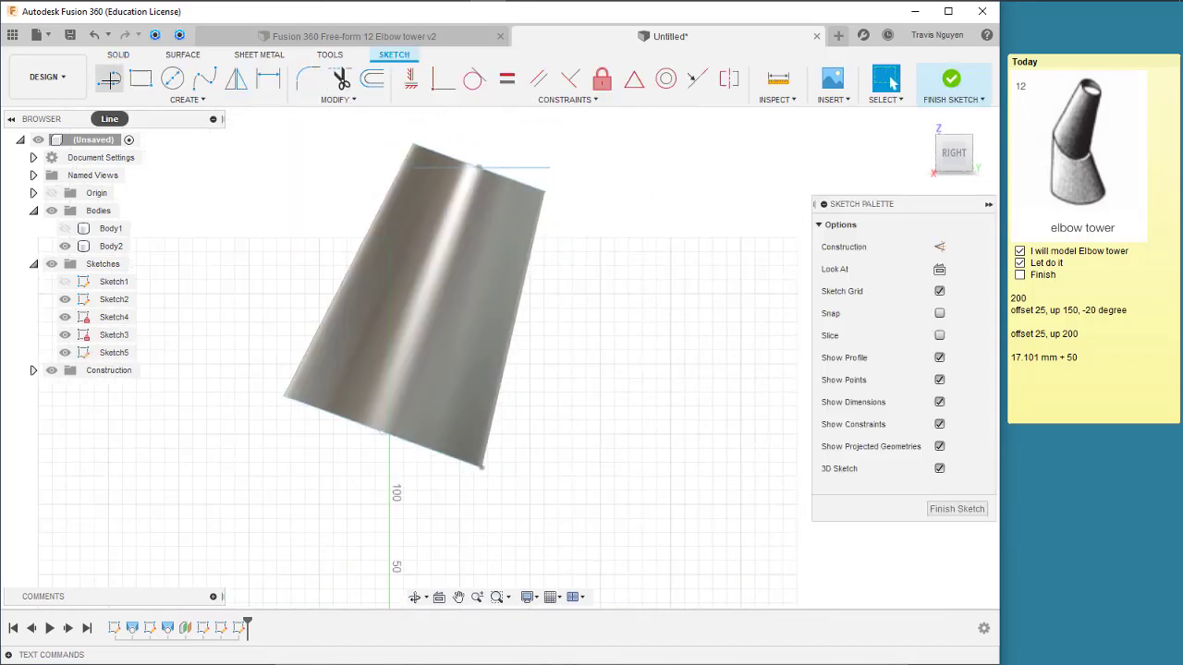
{"action": "left_click", "coordinate": [477, 169]}
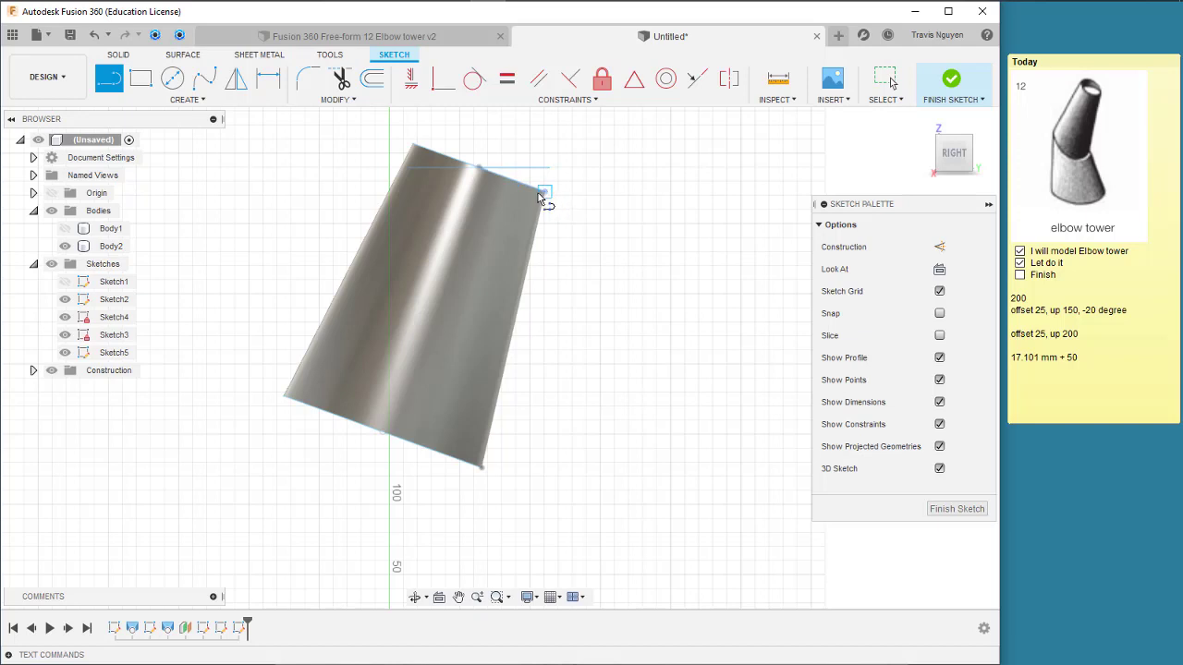
{"action": "left_click", "coordinate": [543, 193]}
{"action": "left_click_drag", "start_coordinate": [542, 193], "coordinate": [482, 197]}
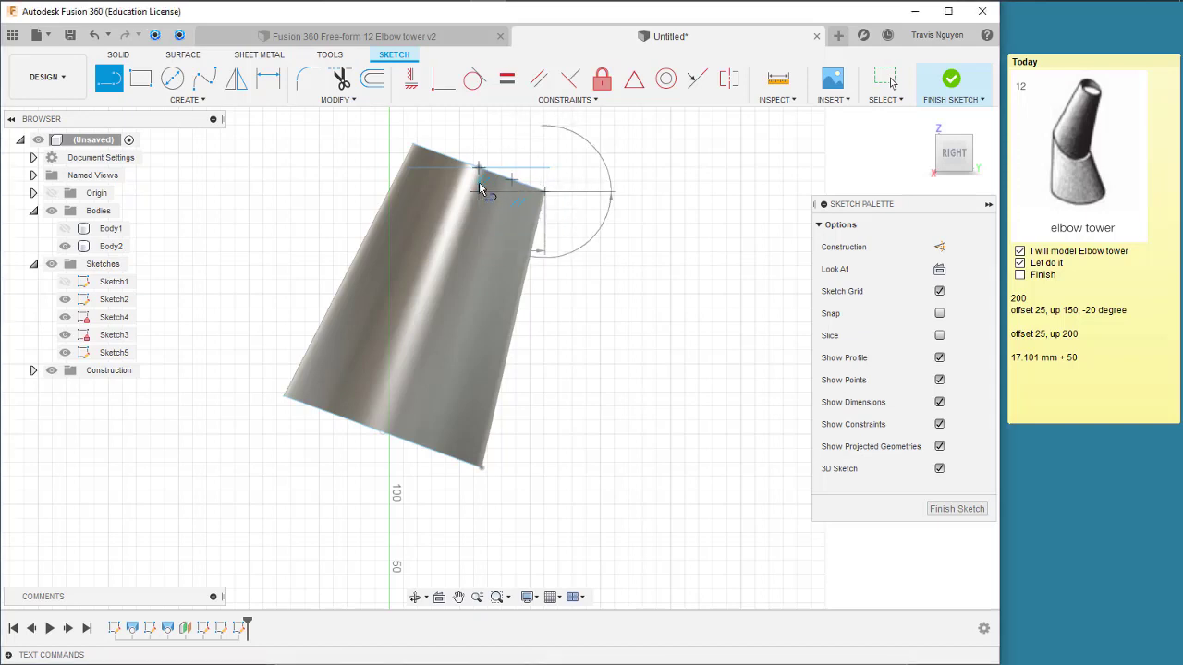
{"action": "left_click_drag", "start_coordinate": [479, 196], "coordinate": [478, 171]}
{"action": "left_click", "coordinate": [478, 170]}
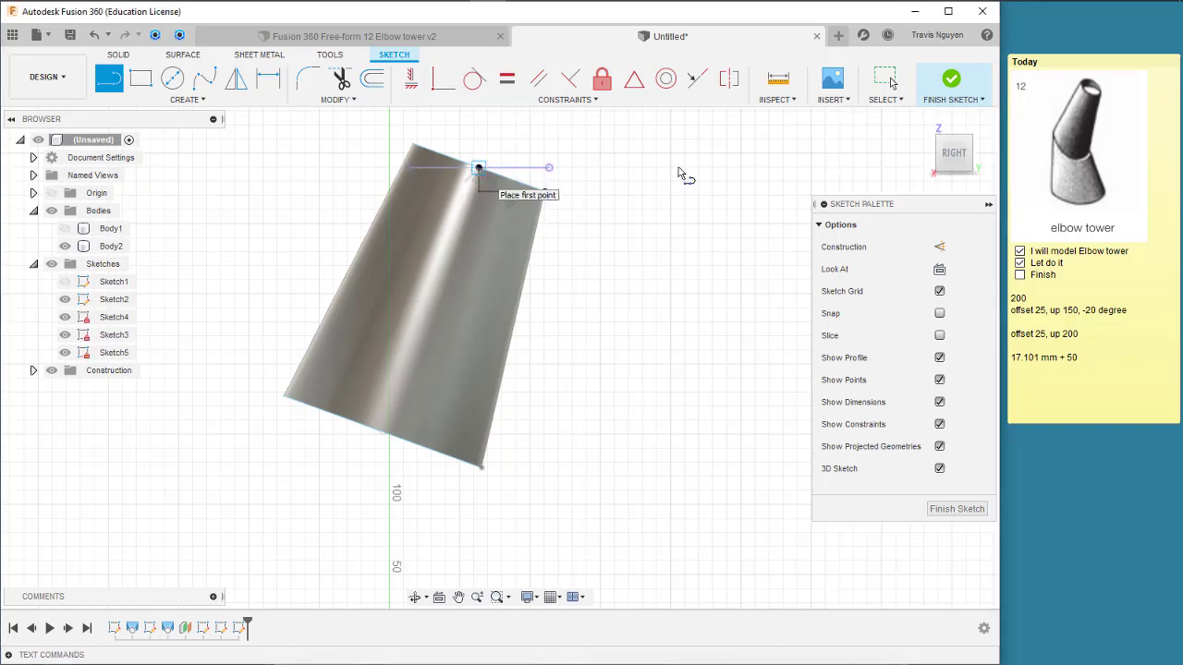
{"action": "key", "text": "Escape"}
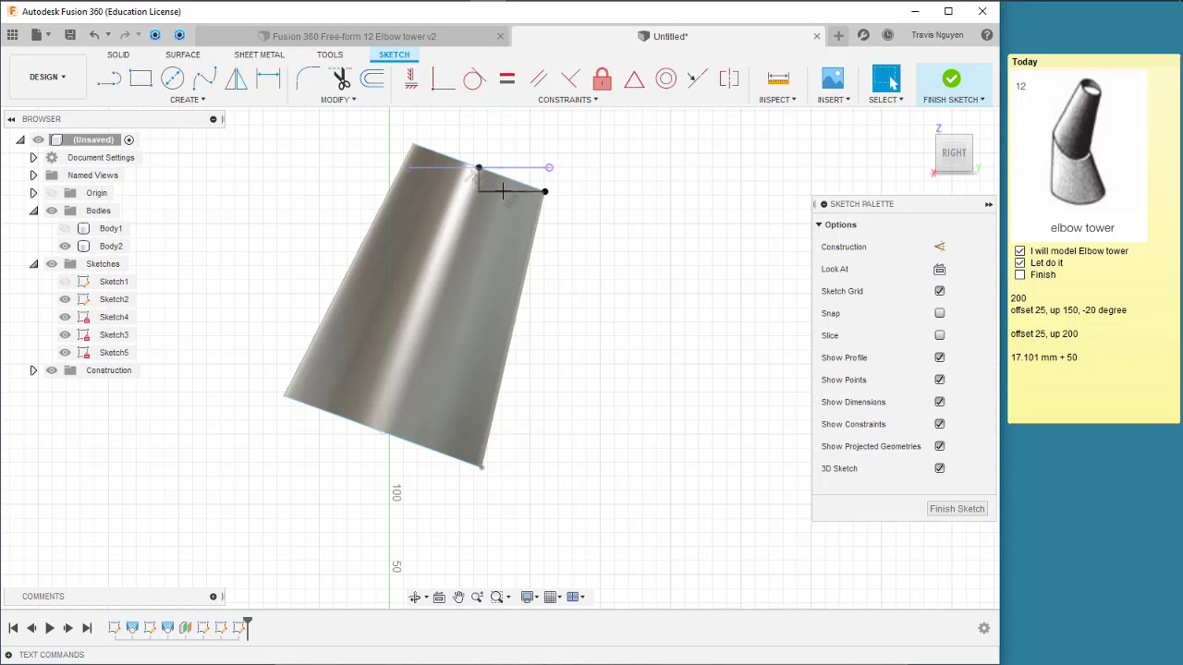
Turn the horizontal and short vertical lines into dashed construction geometry.
{"action": "left_click", "coordinate": [503, 191]}
{"action": "left_click", "coordinate": [479, 180], "text": "shift"}
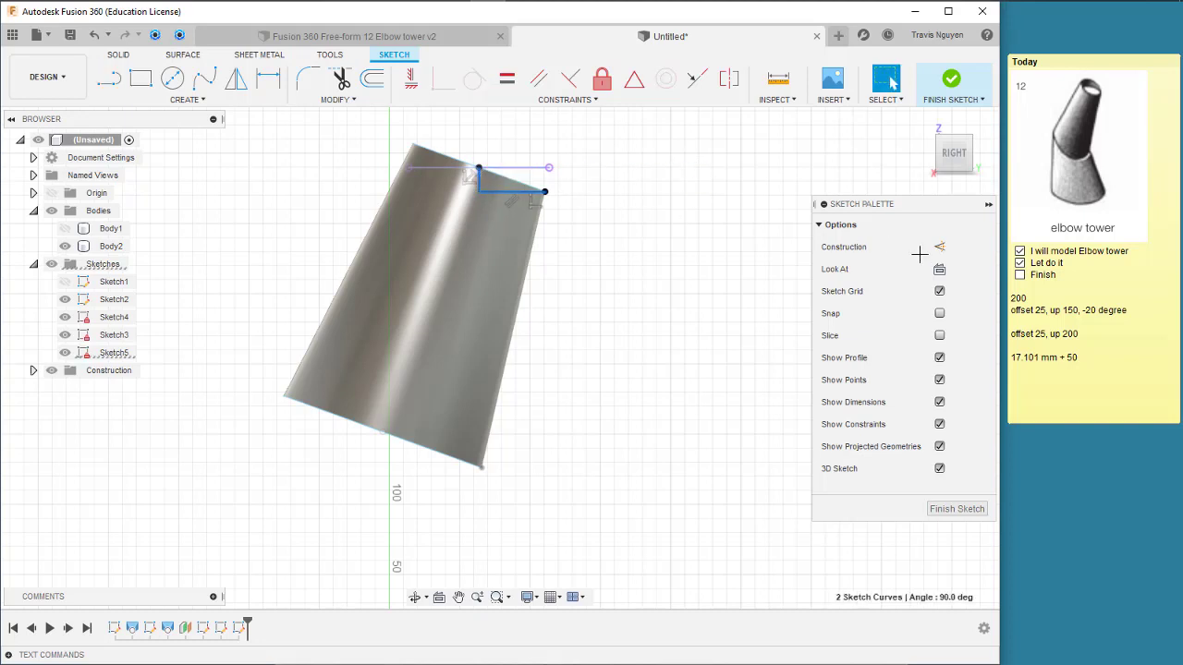
{"action": "left_click", "coordinate": [580, 198]}
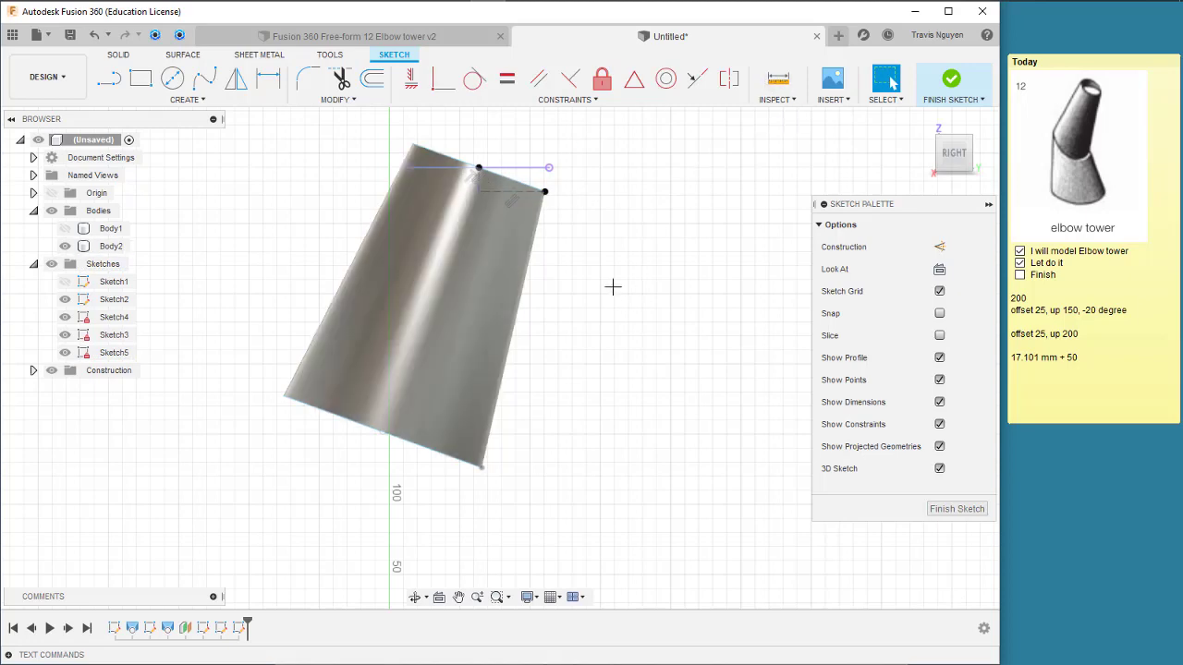
{"action": "scroll", "coordinate": [592, 256], "scroll_direction": "down", "scroll_amount": 3}
{"action": "scroll", "coordinate": [652, 324], "scroll_direction": "up", "scroll_amount": 6}
{"action": "scroll", "coordinate": [662, 343], "scroll_direction": "down", "scroll_amount": 2}
{"action": "scroll", "coordinate": [720, 328], "scroll_direction": "down", "scroll_amount": 2}
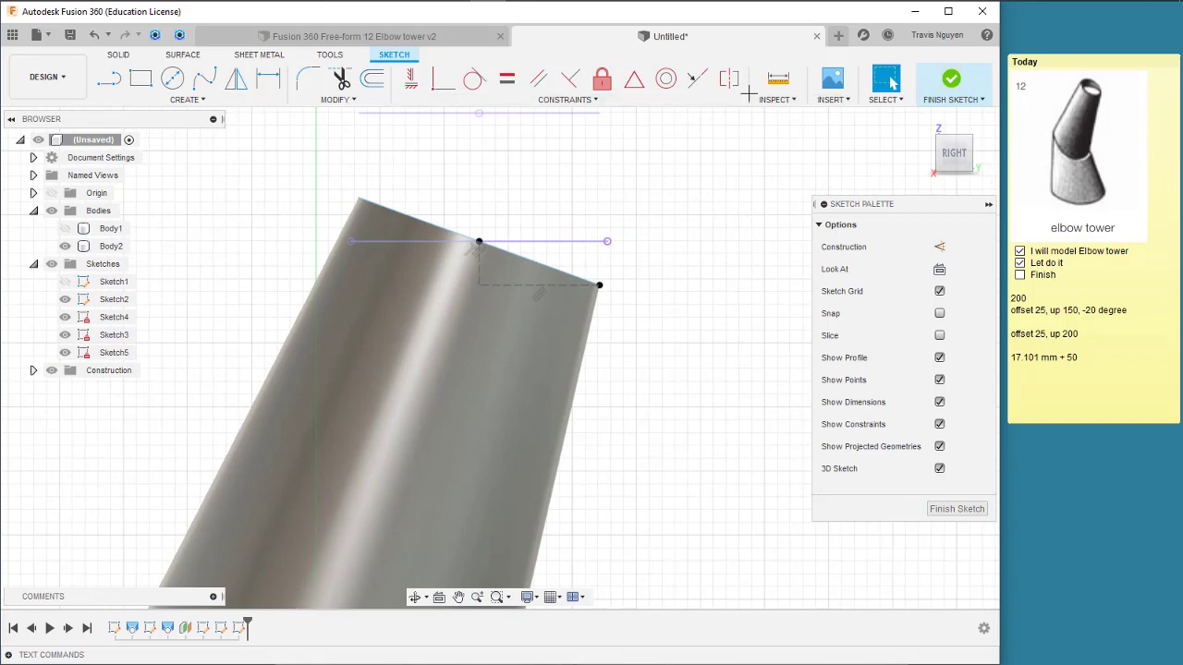
Measure the short vertical line's offset as 17.101 mm.
{"action": "key", "text": "i"}
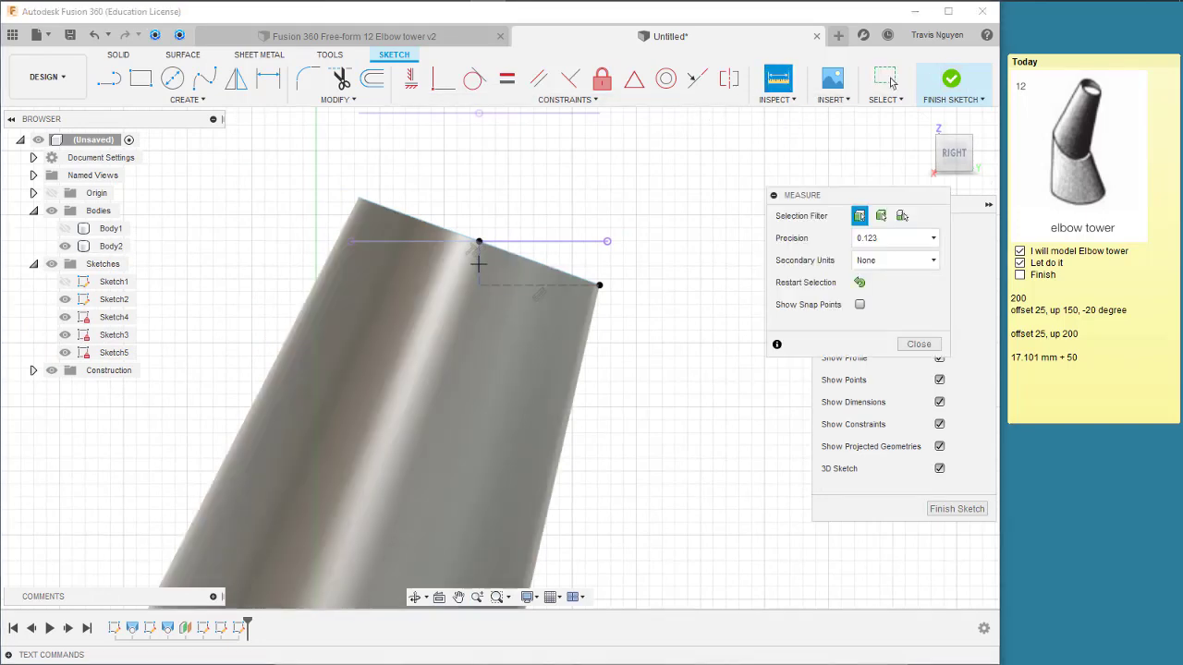
{"action": "left_click", "coordinate": [480, 269]}
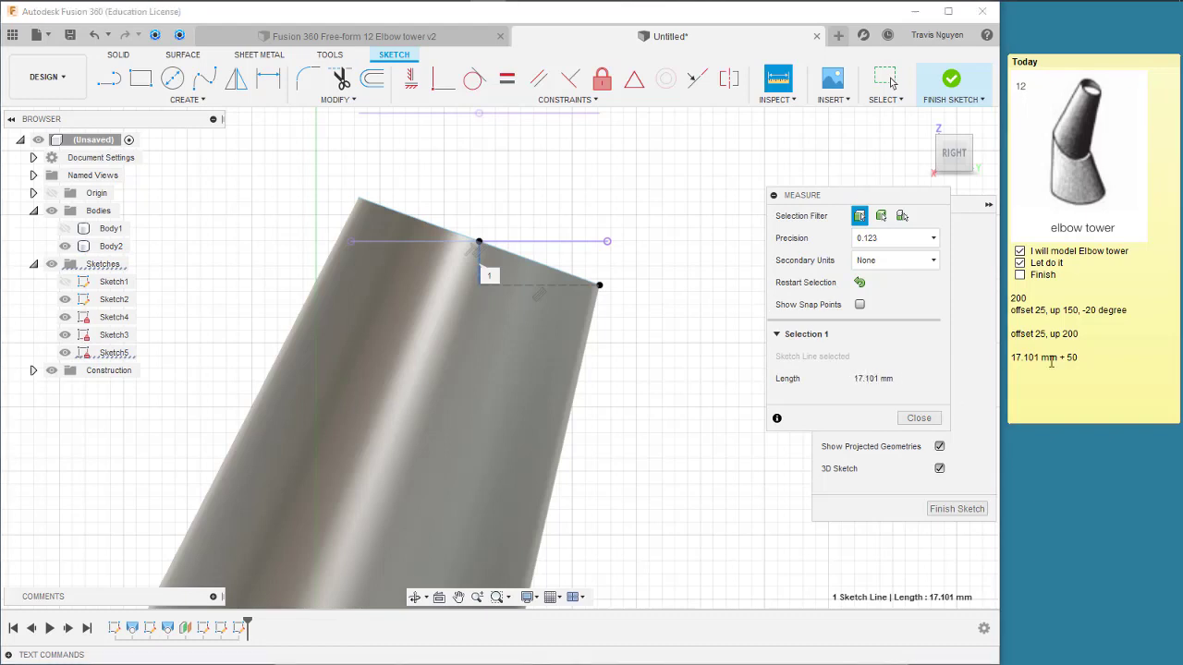
{"action": "left_click", "coordinate": [1103, 368]}
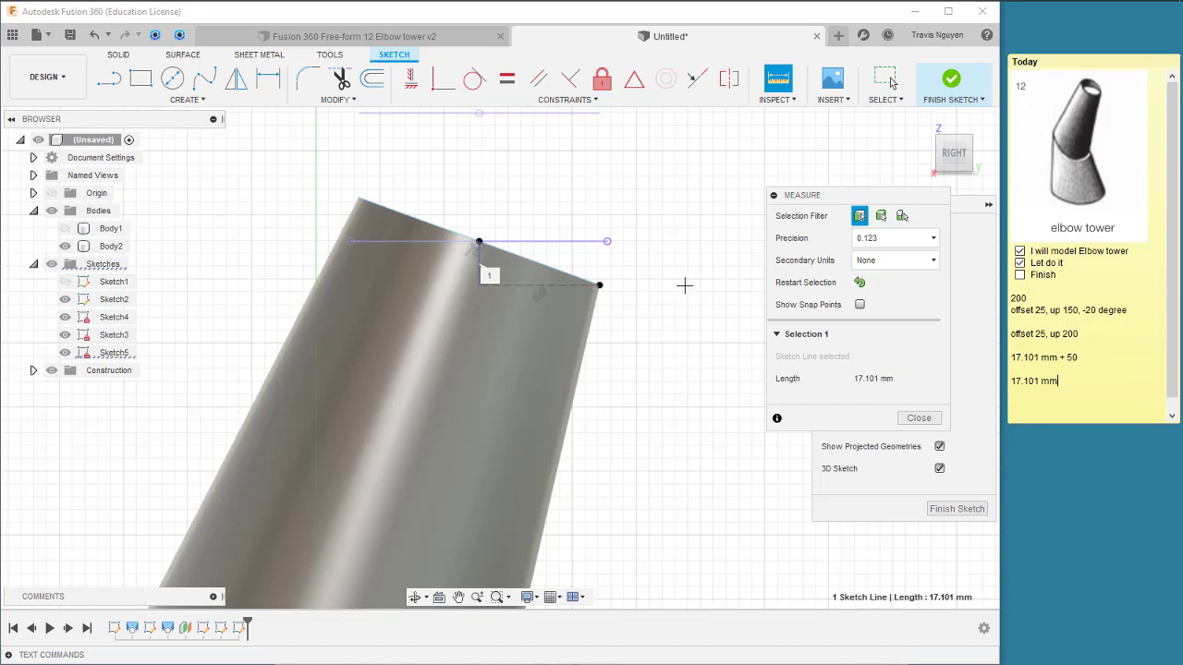
{"action": "key", "text": "Escape"}
{"action": "key", "text": "Escape"}
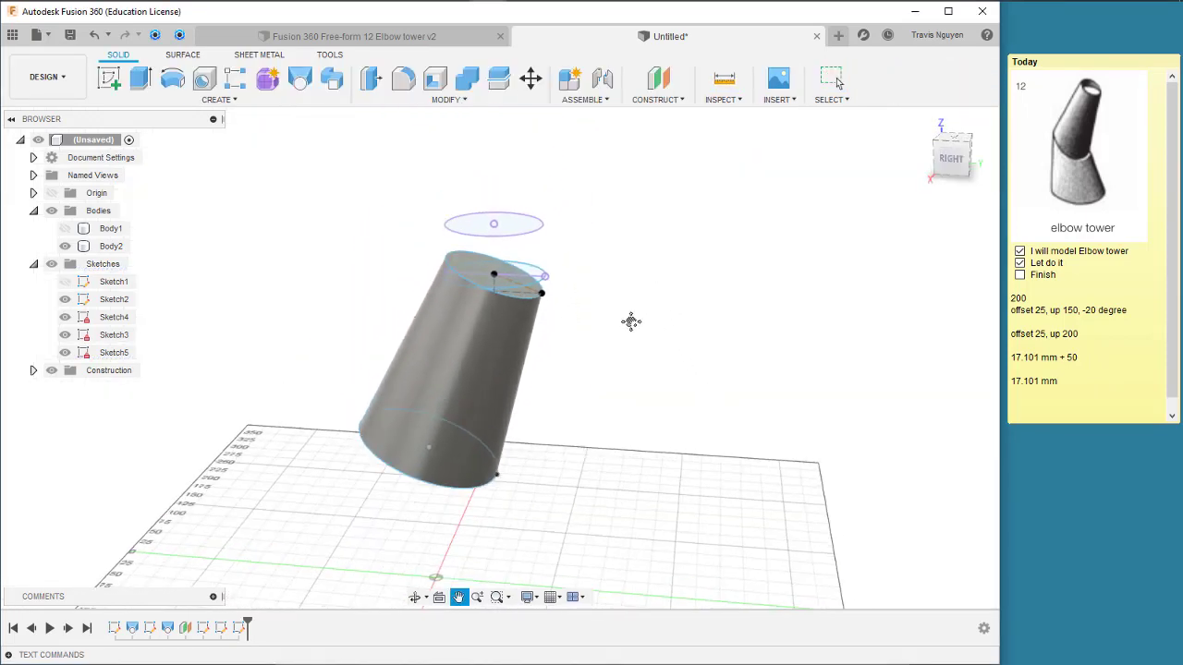
{"action": "scroll", "coordinate": [688, 393], "scroll_direction": "up", "scroll_amount": 5}
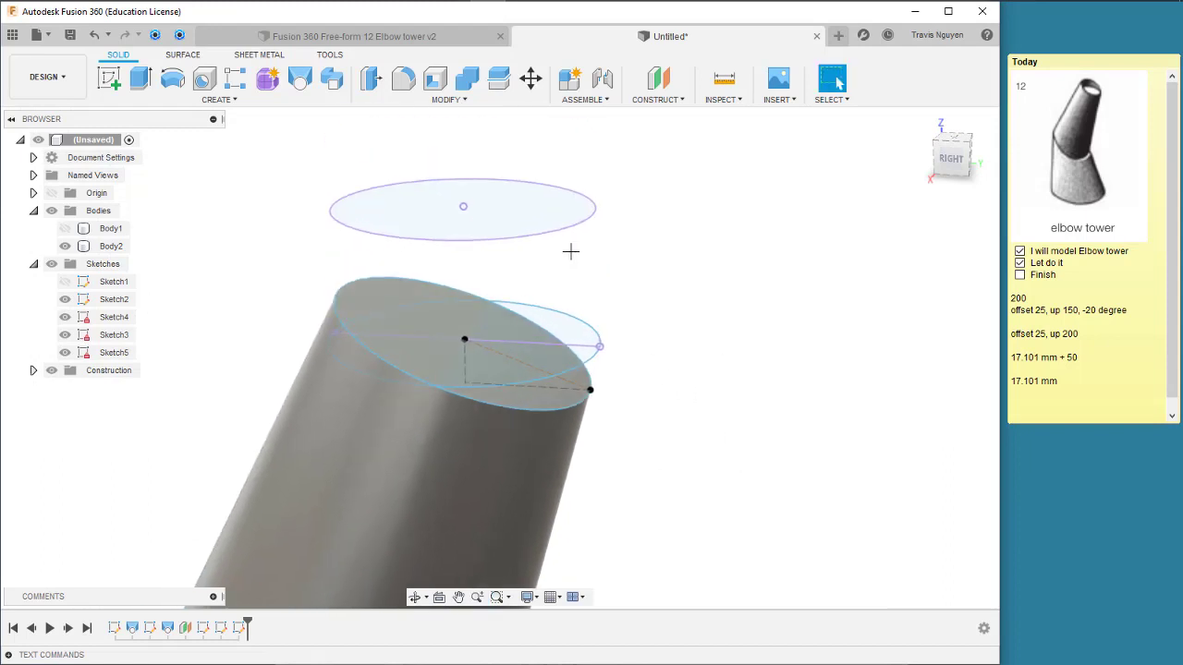
{"action": "left_click", "coordinate": [561, 230]}
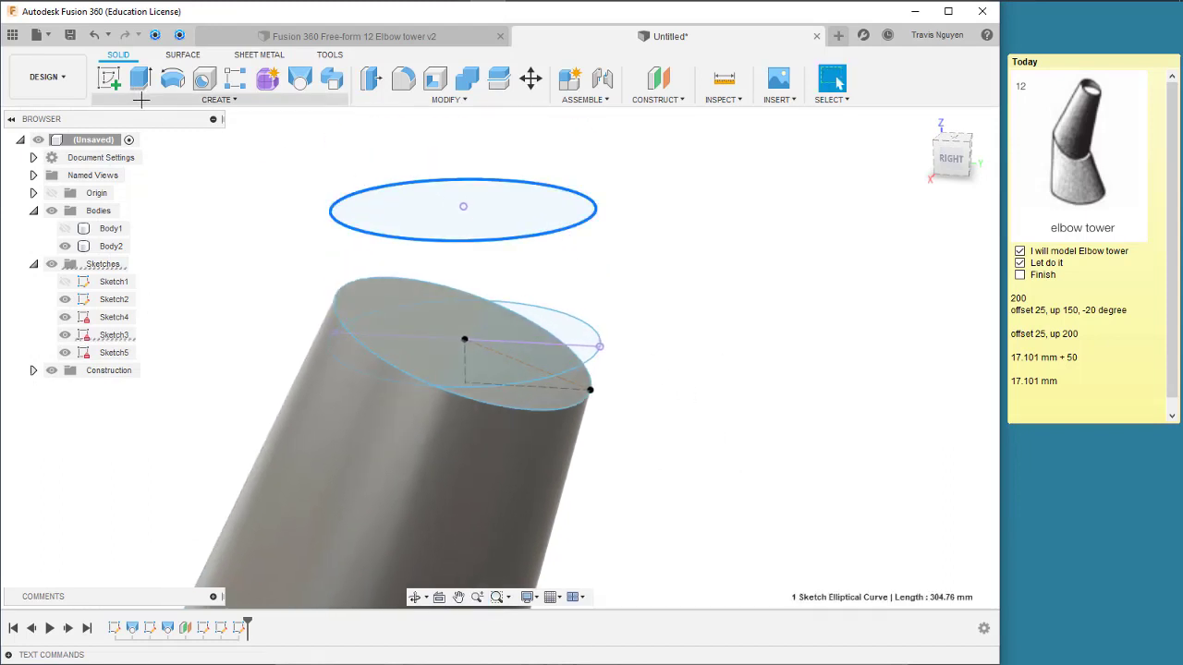
{"action": "left_click", "coordinate": [724, 79]}
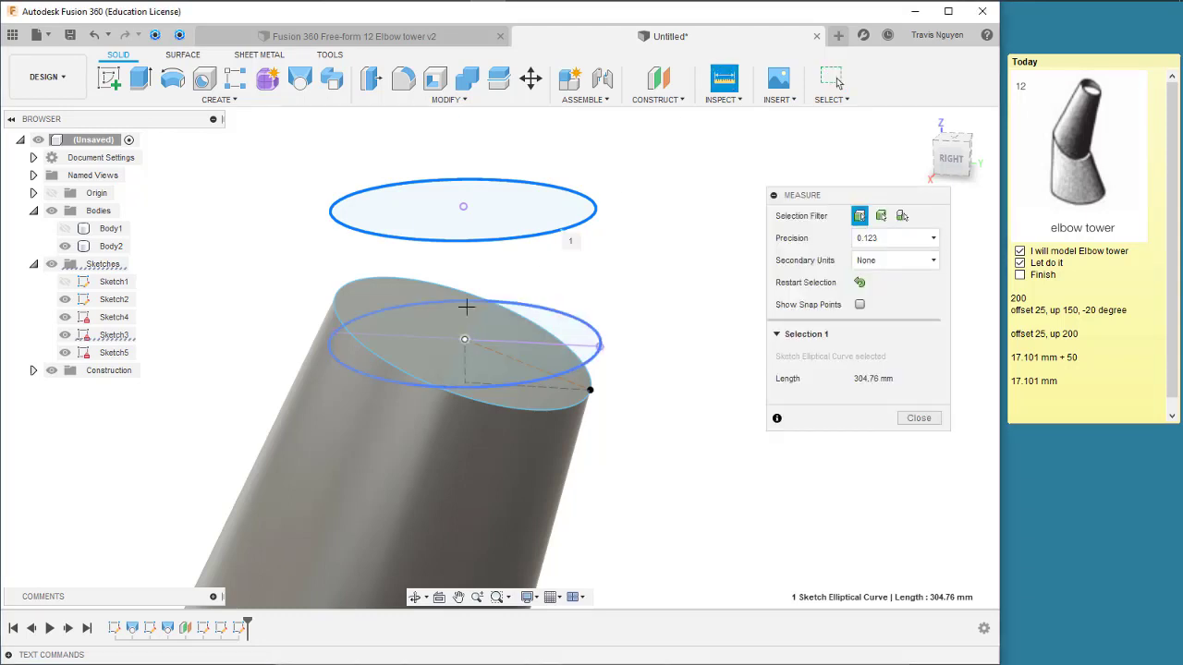
{"action": "left_click", "coordinate": [466, 339]}
{"action": "left_click", "coordinate": [463, 207]}
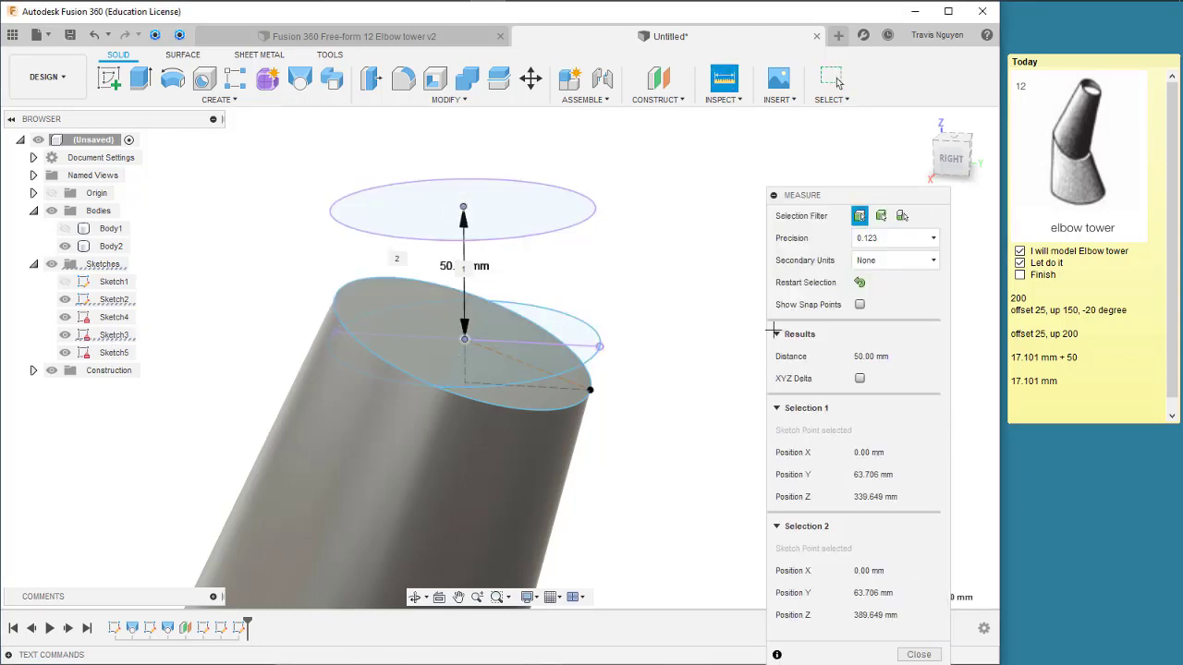
{"action": "left_click", "coordinate": [865, 357]}
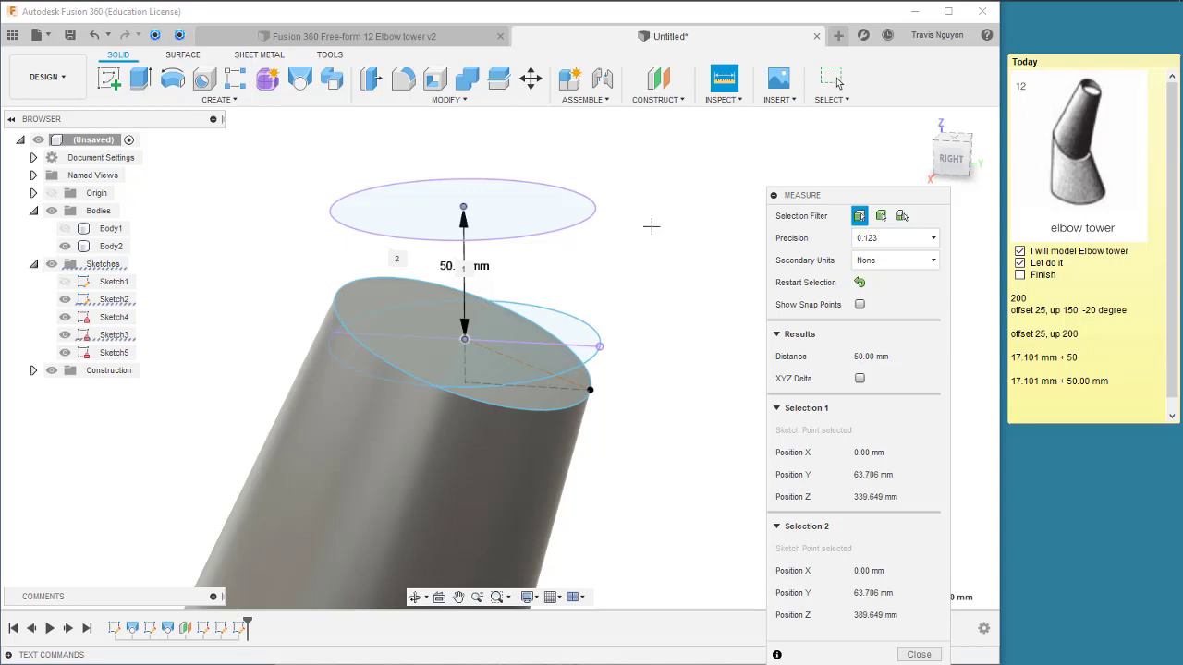
{"action": "key", "text": "Escape"}
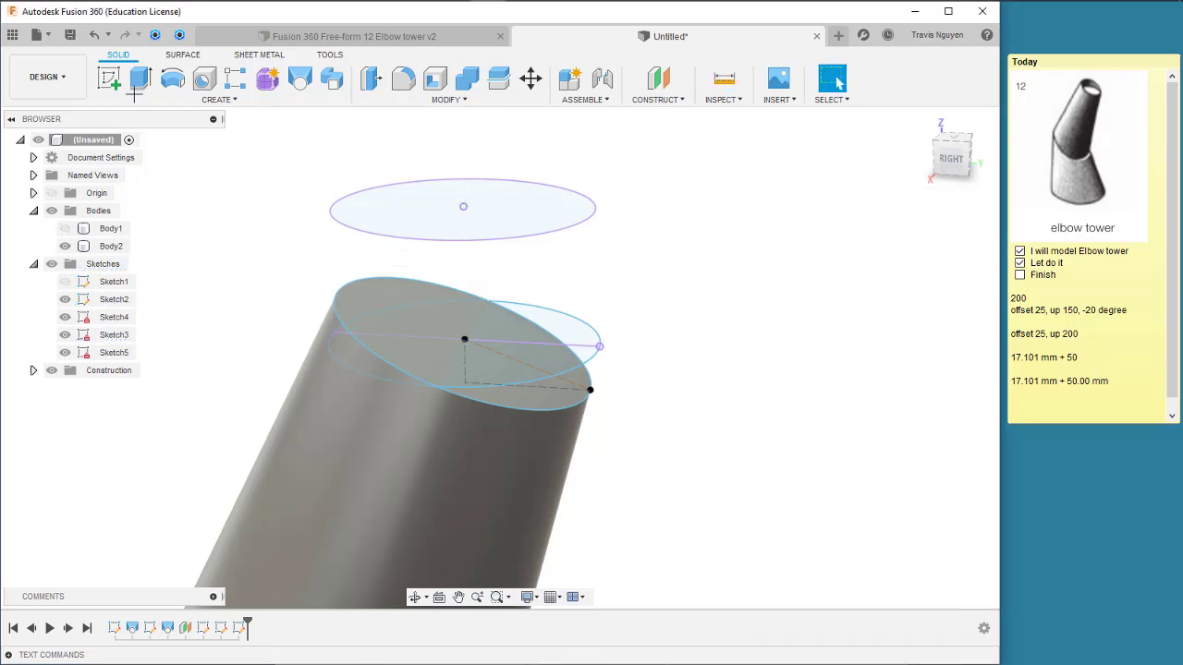
{"action": "key", "text": "e"}
Cut-extrude the upper ellipse -50 mm - 17.101 mm into Body2 with a -2° taper.
{"action": "left_click", "coordinate": [518, 199]}
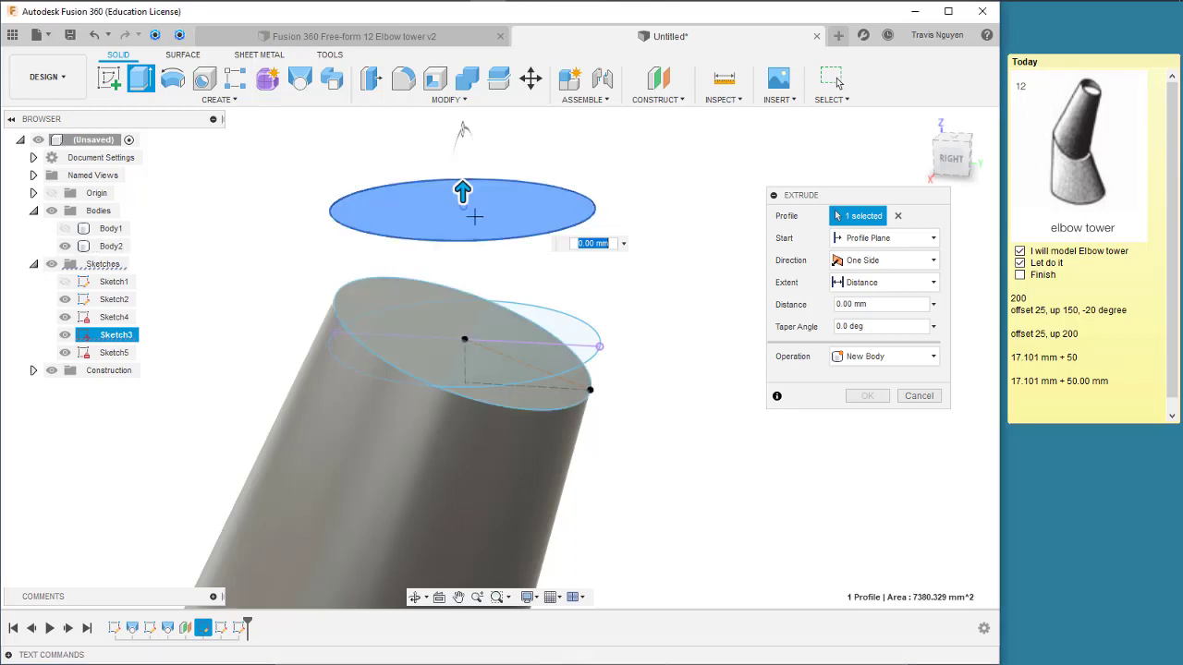
{"action": "left_click_drag", "start_coordinate": [463, 192], "coordinate": [482, 307]}
{"action": "type", "text": "-50-17.101"}
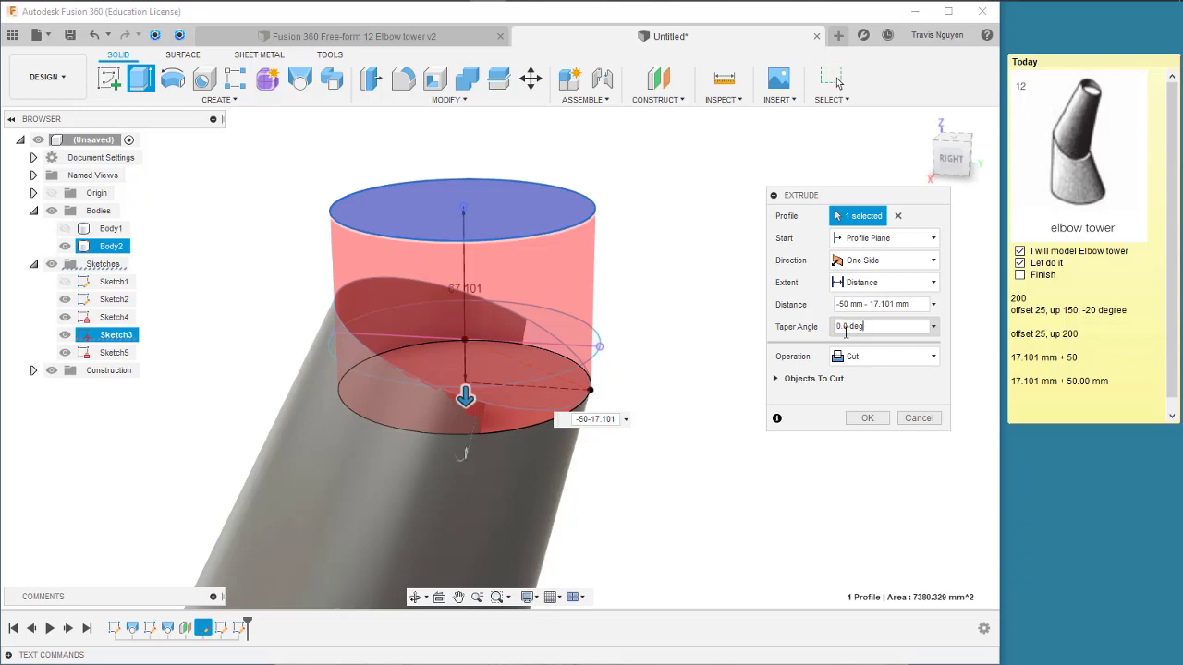
{"action": "type", "text": "2"}
{"action": "key", "text": "Tab"}
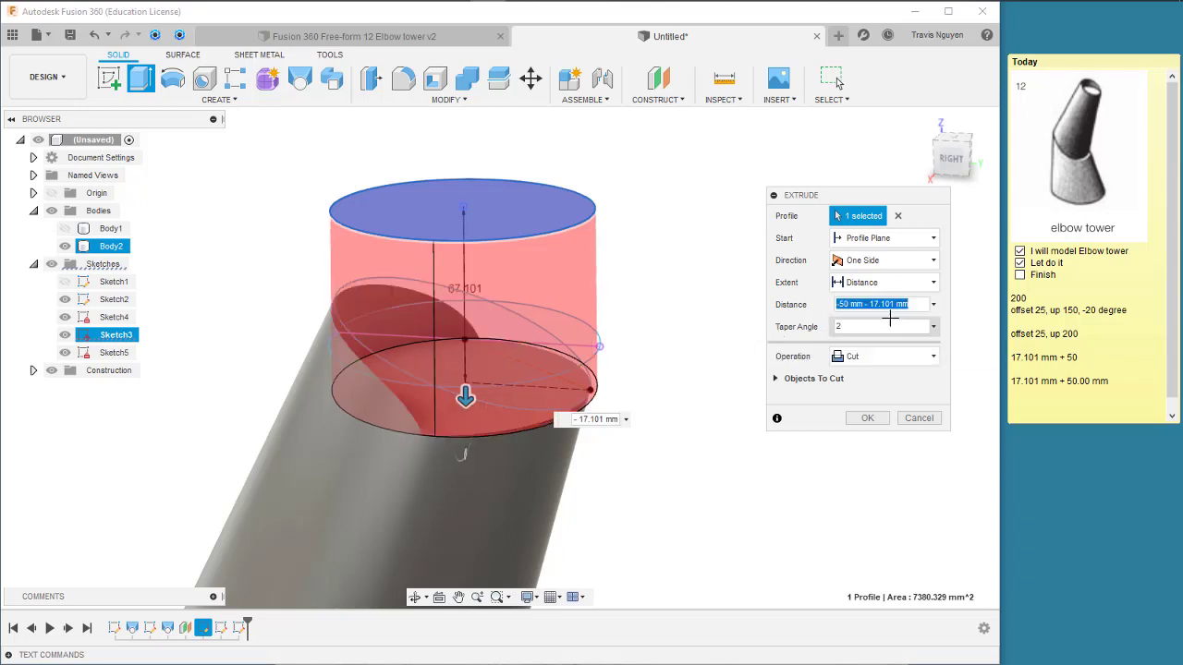
{"action": "left_click", "coordinate": [884, 328]}
{"action": "type", "text": "-2"}
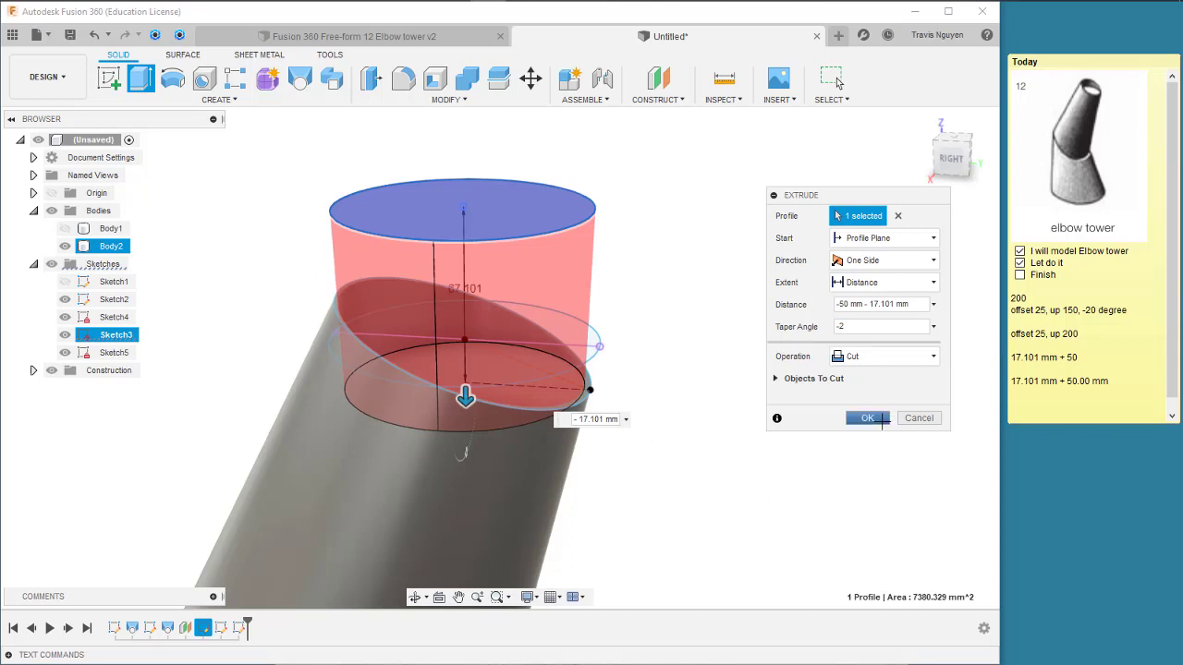
{"action": "middle_click_drag", "start_coordinate": [682, 474], "coordinate": [678, 468], "text": "shift"}
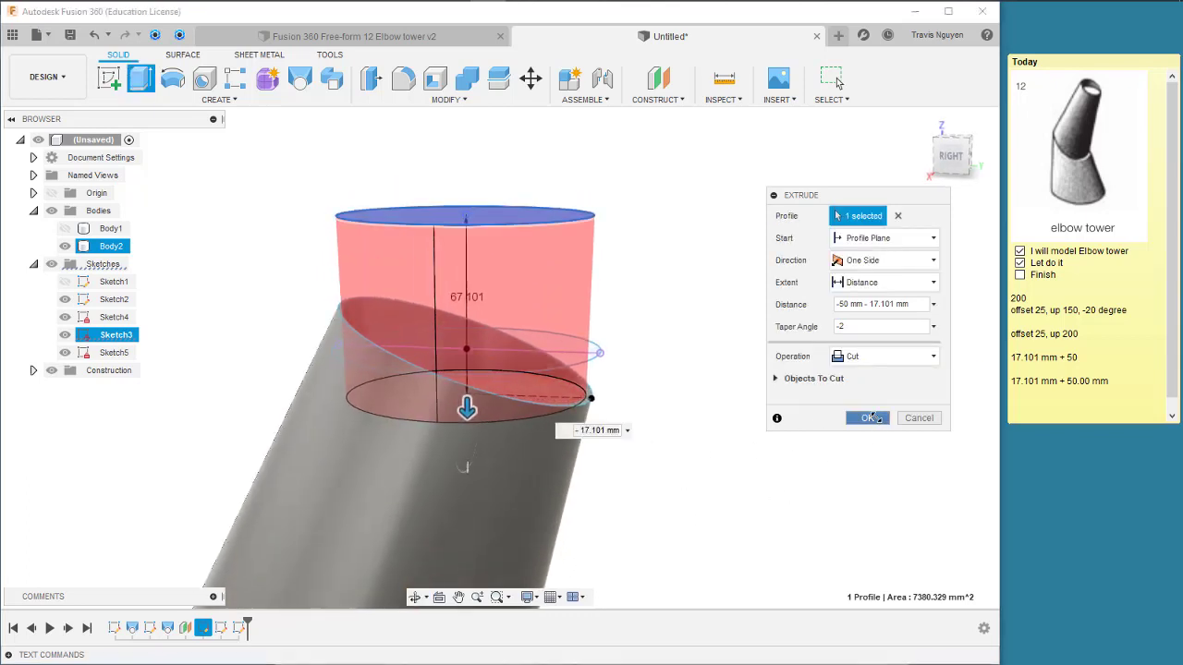
{"action": "left_click", "coordinate": [869, 418]}
{"action": "mouse_move", "coordinate": [812, 451]}
{"action": "middle_mouse_down", "text": "shift"}
{"action": "mouse_move", "coordinate": [760, 469]}
{"action": "mouse_move", "coordinate": [786, 478]}
{"action": "mouse_move", "coordinate": [773, 388]}
{"action": "mouse_move", "coordinate": [769, 407]}
{"action": "middle_mouse_up", "text": "shift"}
Unhide Body1, hide the Sketches folder, and switch to the Render workspace.
{"action": "scroll", "coordinate": [769, 408], "scroll_direction": "down", "scroll_amount": 3}
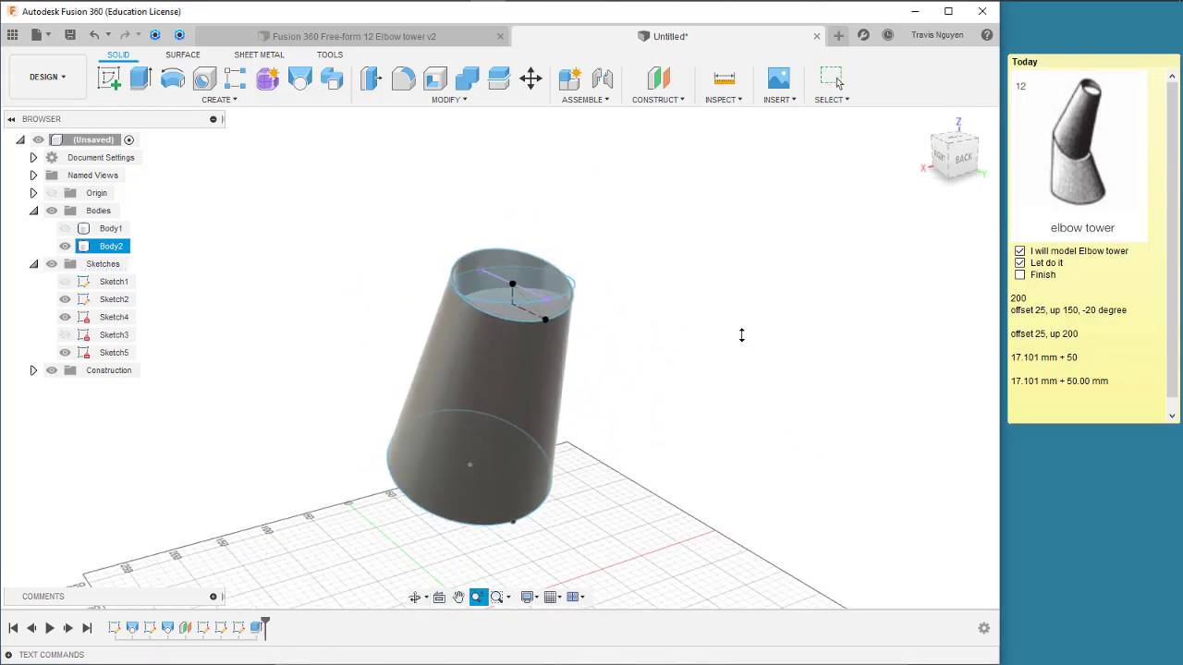
{"action": "key", "text": "Escape"}
{"action": "left_click", "coordinate": [65, 228]}
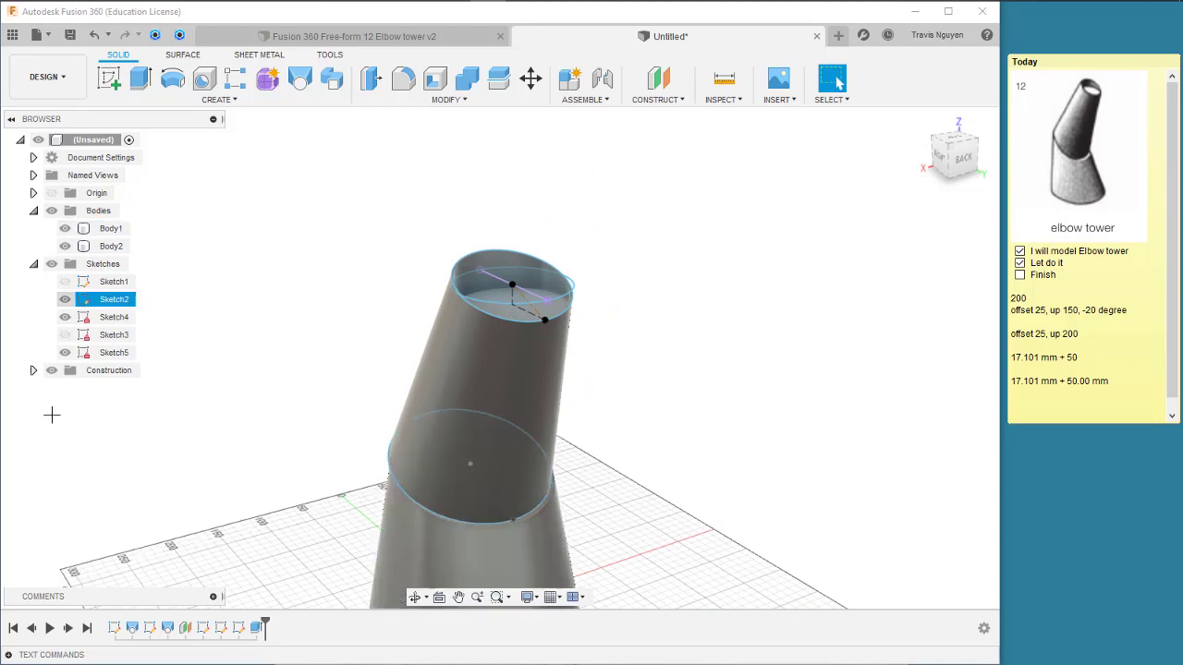
{"action": "left_click", "coordinate": [52, 263]}
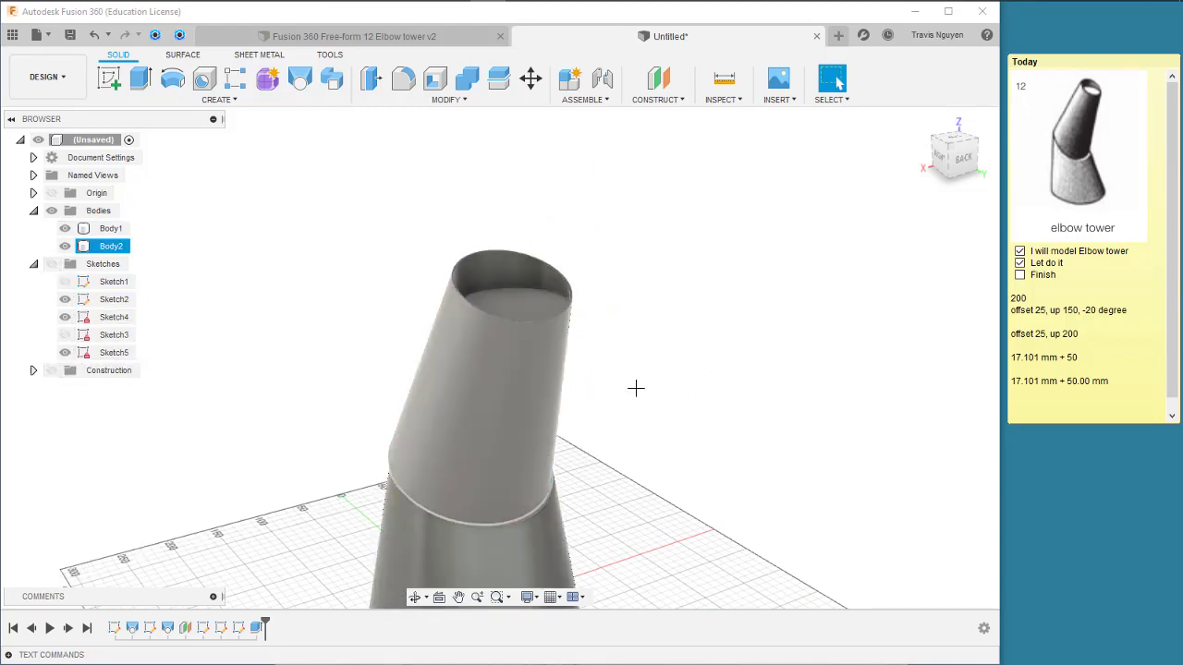
{"action": "middle_click_drag", "start_coordinate": [634, 388], "coordinate": [709, 389], "text": "shift"}
{"action": "scroll", "coordinate": [739, 370], "scroll_direction": "down", "scroll_amount": 2}
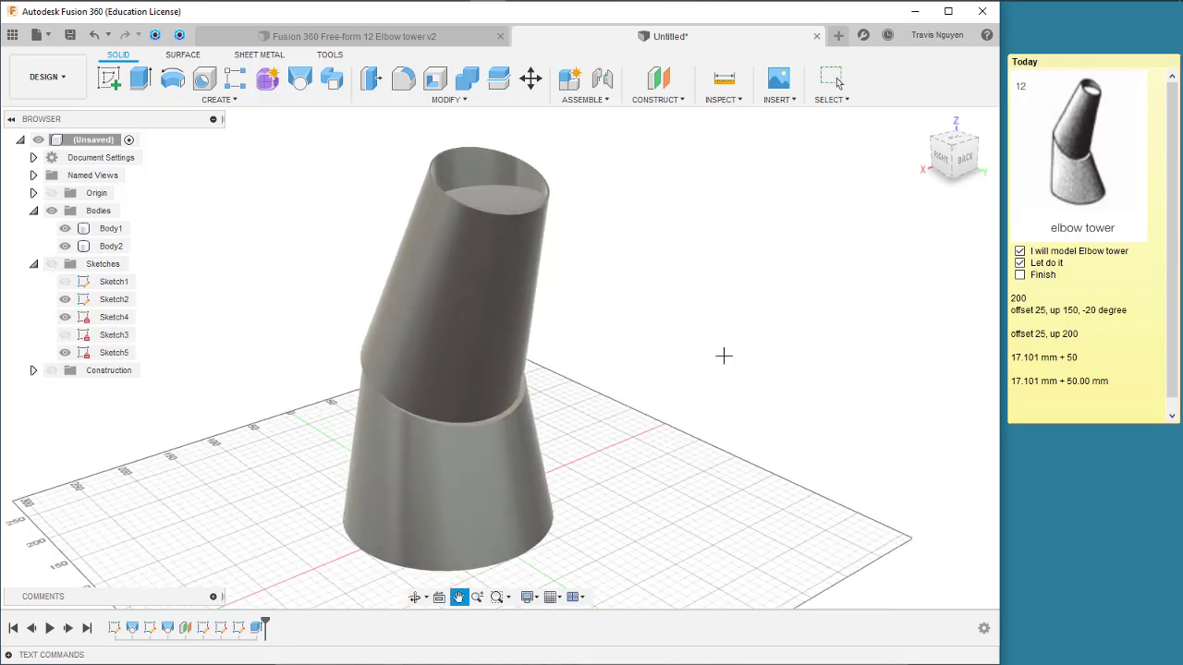
{"action": "left_click", "coordinate": [47, 76]}
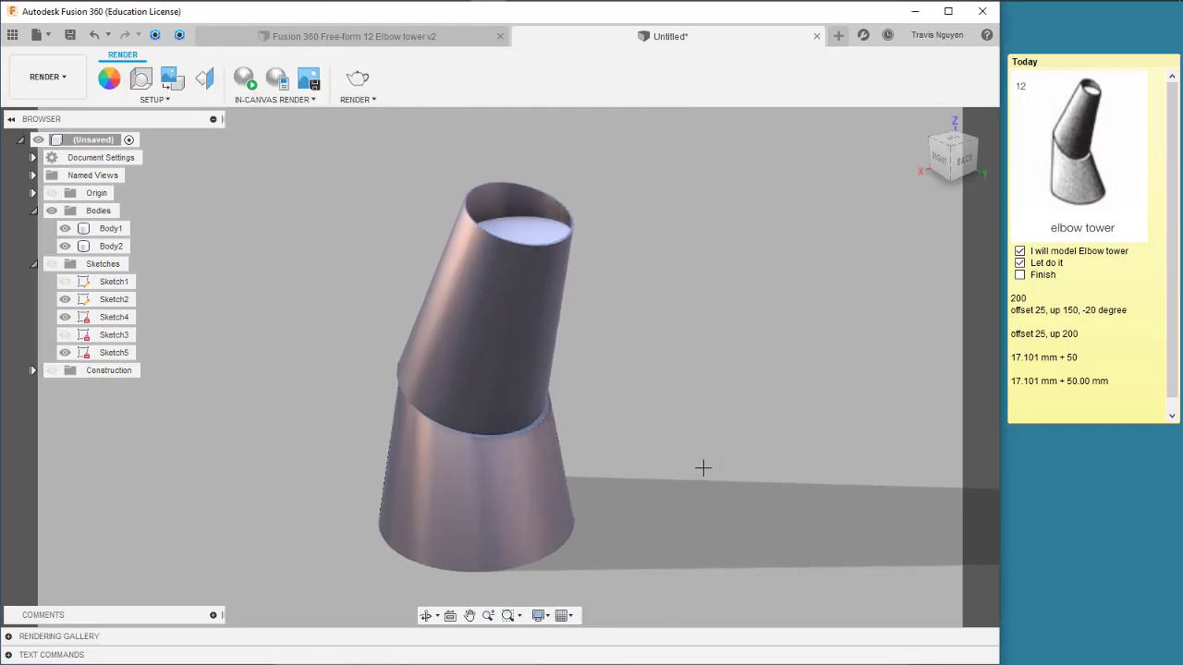
{"action": "middle_click_drag", "start_coordinate": [702, 468], "coordinate": [723, 475]}
{"action": "scroll", "coordinate": [716, 469], "scroll_direction": "down", "scroll_amount": 1}
{"action": "scroll", "coordinate": [712, 467], "scroll_direction": "down", "scroll_amount": 2}
{"action": "scroll", "coordinate": [730, 476], "scroll_direction": "up", "scroll_amount": 2}
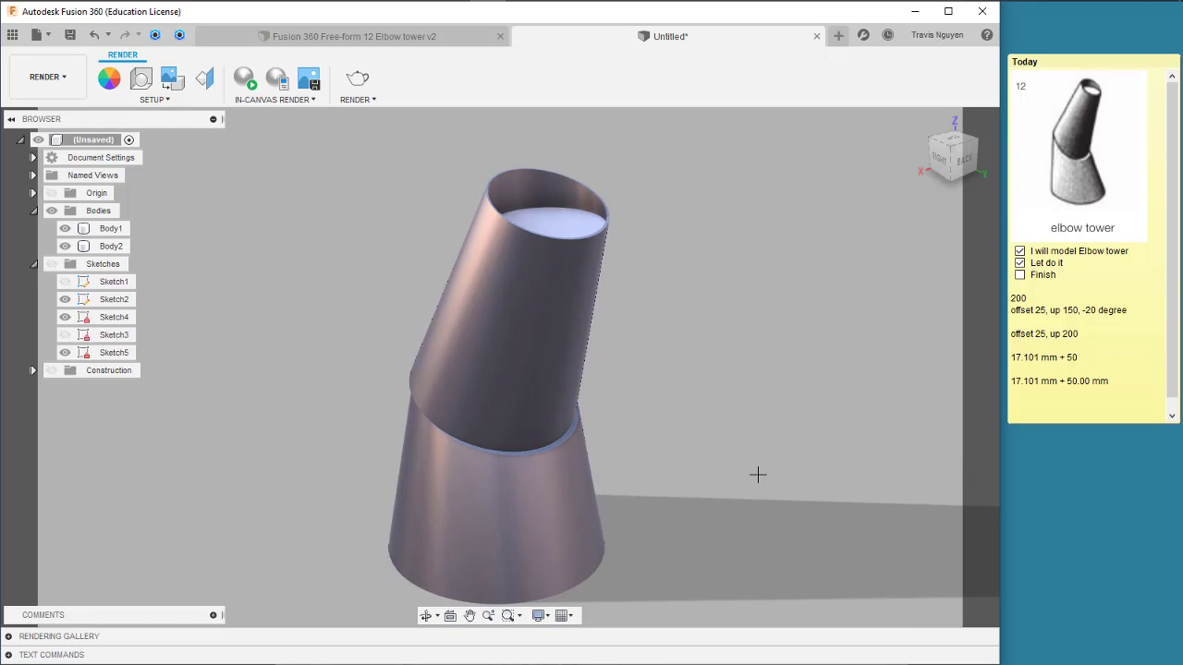
{"action": "middle_click_drag", "start_coordinate": [758, 468], "coordinate": [762, 458], "text": "shift"}
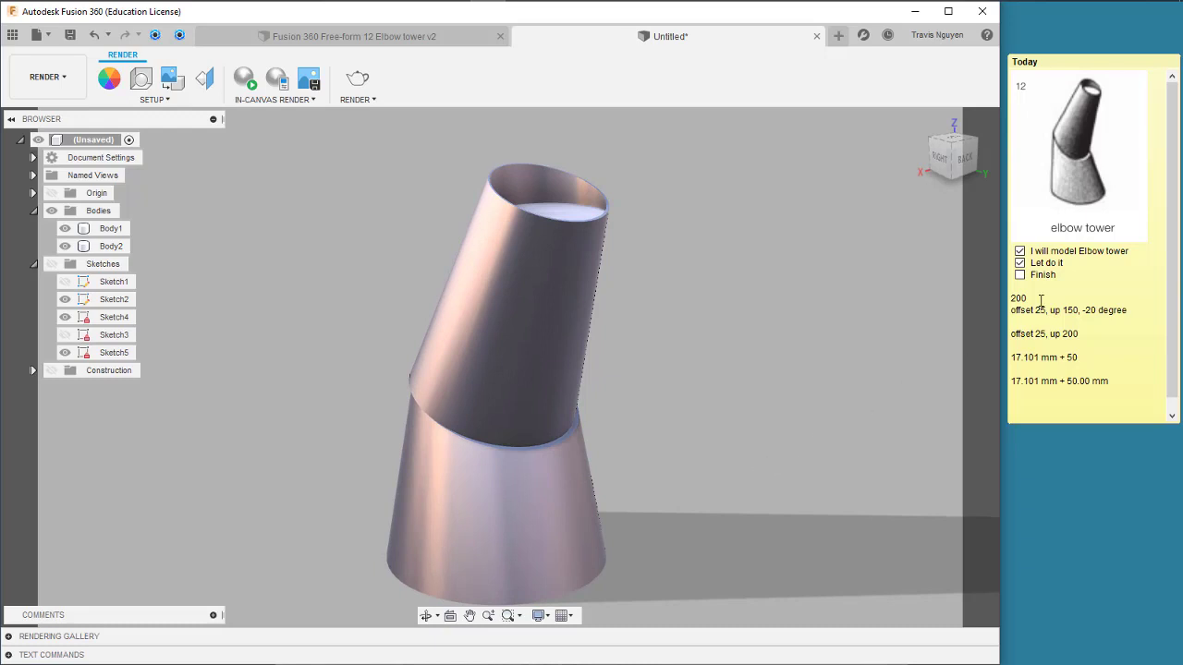
{"action": "left_click", "coordinate": [1020, 274]}
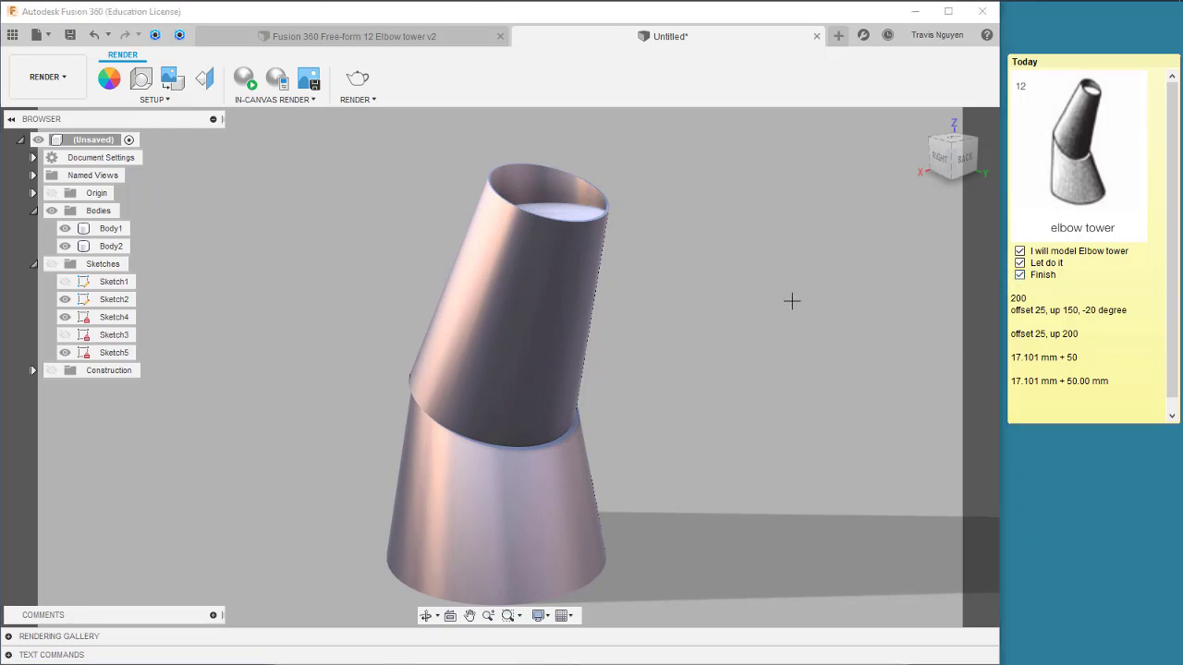